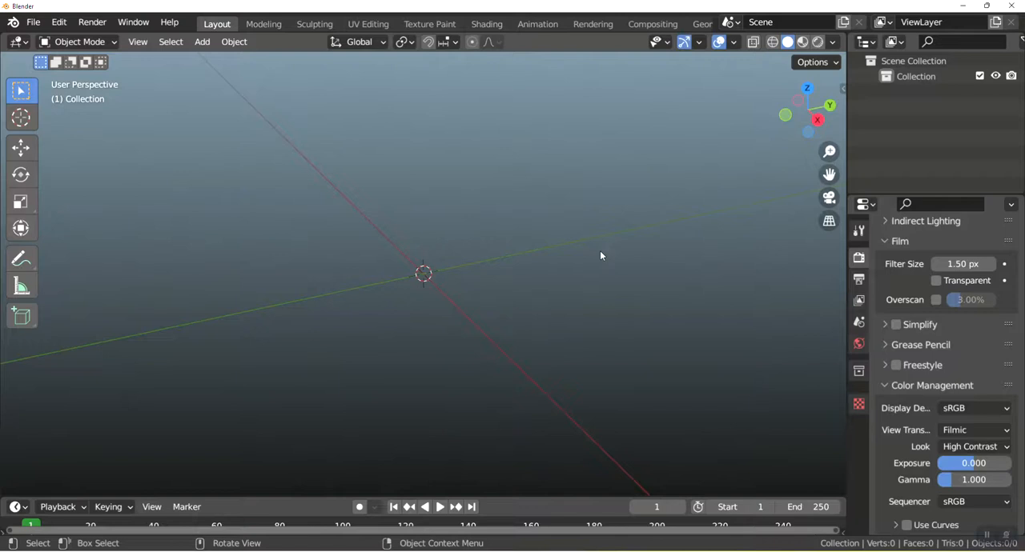
Add a text object in front view and rotate it 90° about the global X axis.
key("KP_1")
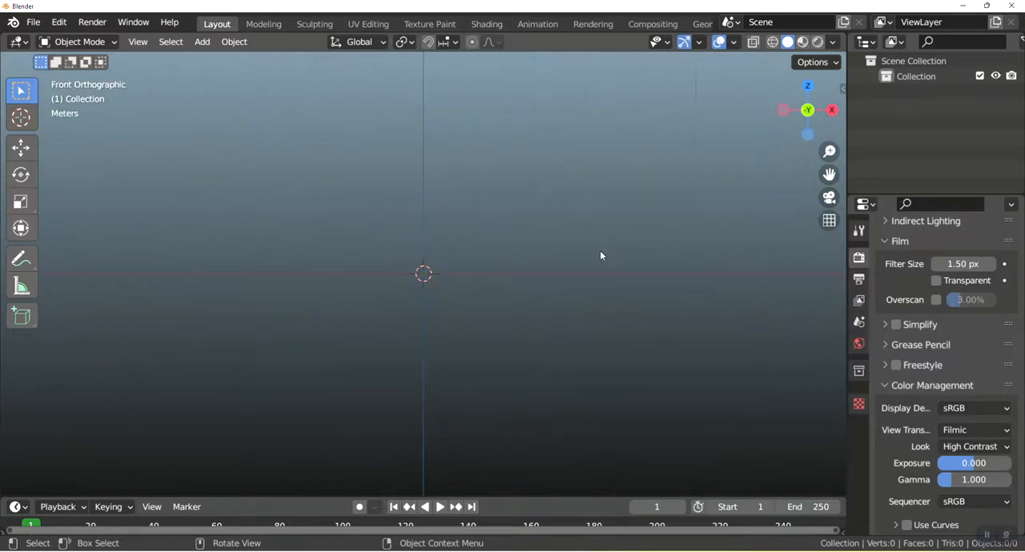
key("shift+a")
mouse_move(601, 254)
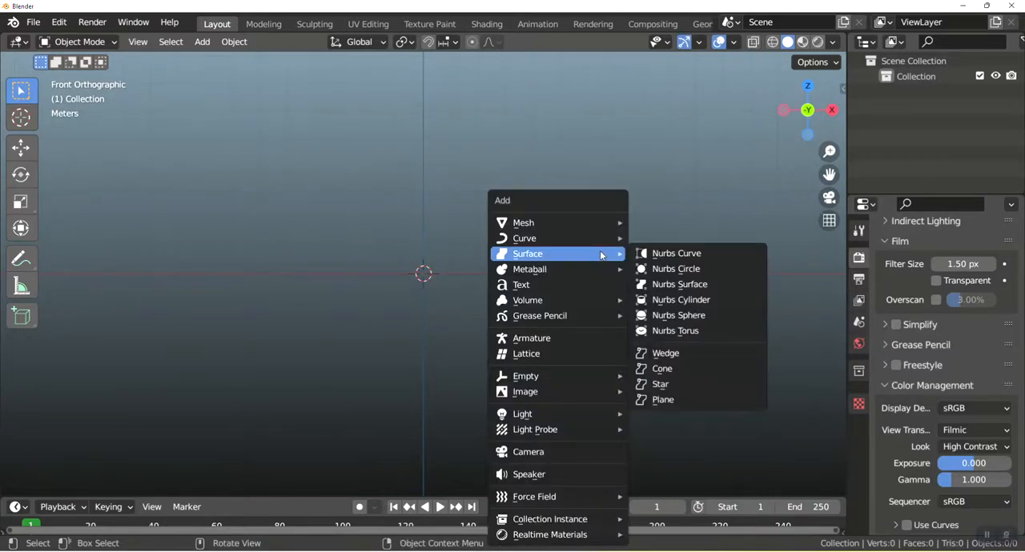
left_click(533, 286)
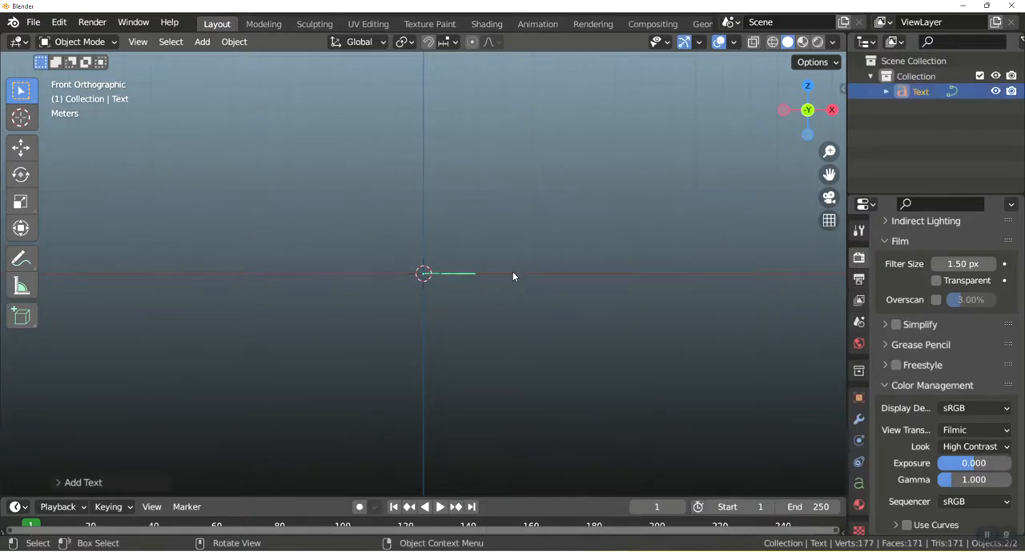
type("rx90")
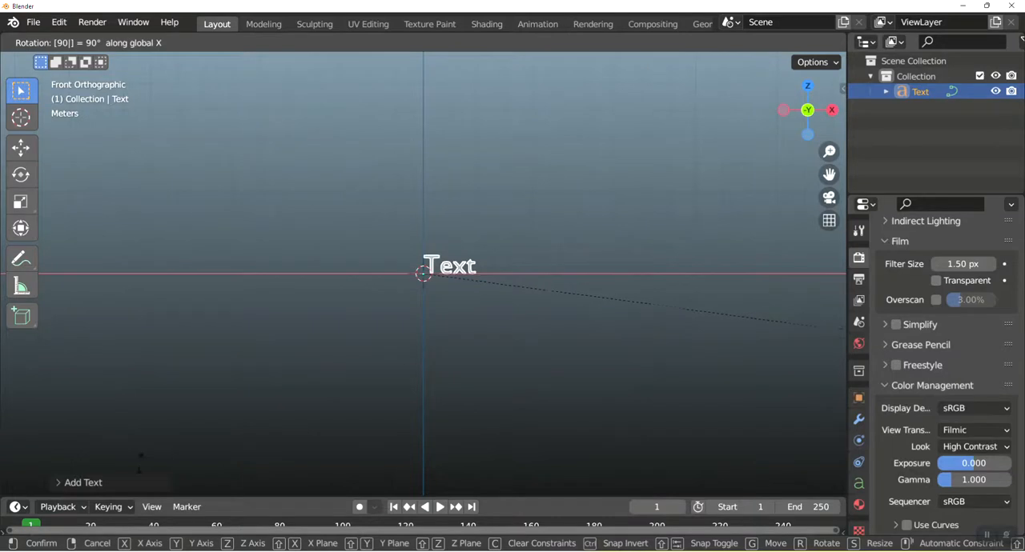
key("Return")
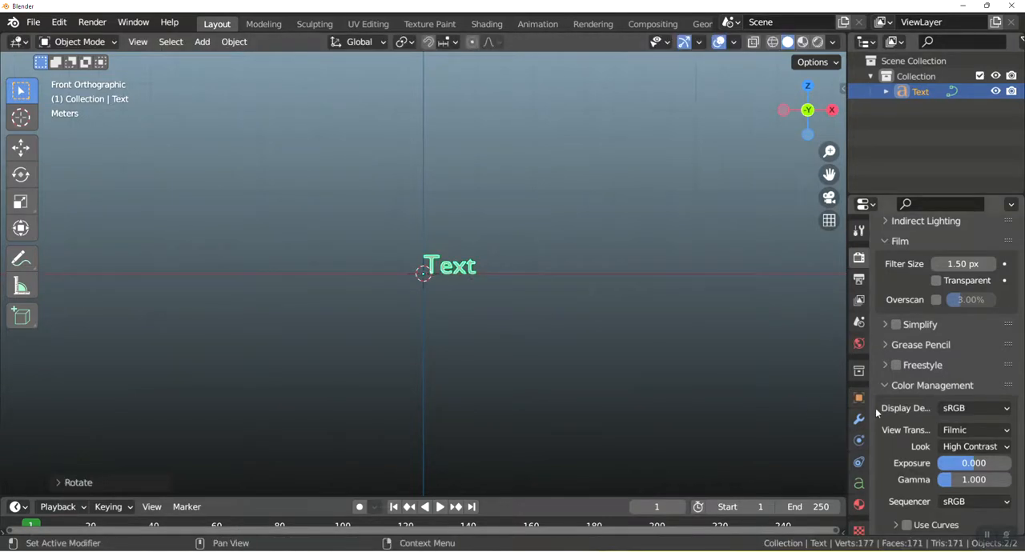
Set the text's paragraph alignment to Center both horizontally and vertically.
left_click(858, 484)
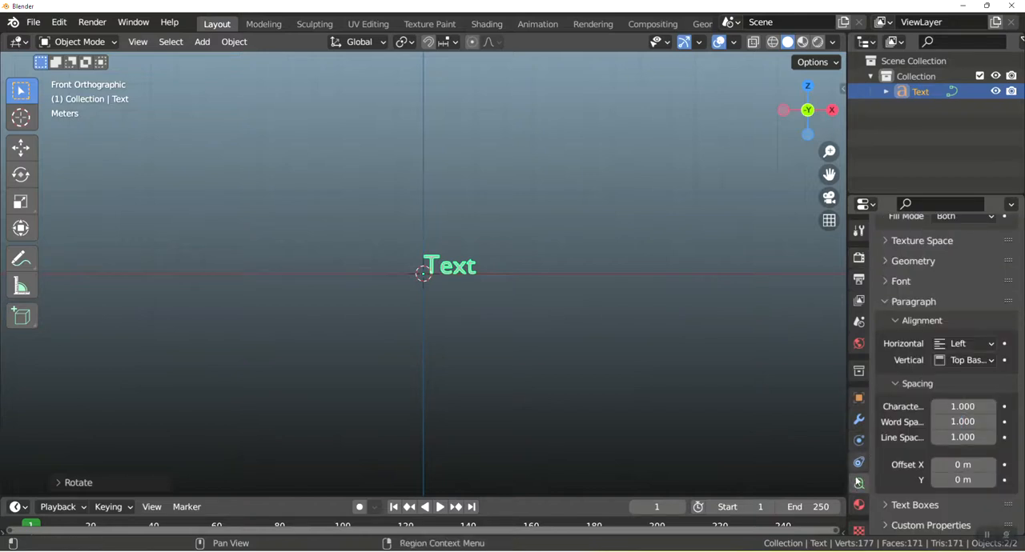
left_click(967, 345)
left_click(953, 377)
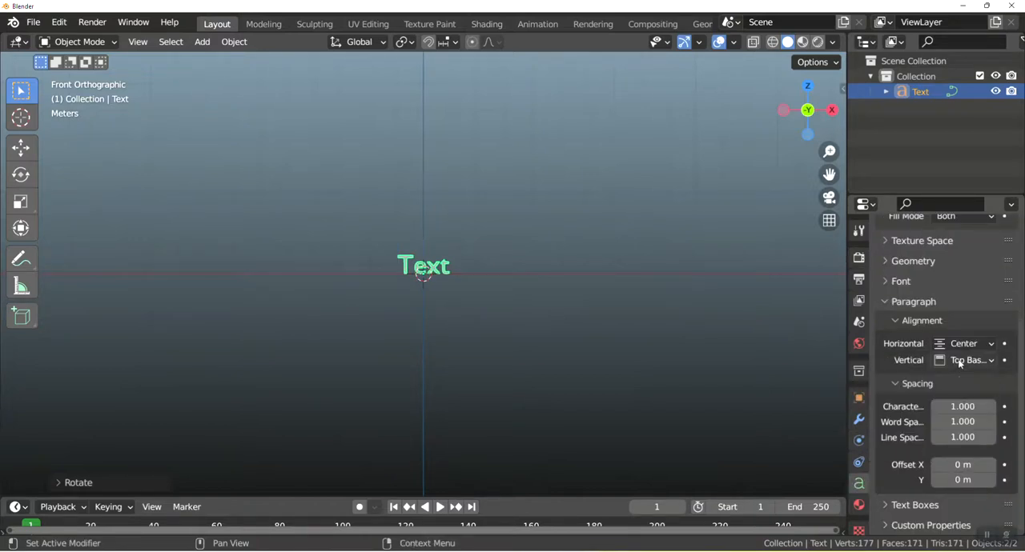
left_click(960, 361)
left_click(928, 412)
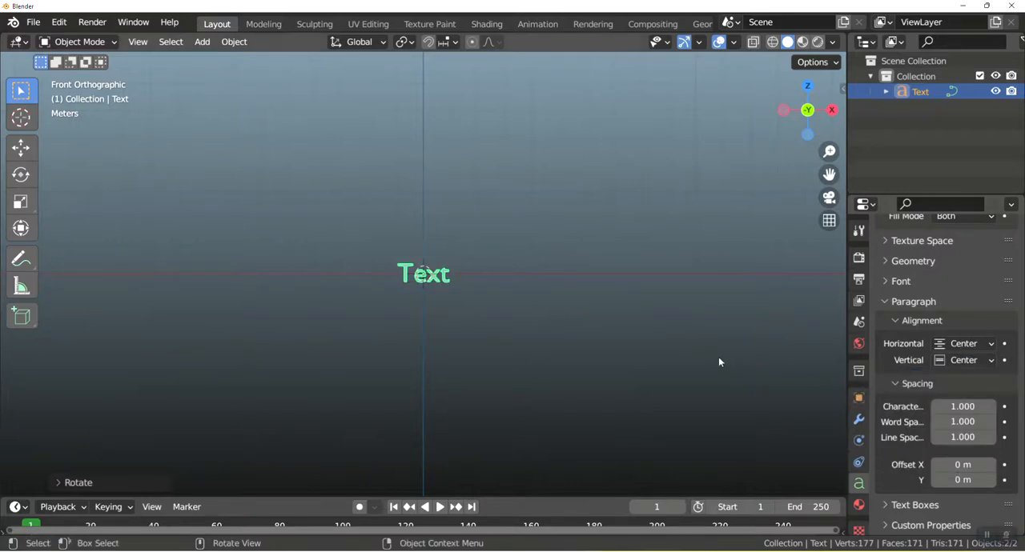
Set the text's Fill Mode to None.
scroll(959, 337, "up", 5)
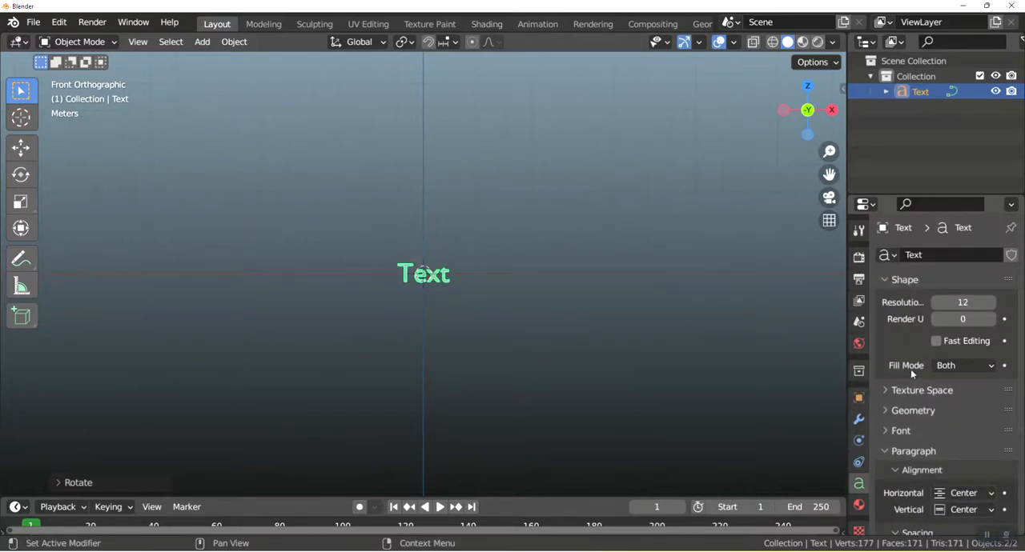
left_click(974, 367)
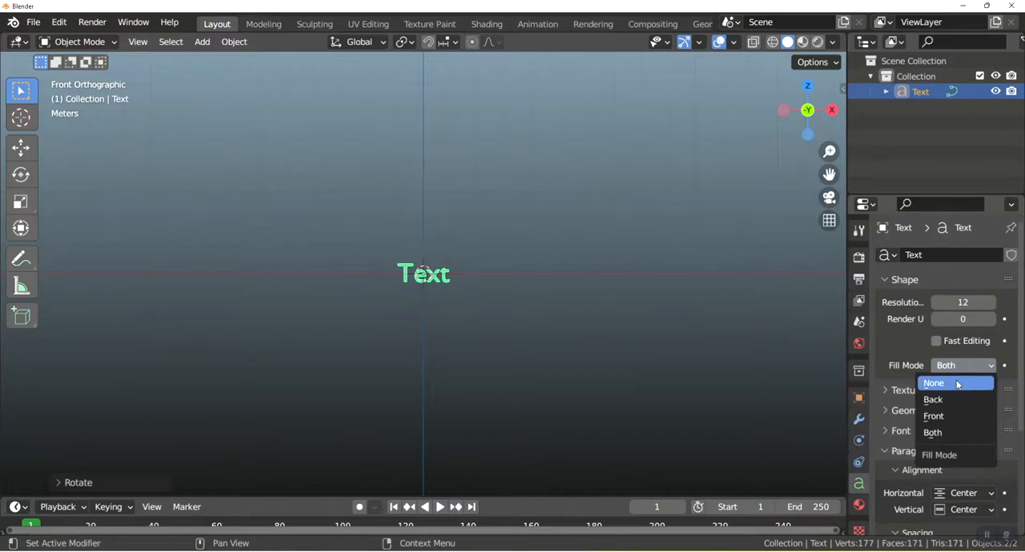
left_click(956, 383)
scroll(444, 296, "up", 5)
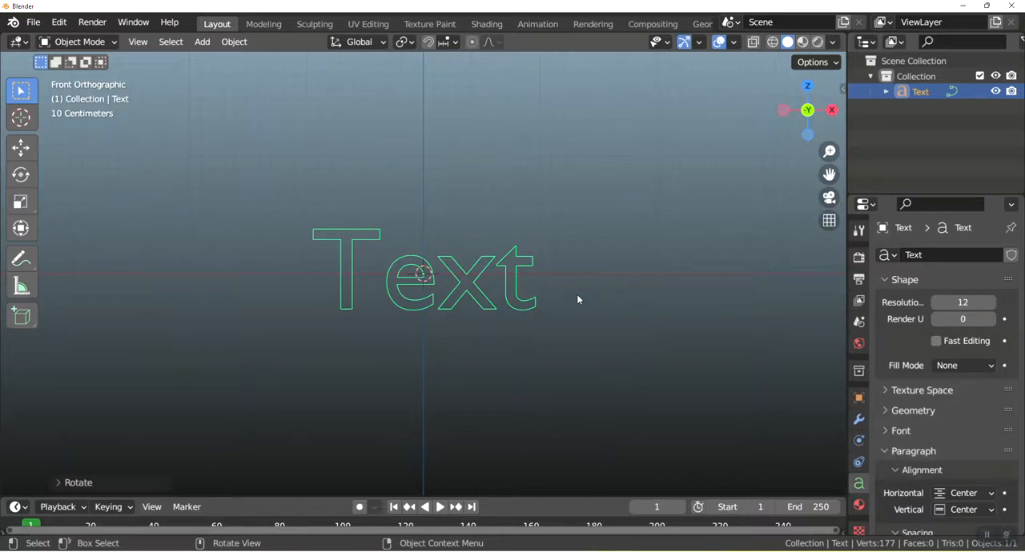
Replace the text object's content with "HI".
key("Tab")
key("BackSpace")
key("BackSpace")
key("BackSpace")
key("BackSpace")
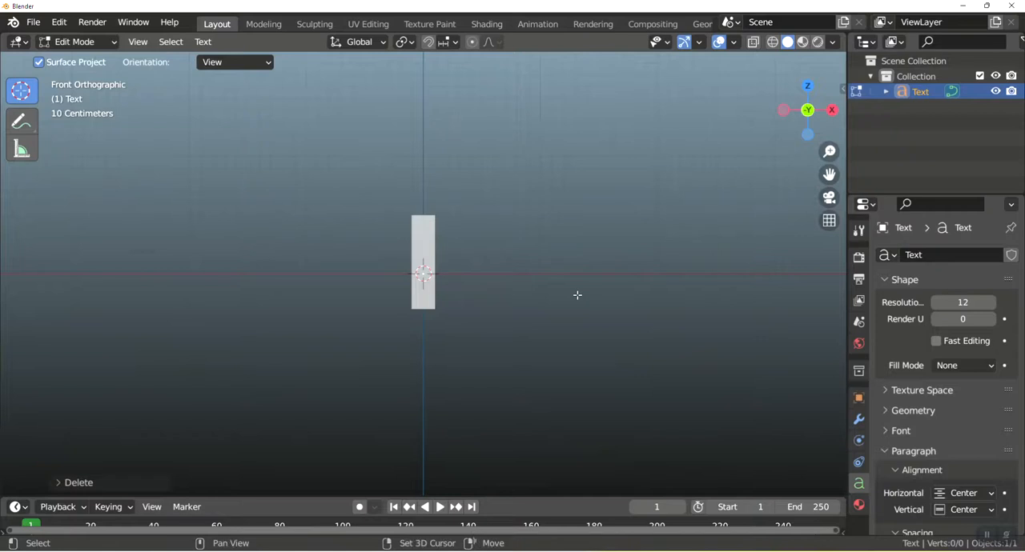
type("HI")
key("Tab")
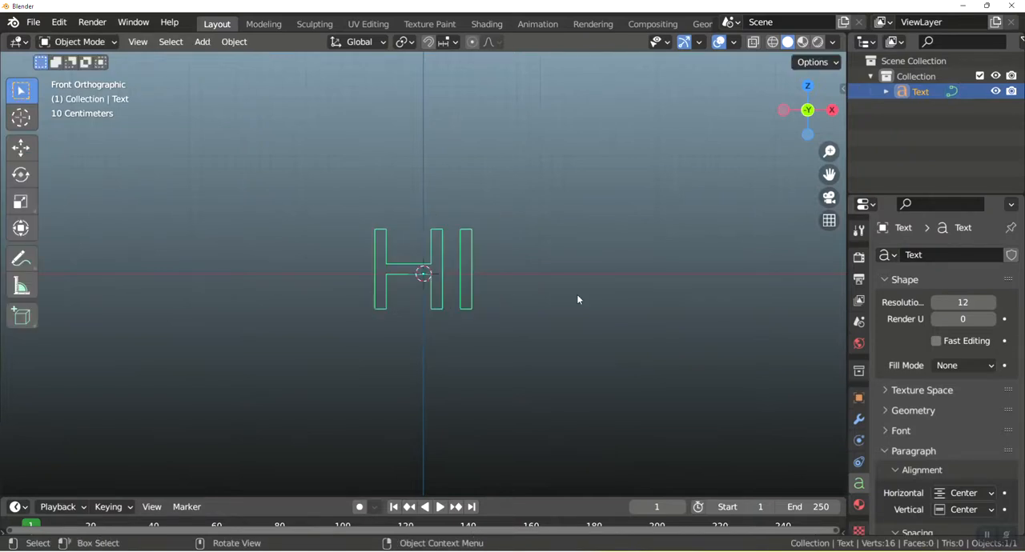
Convert the HI text object to a mesh.
right_click(462, 245)
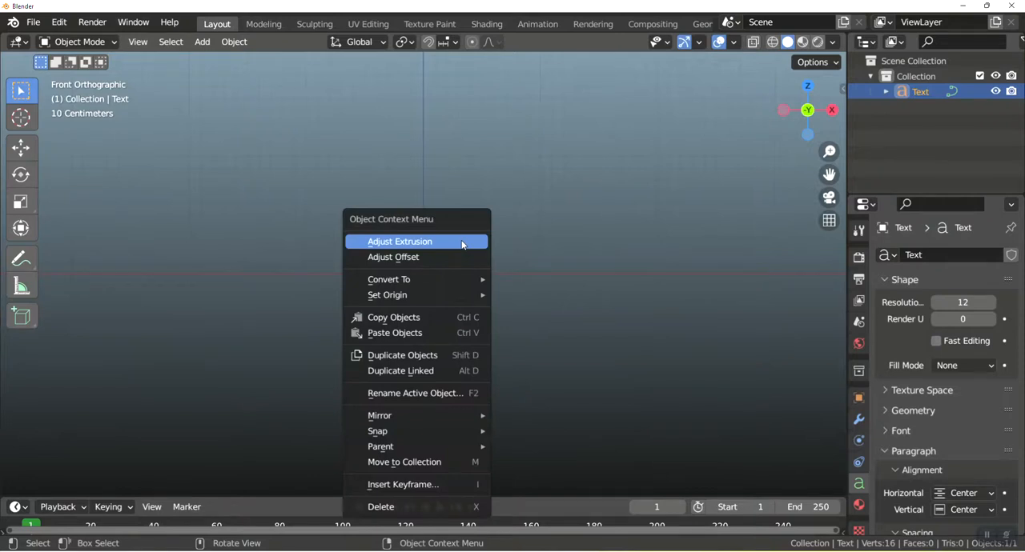
mouse_move(457, 280)
left_click(521, 294)
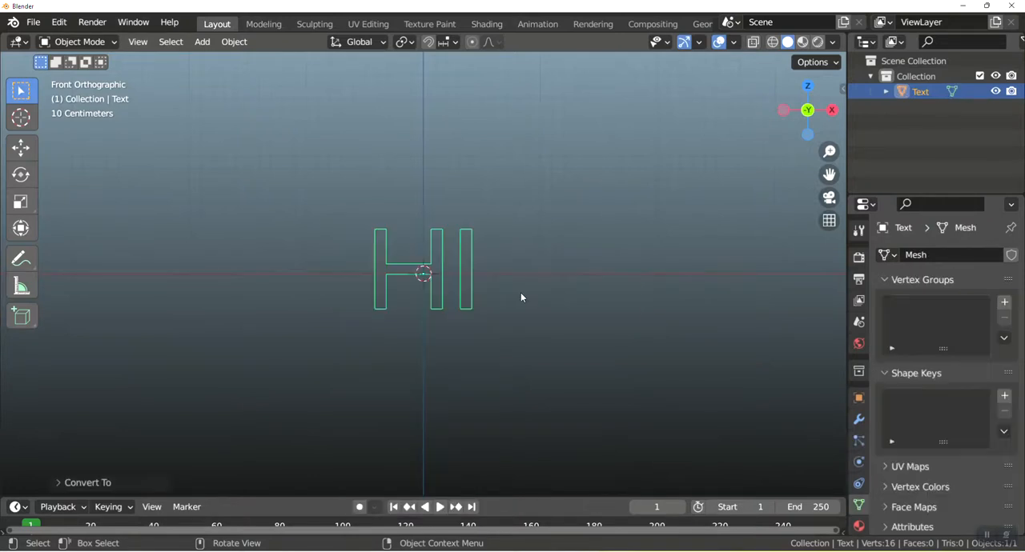
Delete the three short edges capping the tops of the H and I in the mesh.
key("Tab")
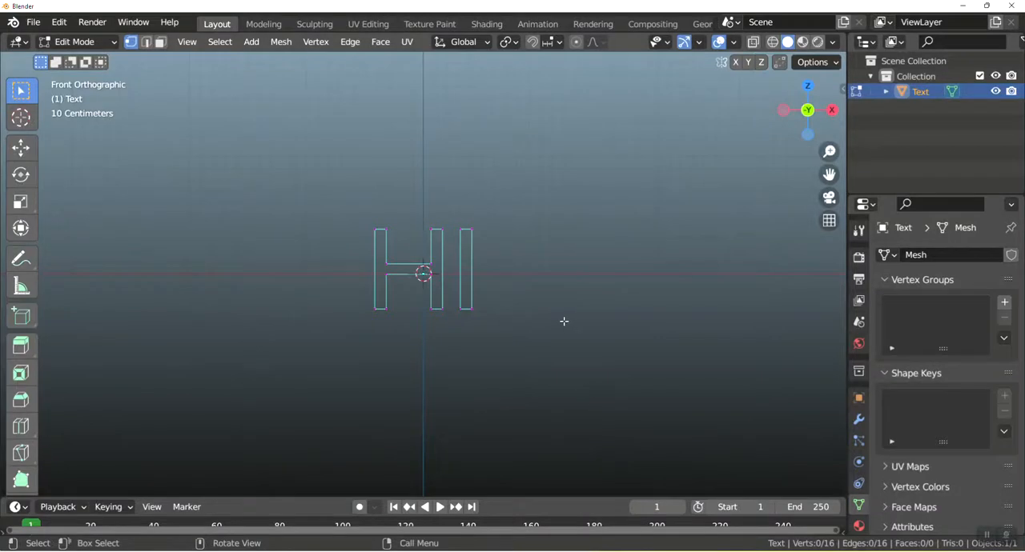
left_click_drag(353, 199, 513, 243)
key("x")
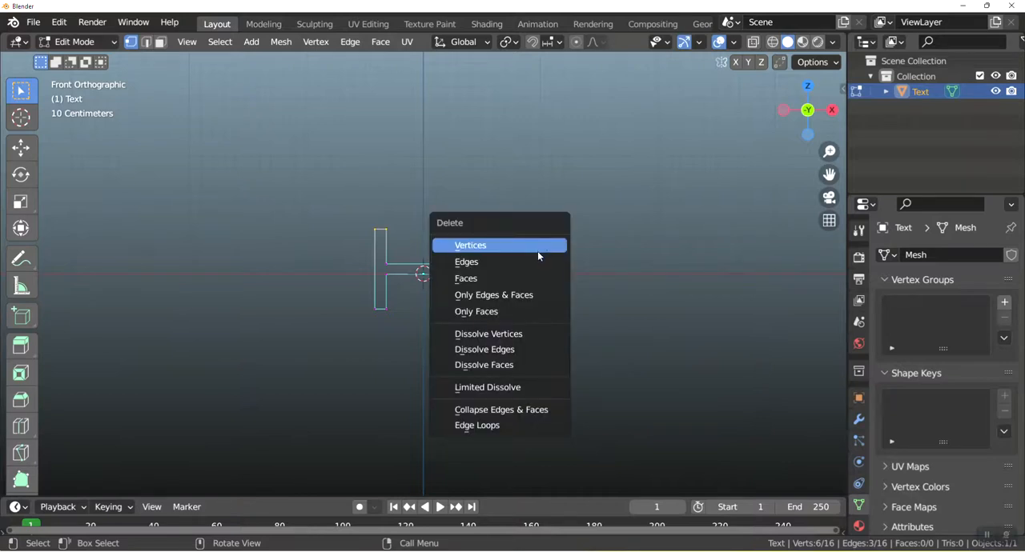
left_click(534, 262)
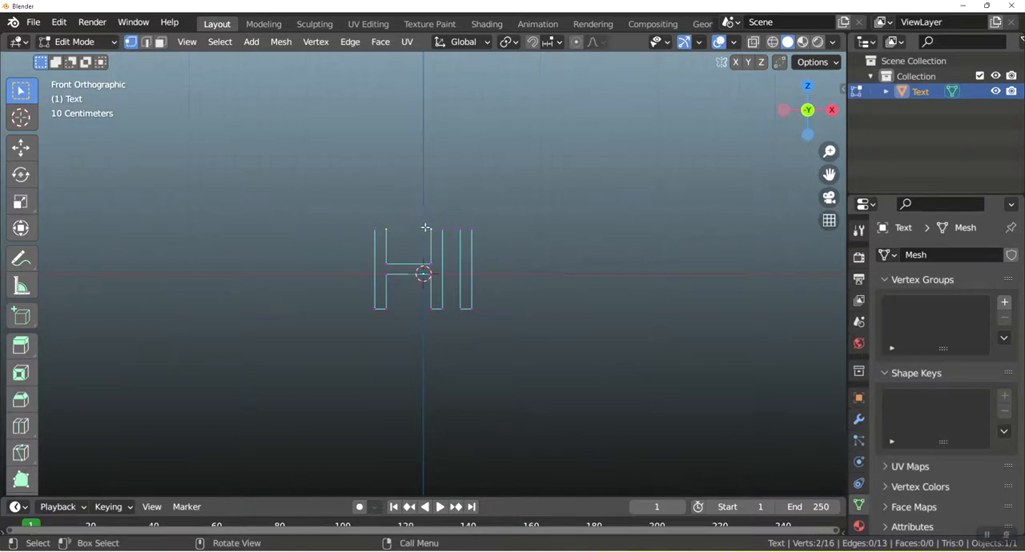
Connect the upper vertices with edges between the H's two inner sides and across the gap between H and I.
key("f")
key("KP_Decimal")
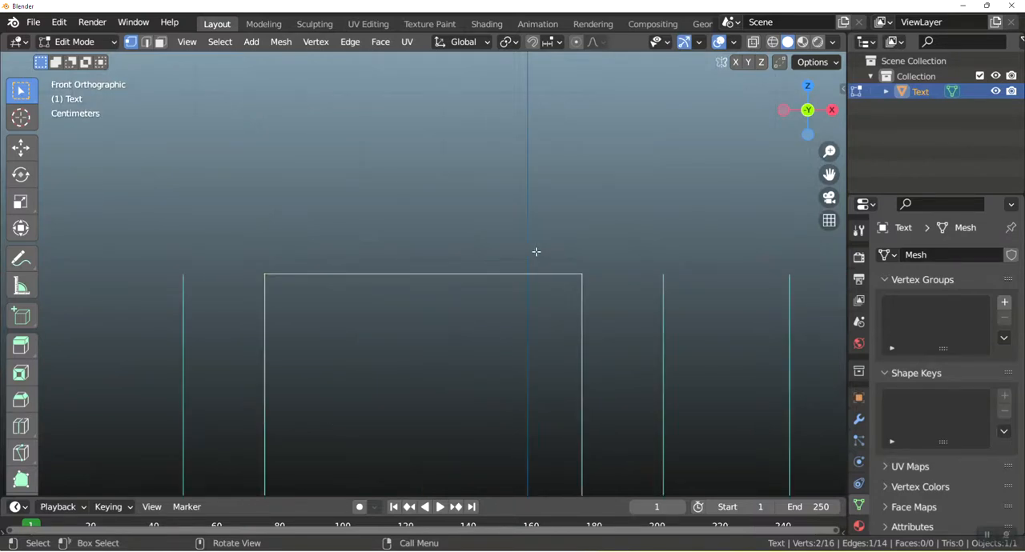
scroll(535, 252, "down", 1)
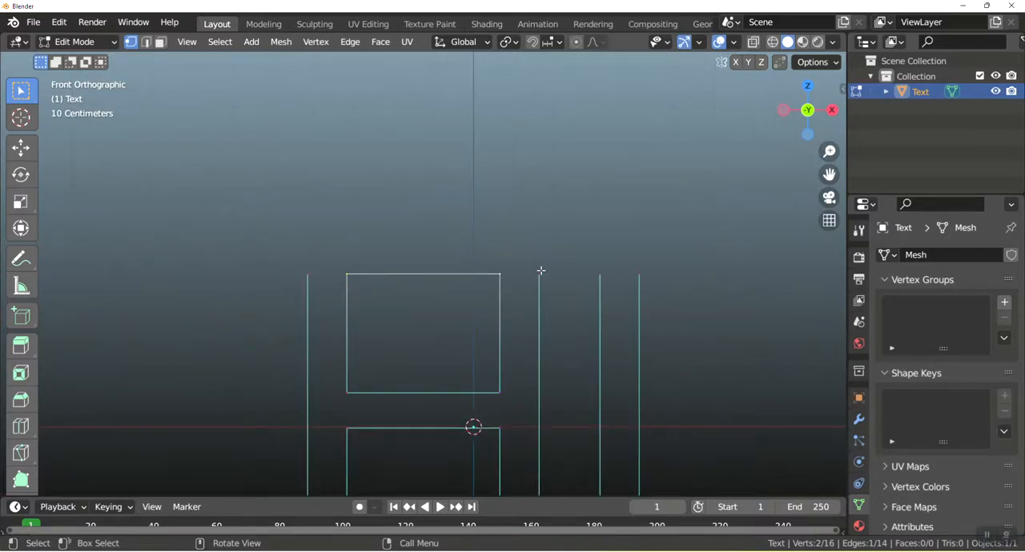
left_click(538, 274)
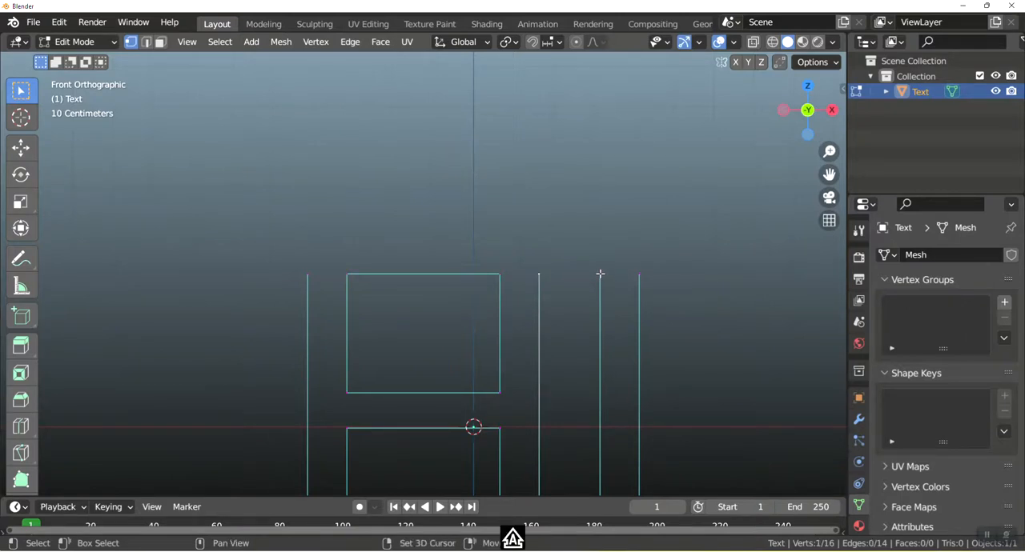
left_click(599, 274, "shift")
key("f")
Extrude the I's upper right vertex about 0.085 m outward along X, and from there about 0.07 m up along Z.
left_click(639, 275)
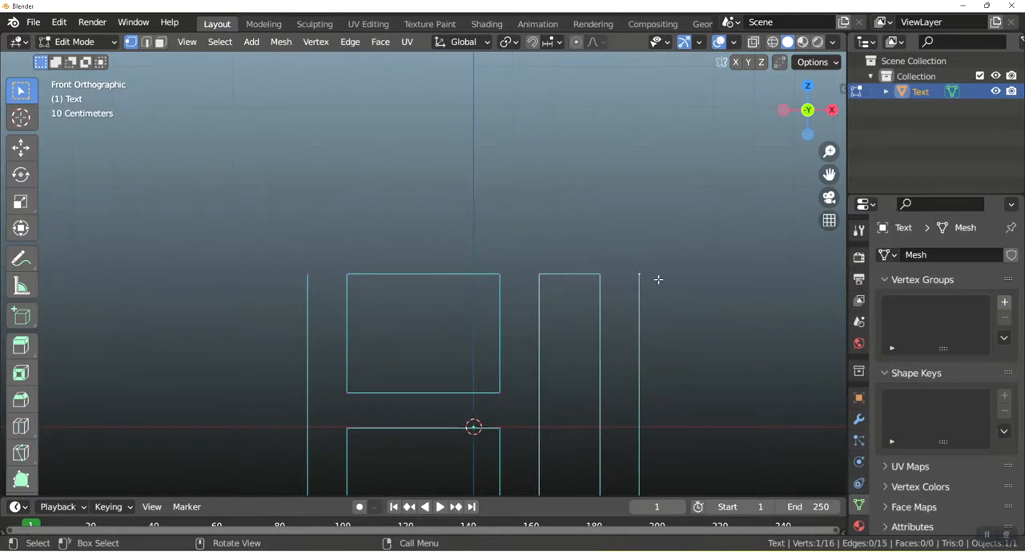
key("e")
key("x")
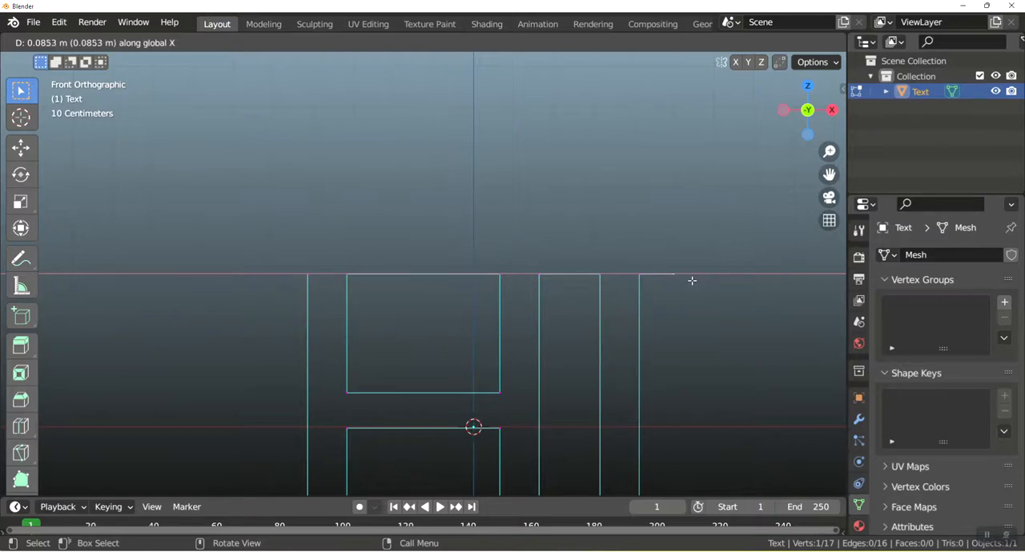
left_click(692, 280)
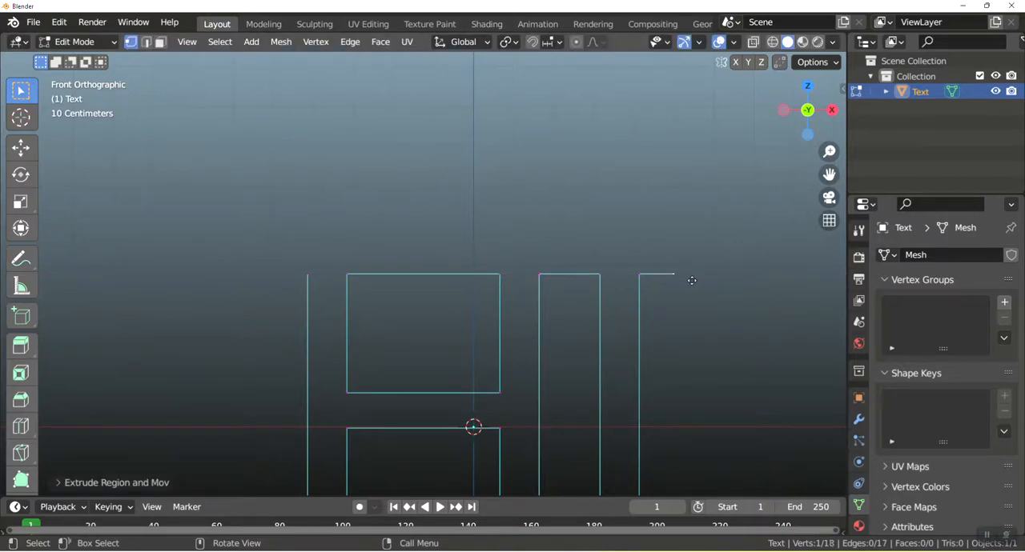
key("e")
key("z")
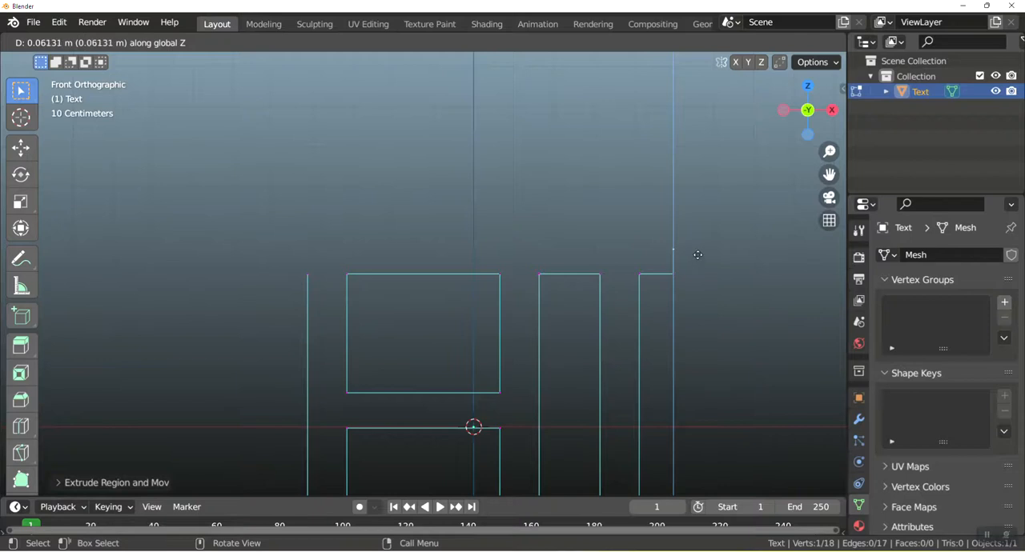
left_click(700, 250)
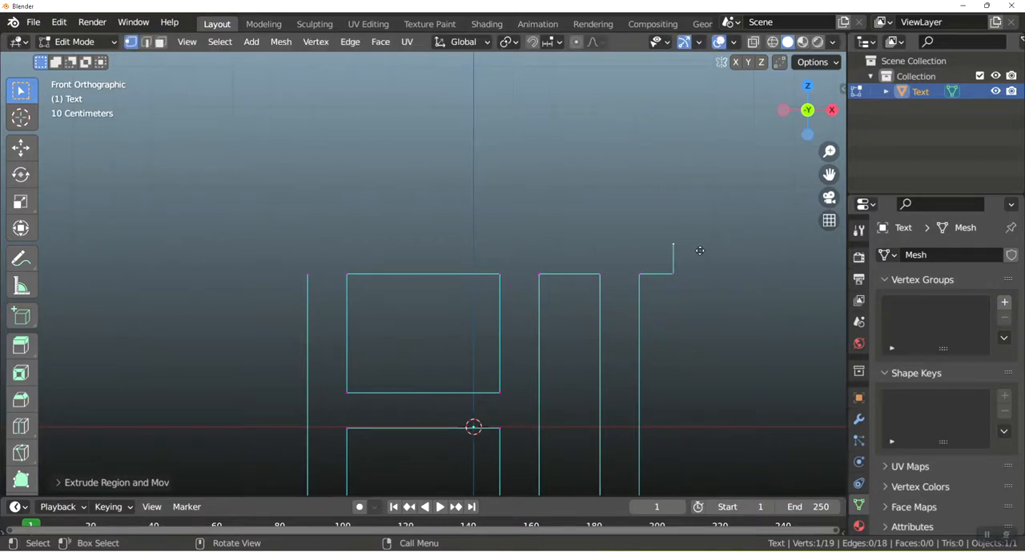
Close the top bar's outline by extruding left past the H, down about 0.07 m, and joining it to the H's outer corner.
key("e")
key("x")
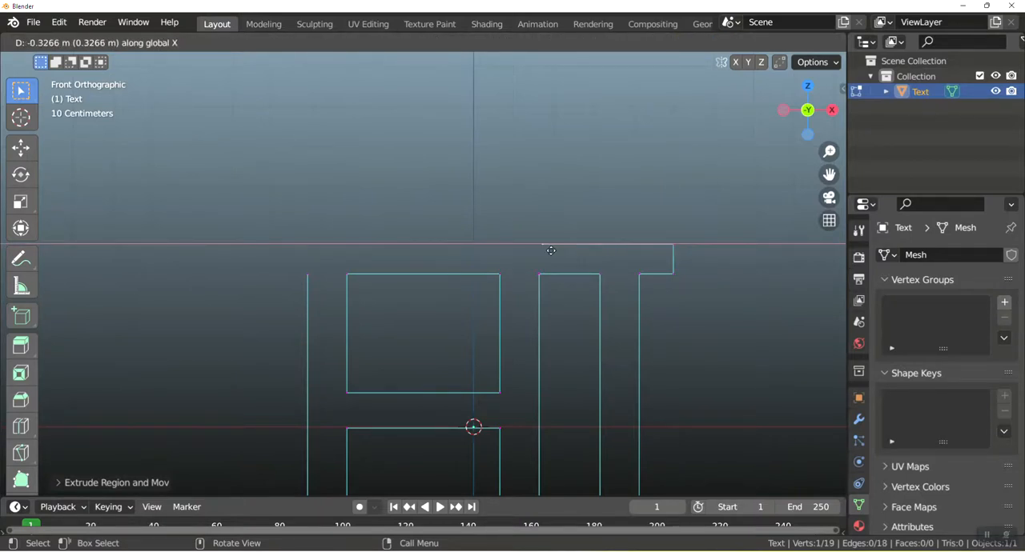
left_click(301, 242)
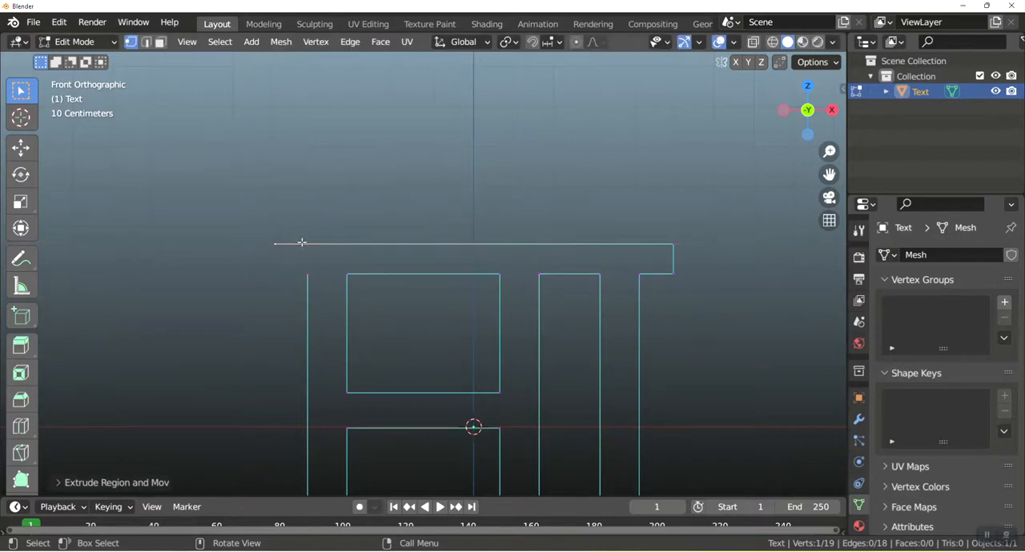
key("e")
key("z")
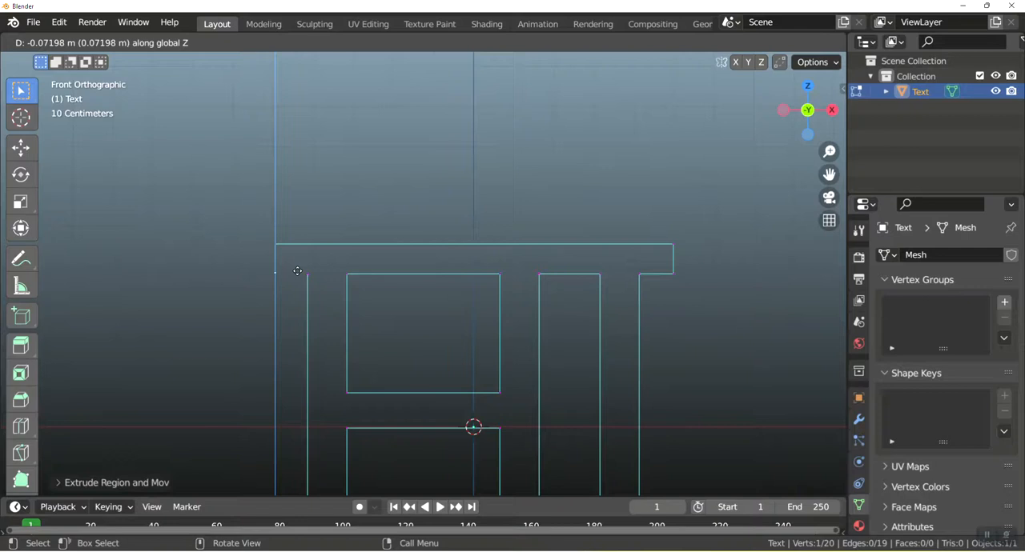
left_click(297, 271)
left_click(325, 272, "shift")
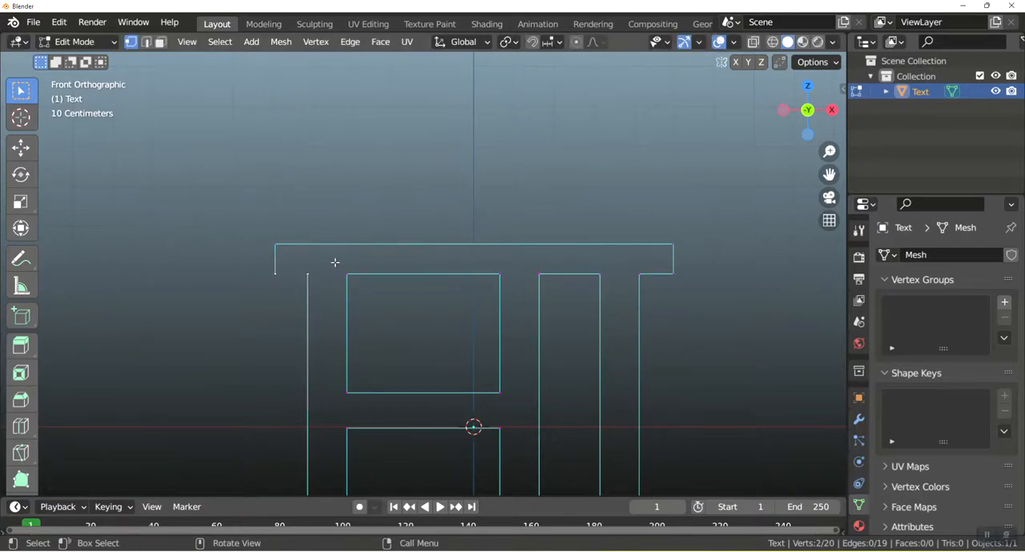
key("f")
Delete the three short edges closing the bottoms of the H and I.
middle_click_drag(511, 235, 506, 81, "shift")
left_click_drag(255, 363, 687, 454)
key("x")
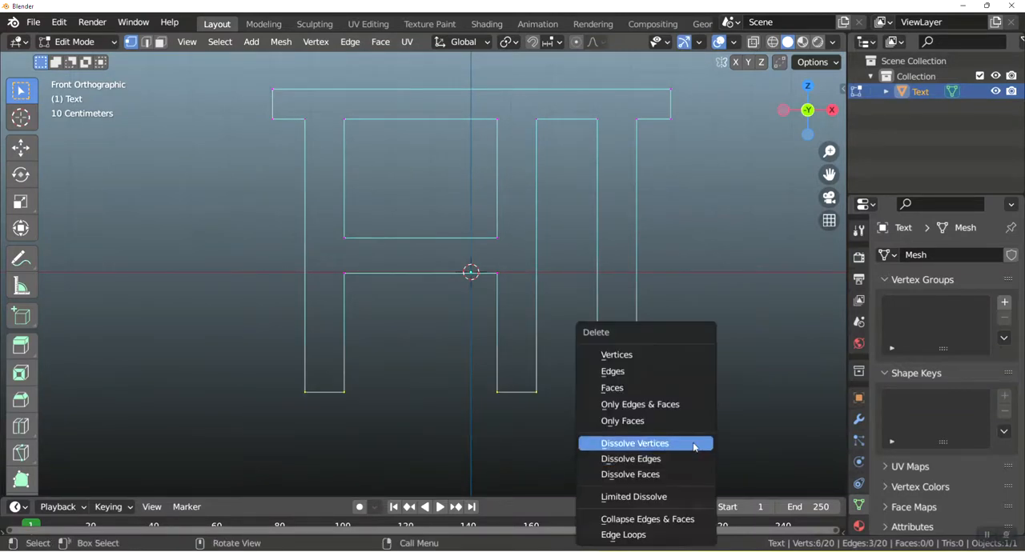
left_click(641, 371)
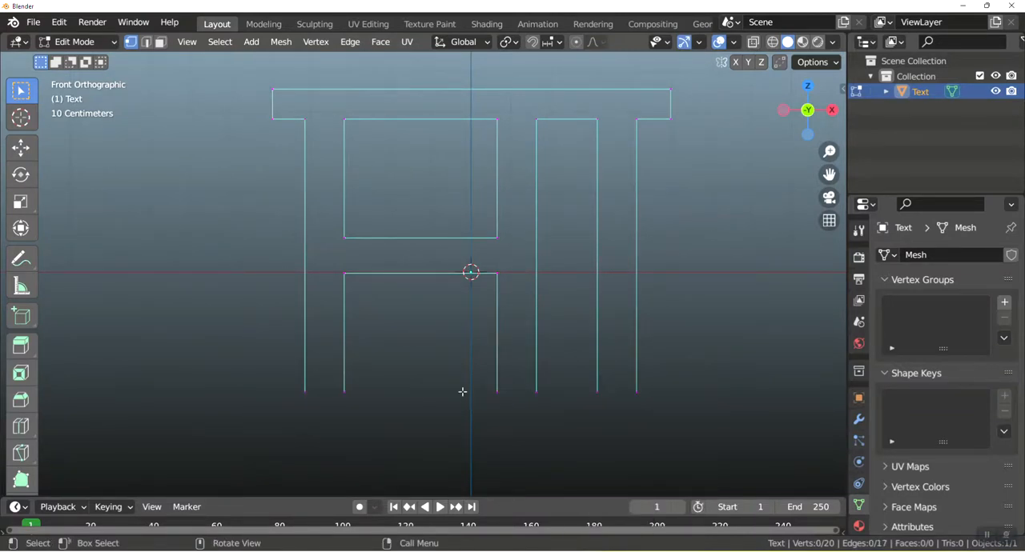
Connect the lower vertices with edges between the H's two inner sides and across the gap between H and I.
left_click(352, 393)
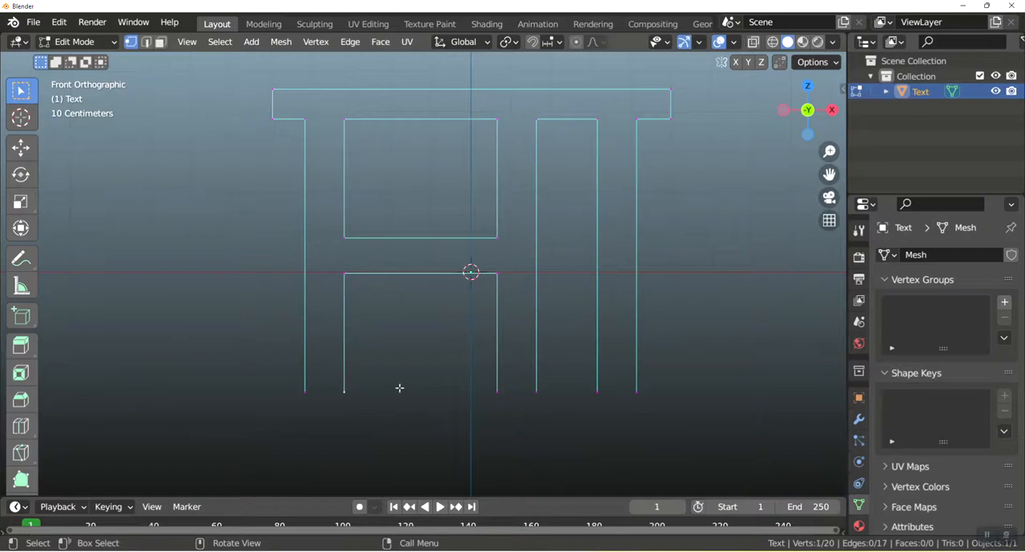
left_click(495, 391, "shift")
key("f")
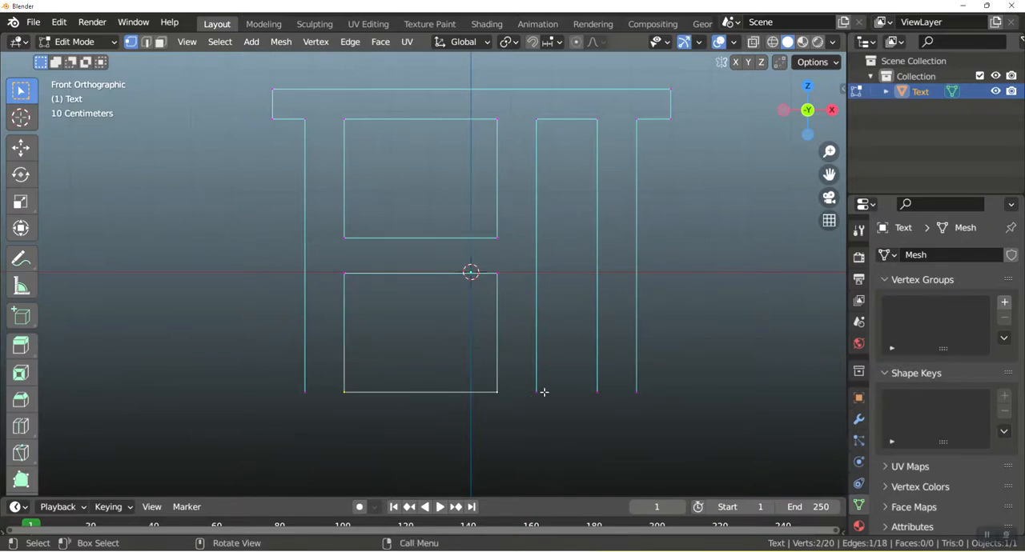
left_click(536, 392)
left_click(594, 392, "shift")
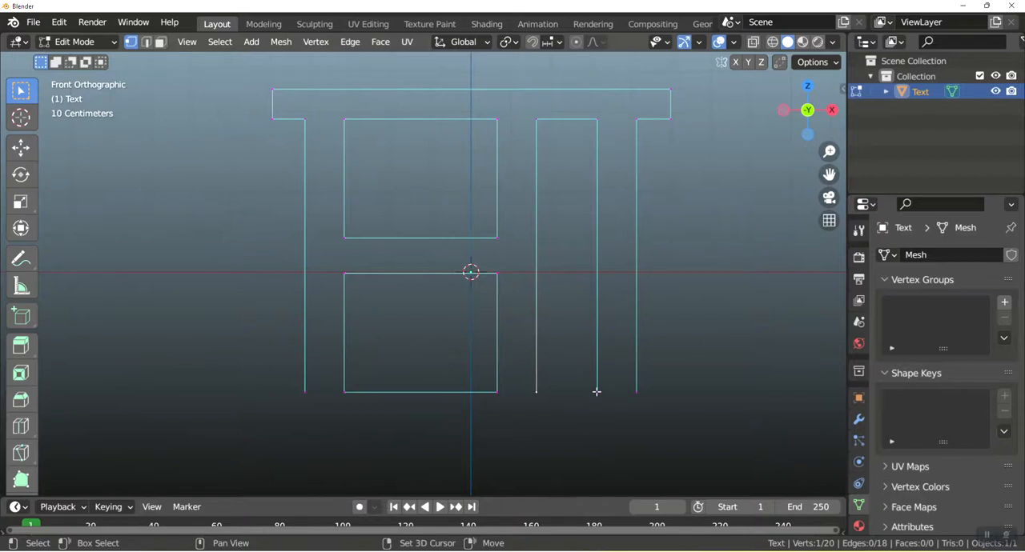
key("f")
Extrude the I's lower right vertex outward along X to line up with the top bar's end, and from there about 0.07 m down along Z.
left_click(636, 391)
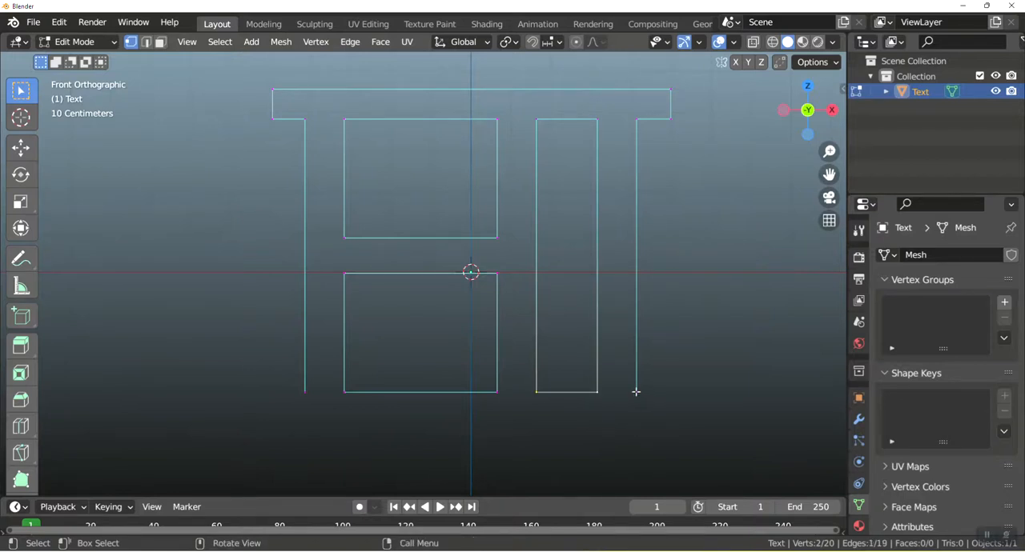
key("e")
key("x")
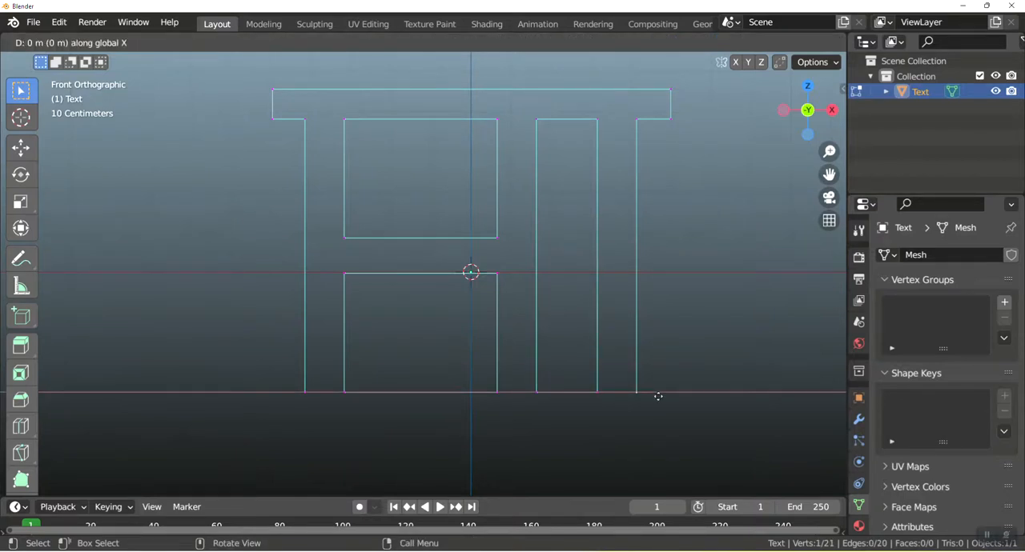
left_click(691, 397)
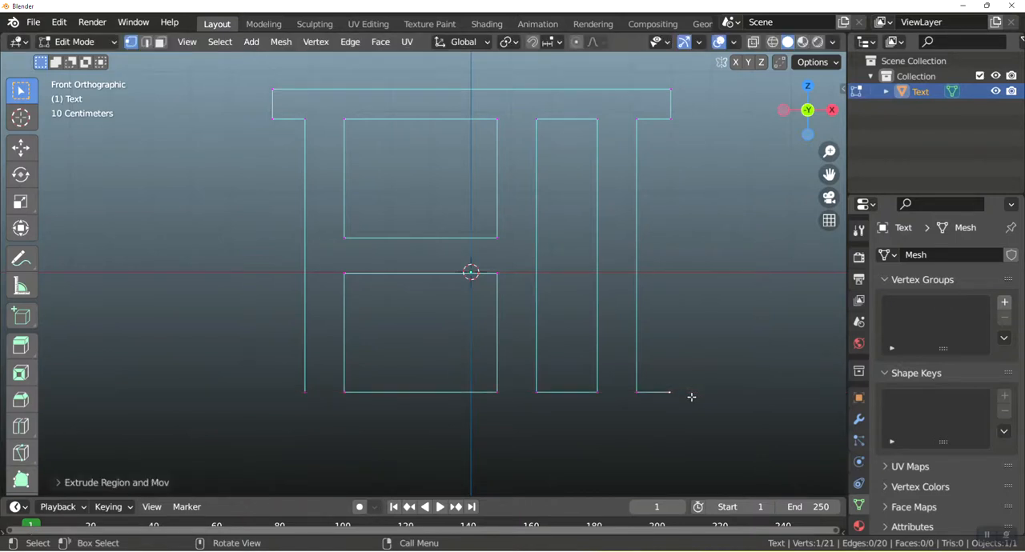
key("e")
key("z")
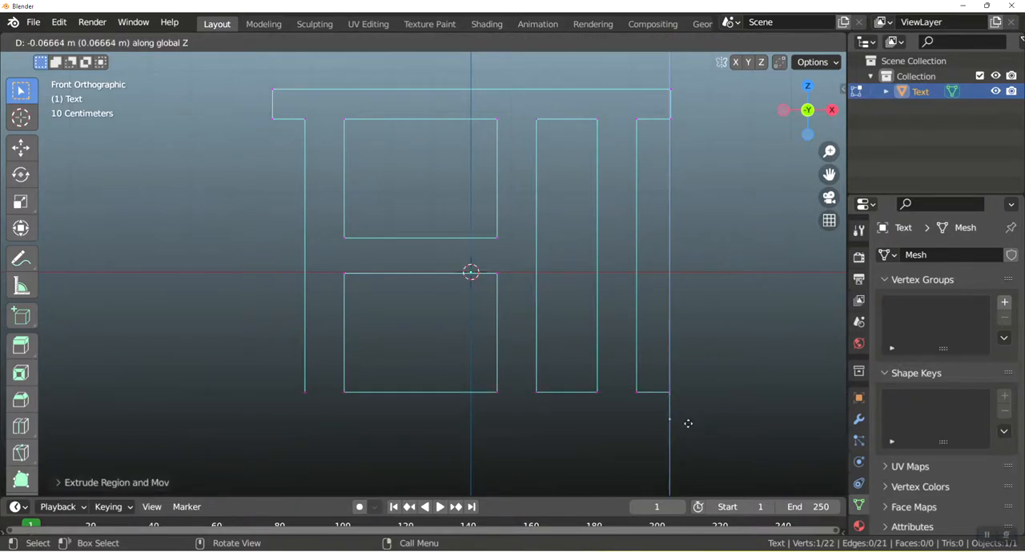
left_click(688, 425)
Close the bottom bar's outline by extruding about 1 m left past the H, up along Z, and joining it to the H's outer lower corner.
key("e")
key("x")
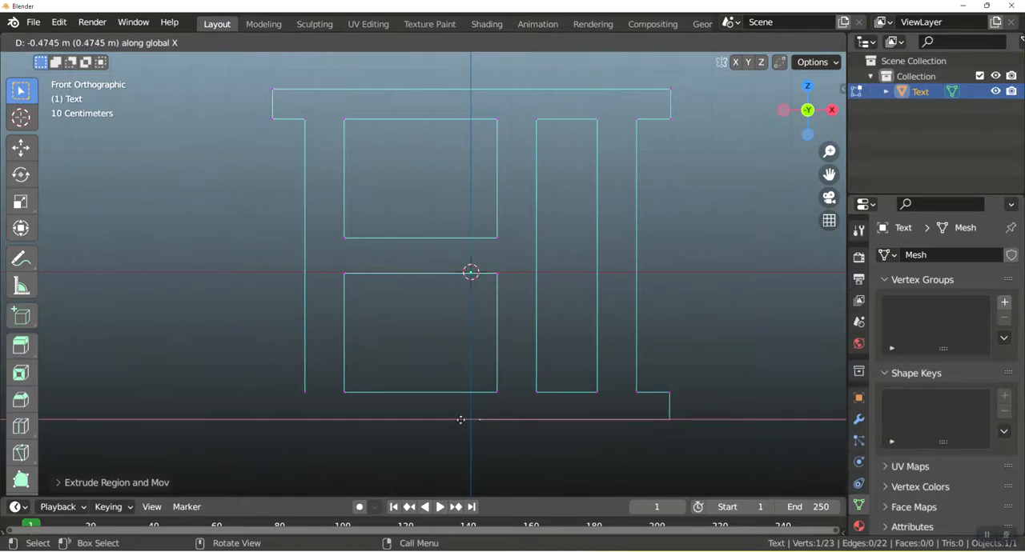
left_click(289, 417)
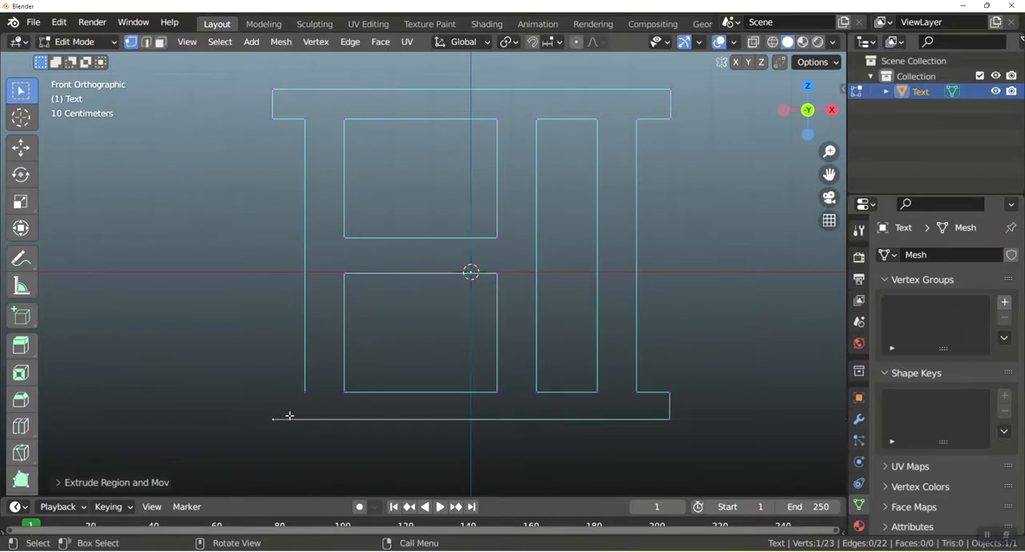
key("e")
key("z")
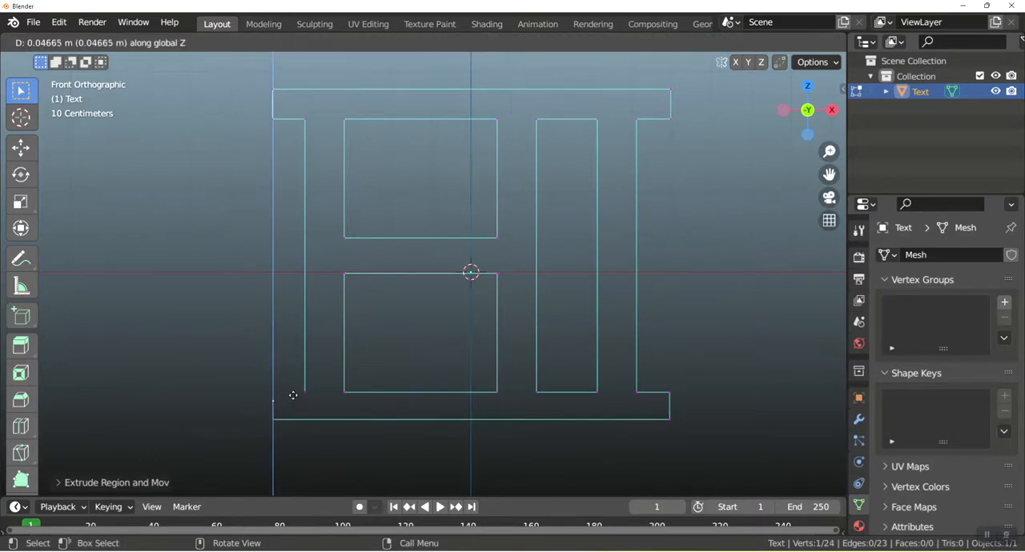
left_click(294, 388)
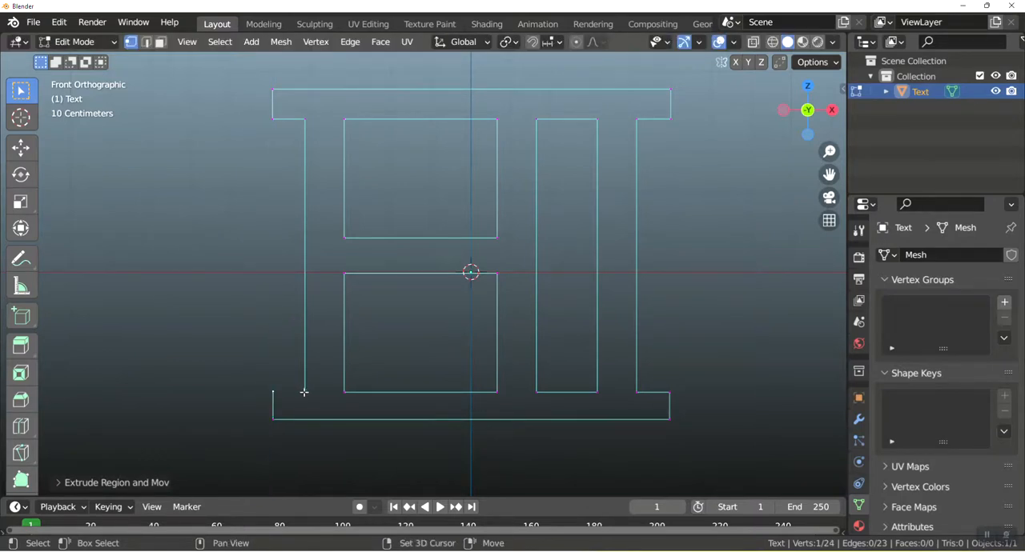
left_click(304, 392, "shift")
key("f")
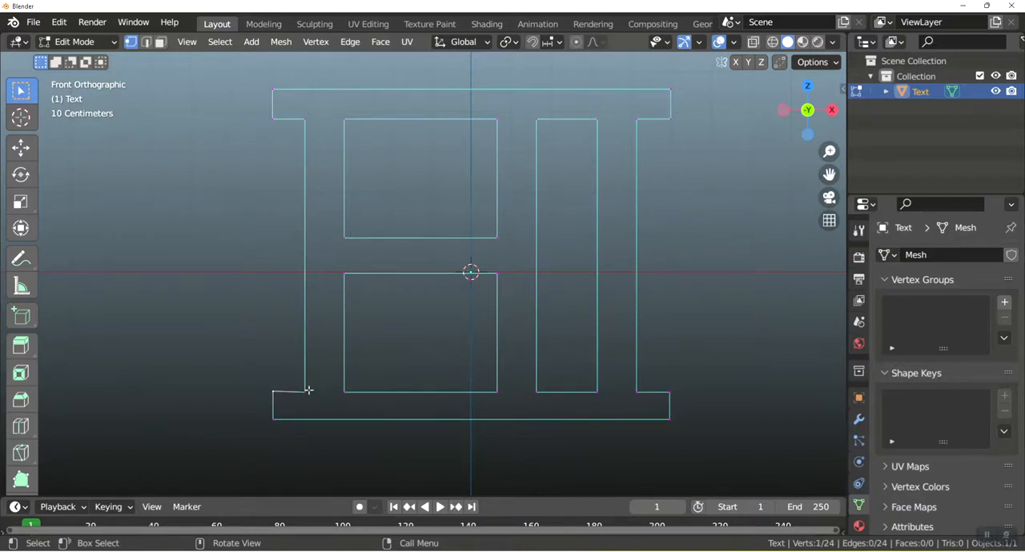
Move the bottom bar's upper left vertex slightly down along Z to level its short edge with the H's corner.
key("g")
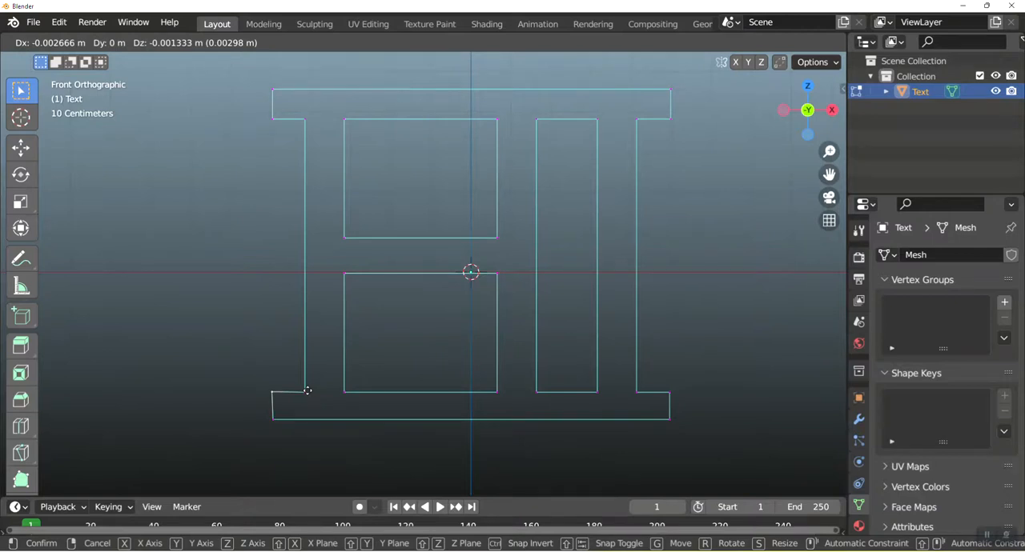
key("z")
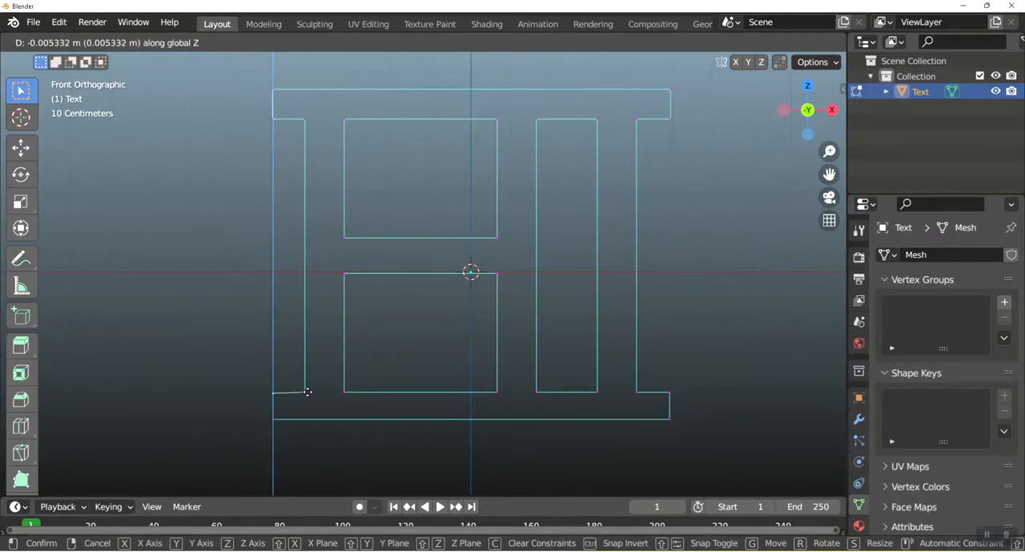
left_click(306, 390)
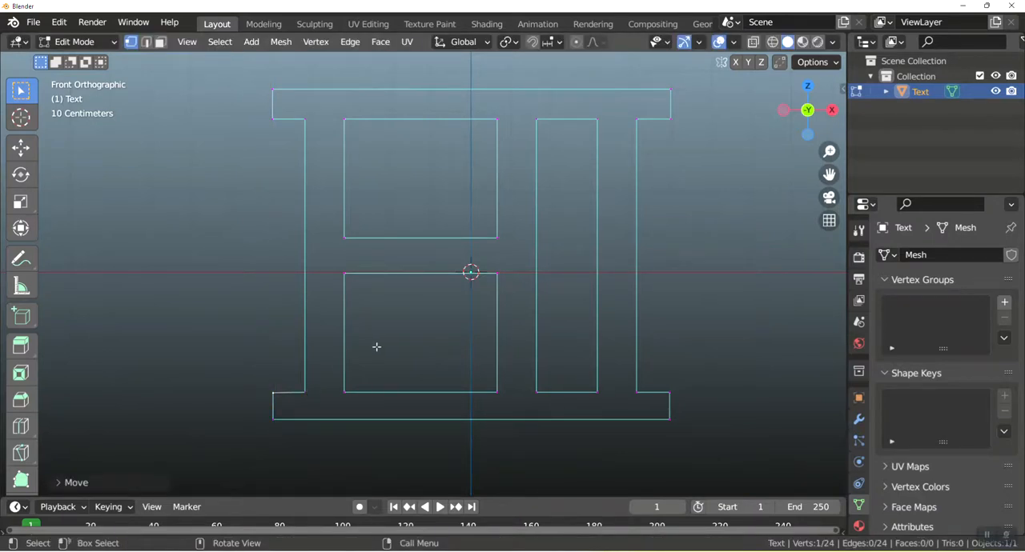
Return to Object Mode and convert the finished mesh outline to a curve.
key("Tab")
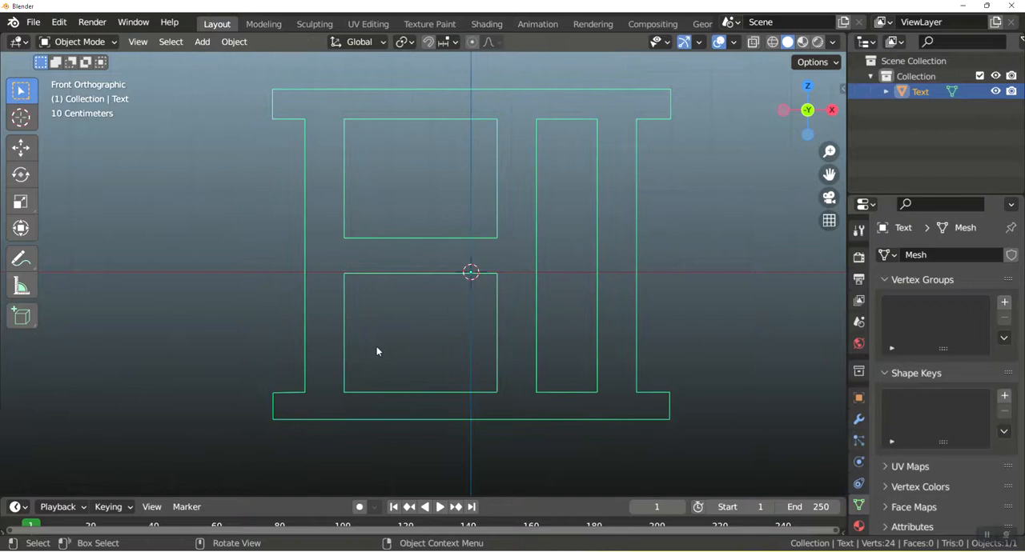
right_click(498, 274)
mouse_move(498, 275)
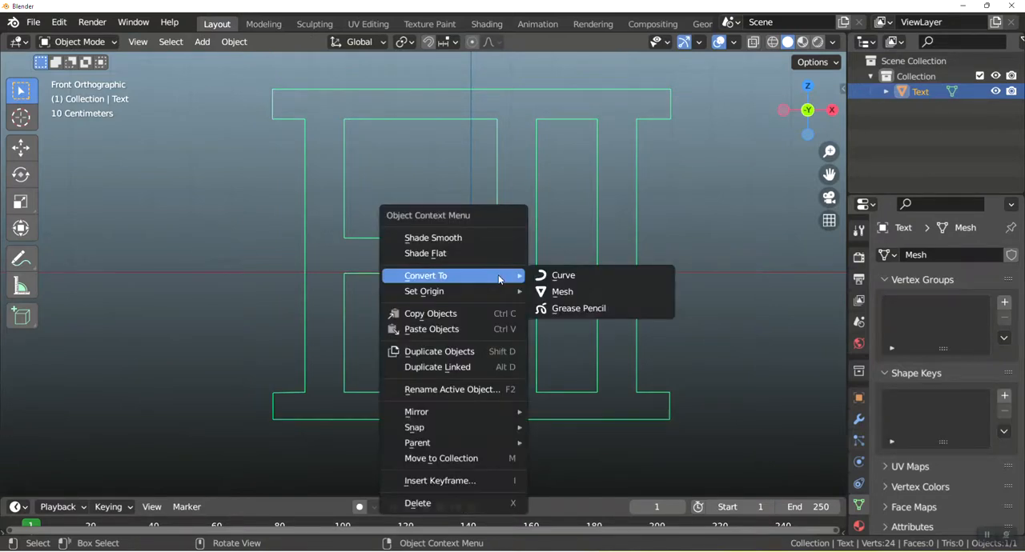
left_click(563, 277)
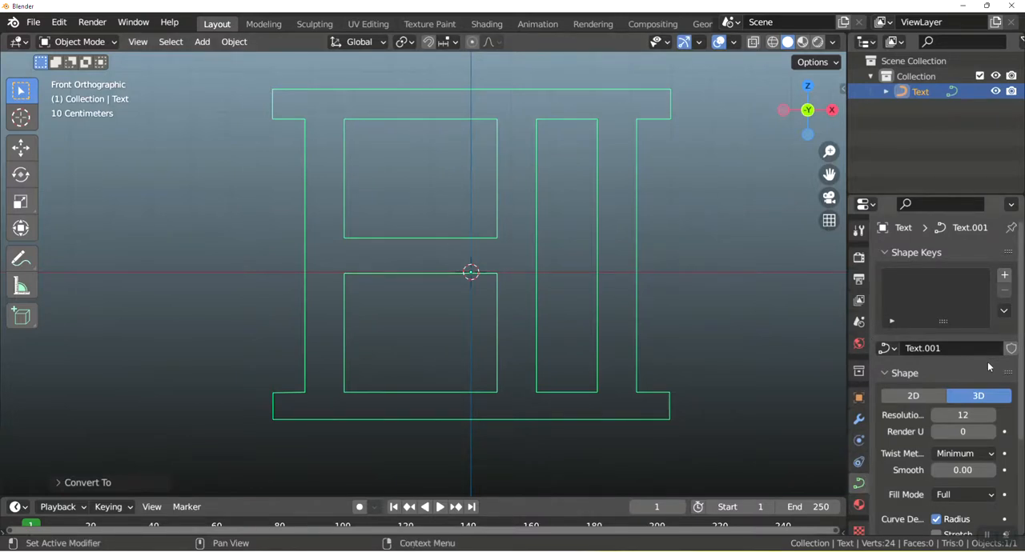
Give the curve a round bevel with a depth of 0.01 m.
scroll(959, 441, "down", 4)
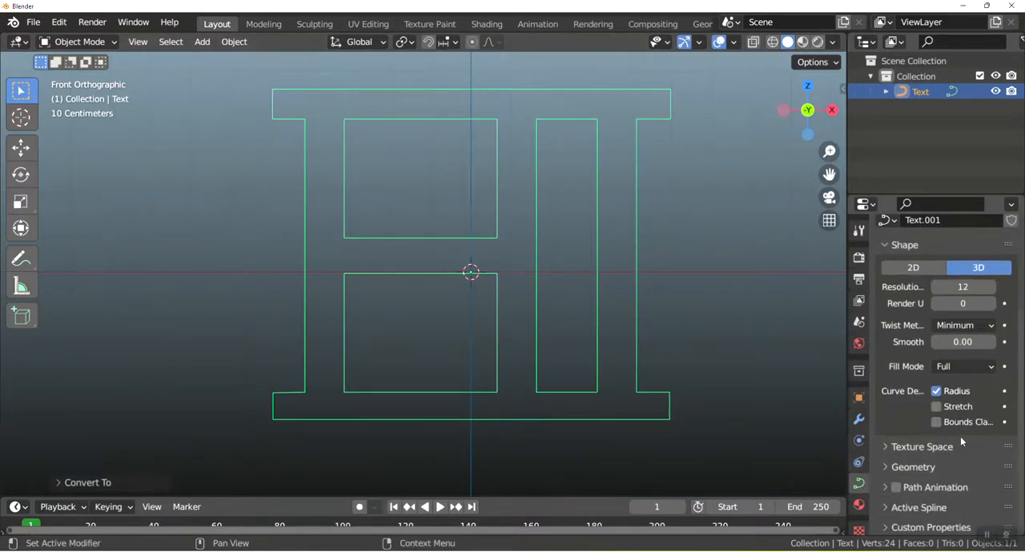
left_click(892, 465)
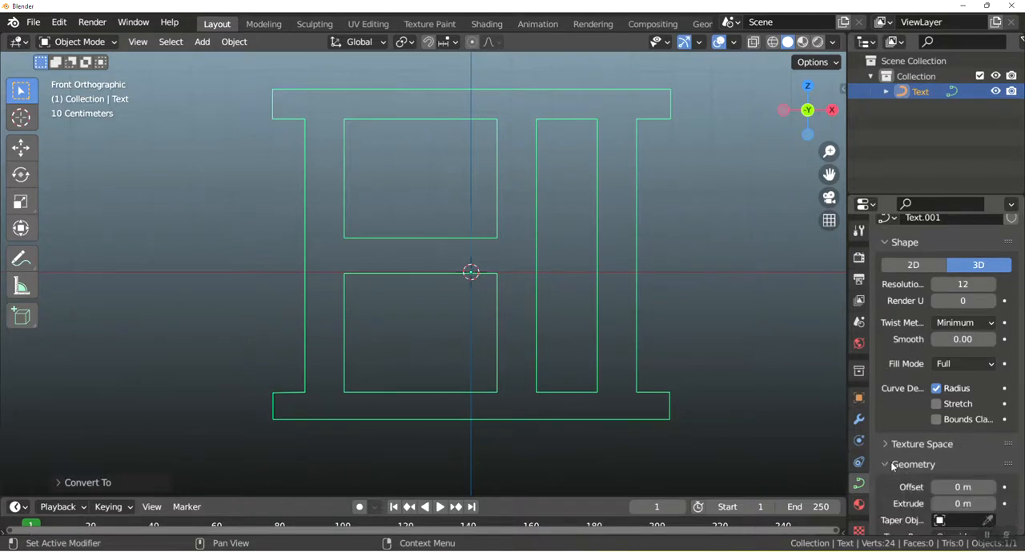
scroll(937, 413, "down", 6)
left_click(964, 408)
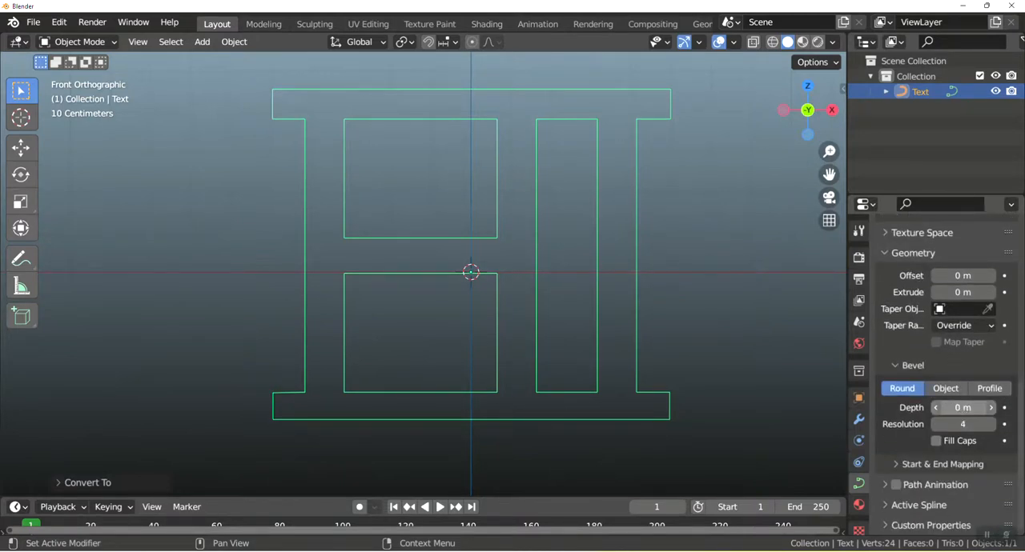
type("0.01")
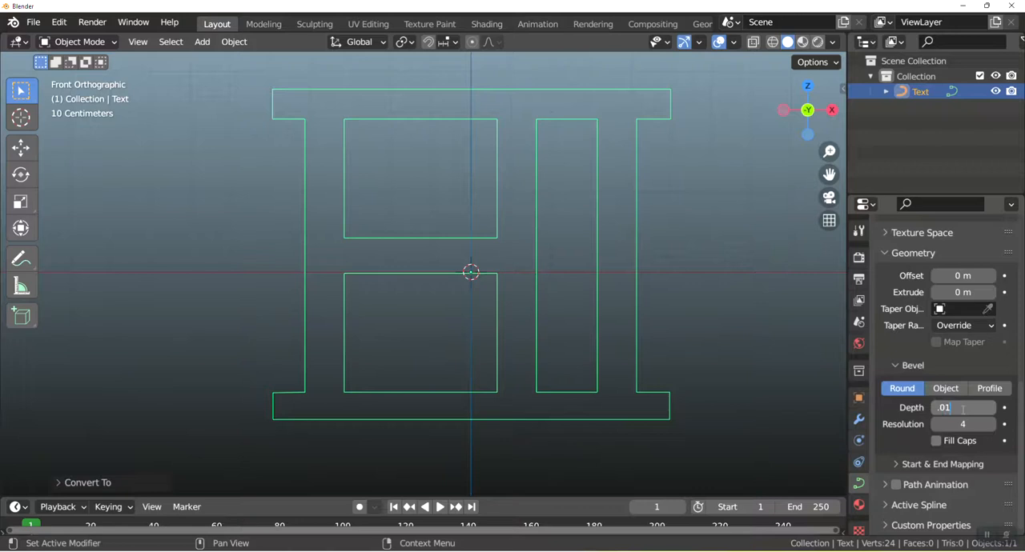
key("Return")
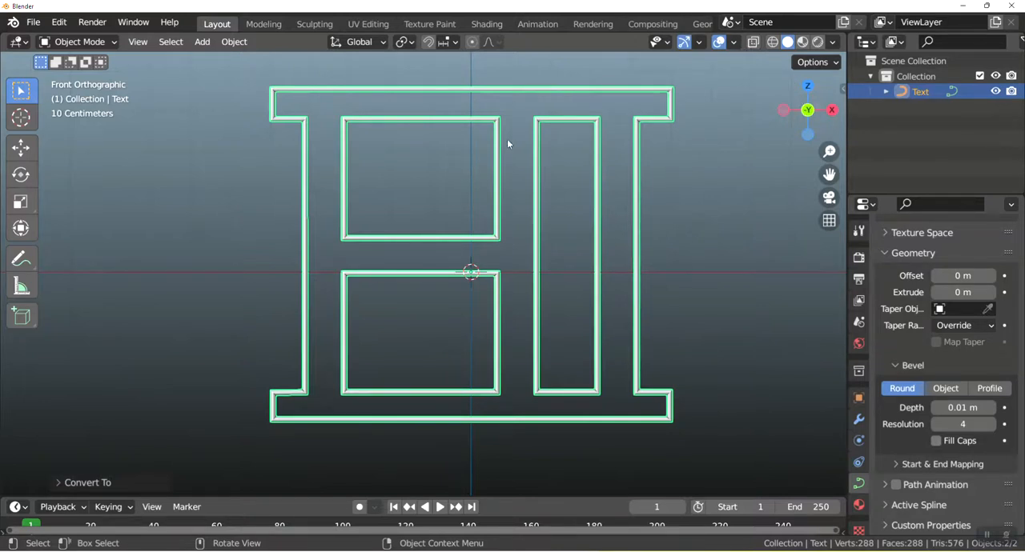
Switch to the Shading workspace, frame the text from the front, and turn off the Outline Selected overlay.
left_click(486, 24)
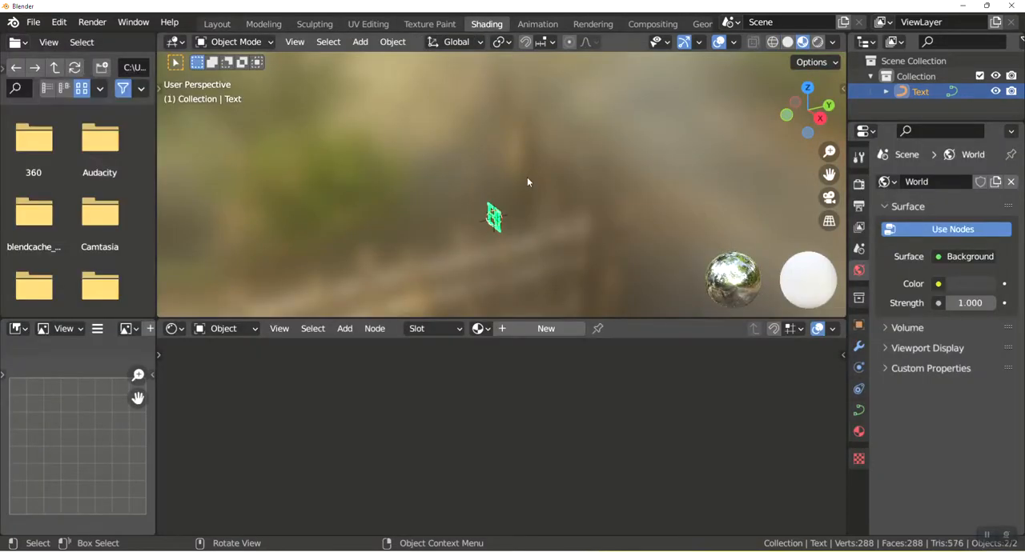
key("KP_1")
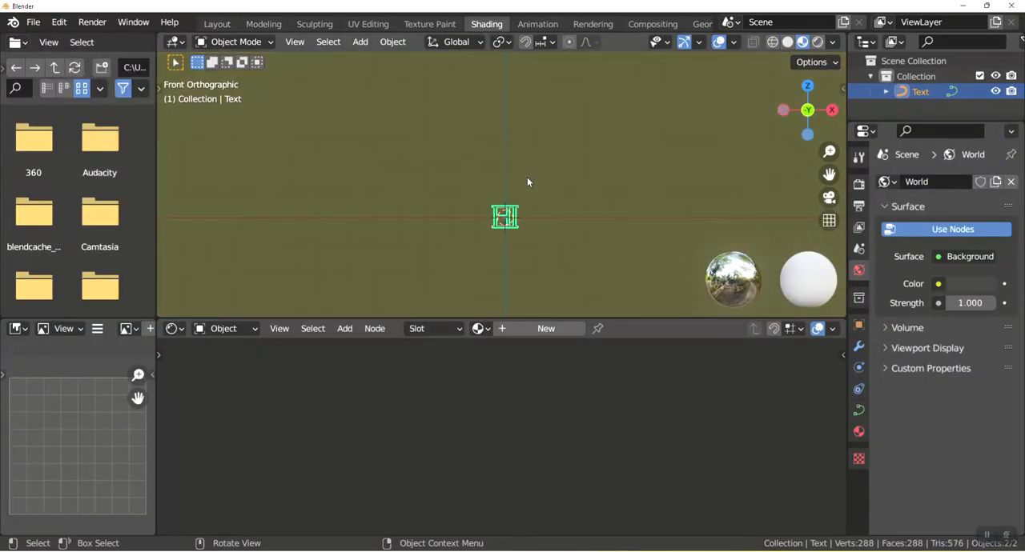
key("KP_Decimal")
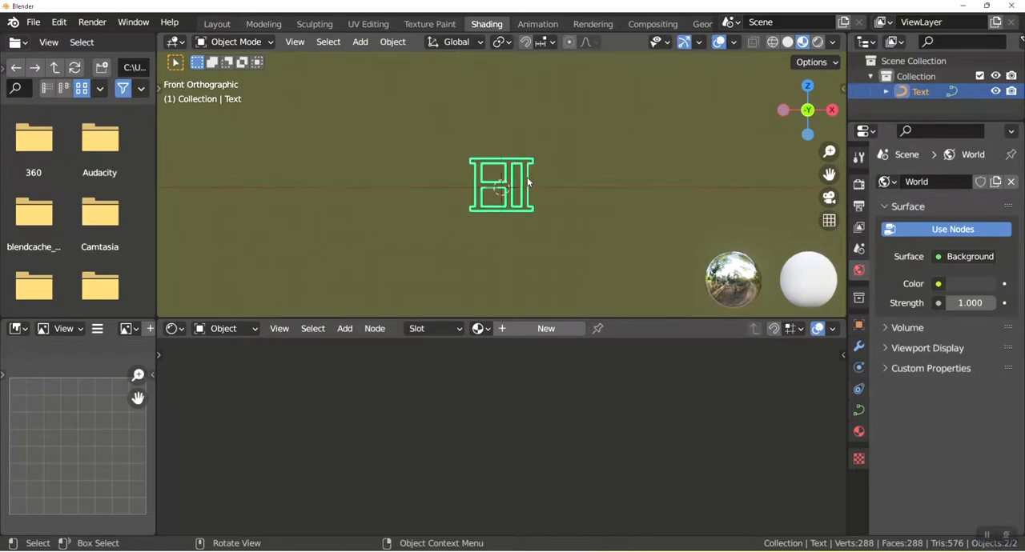
scroll(556, 184, "up", 1)
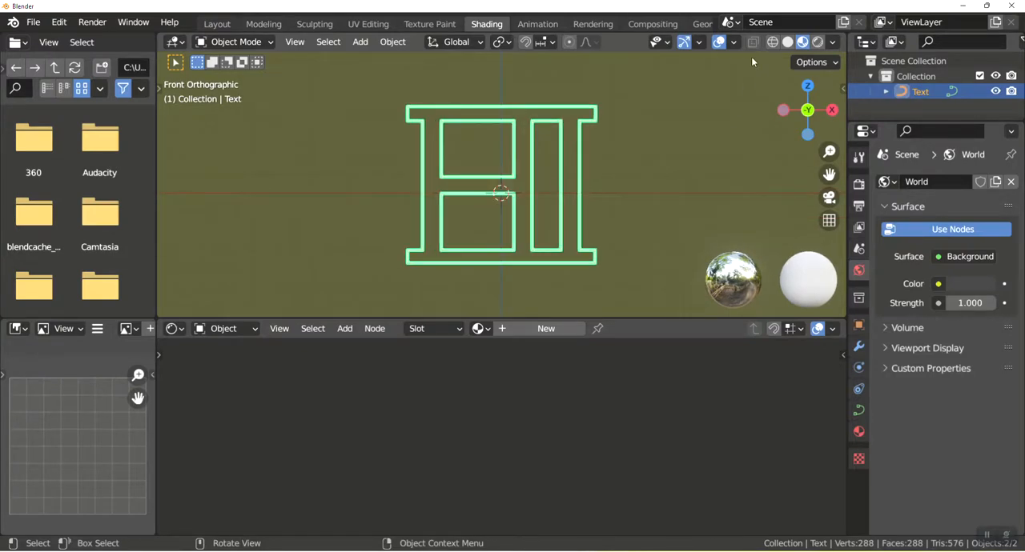
left_click(734, 43)
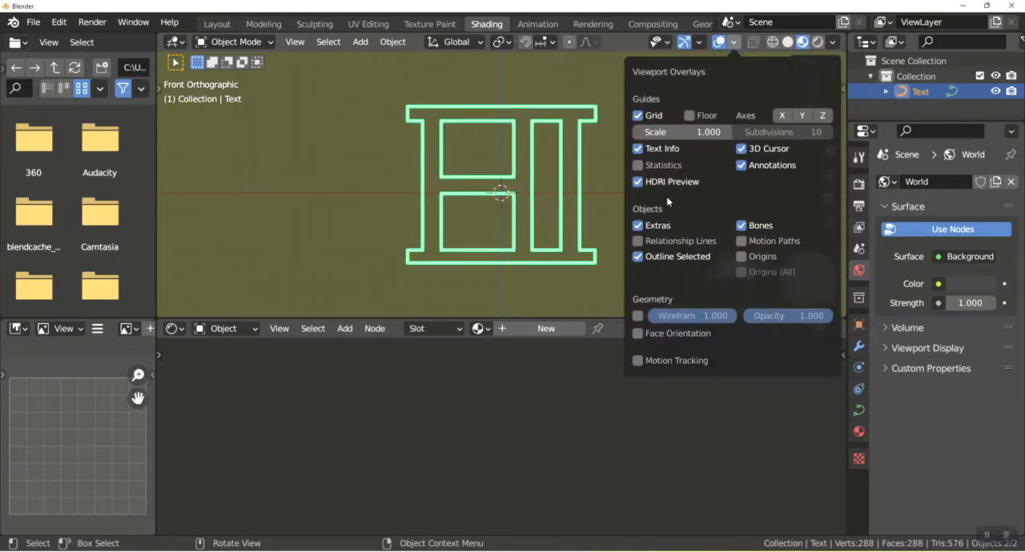
left_click(638, 256)
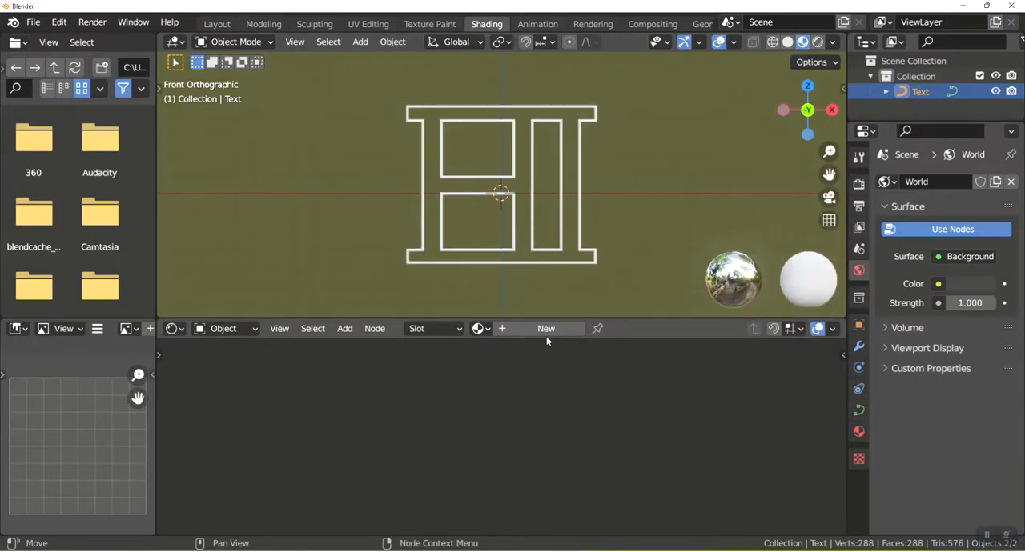
Create a new node-based material for the text curve.
left_click(547, 332)
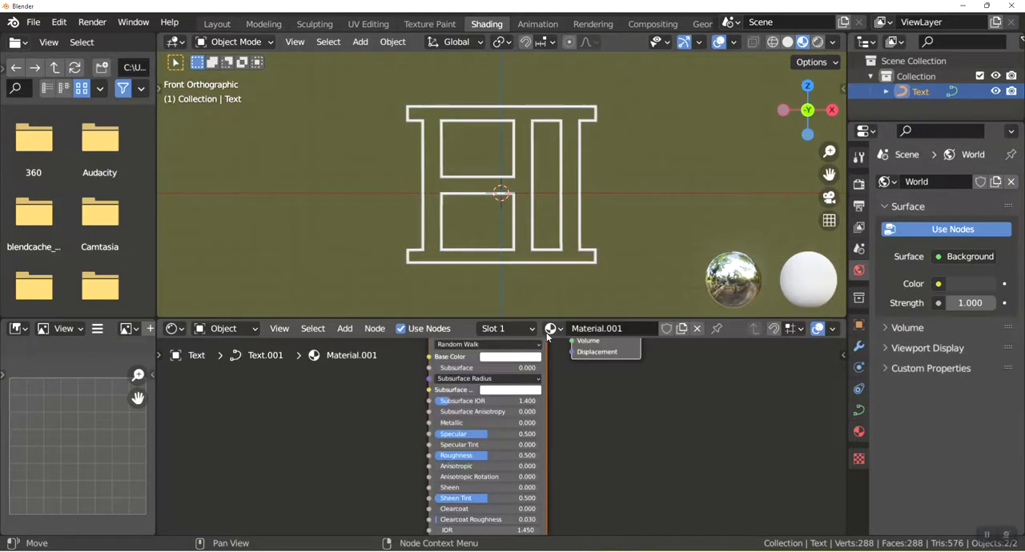
left_click(509, 391)
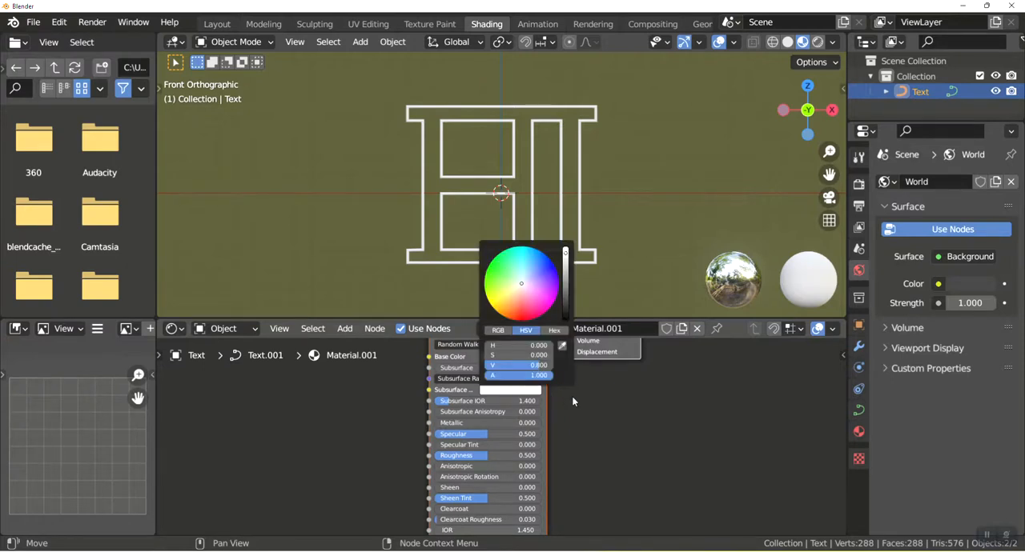
left_click(522, 369)
left_click(617, 441)
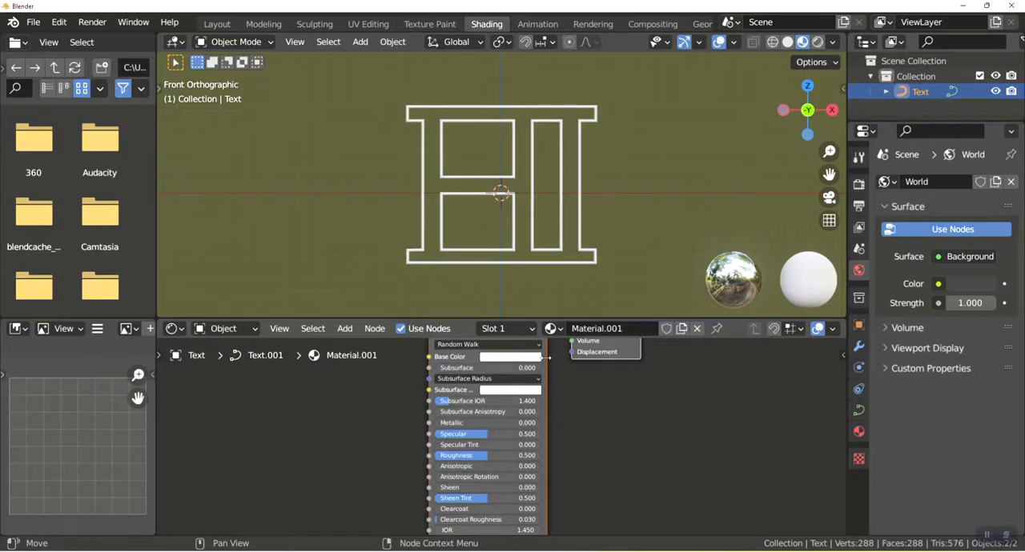
key("x")
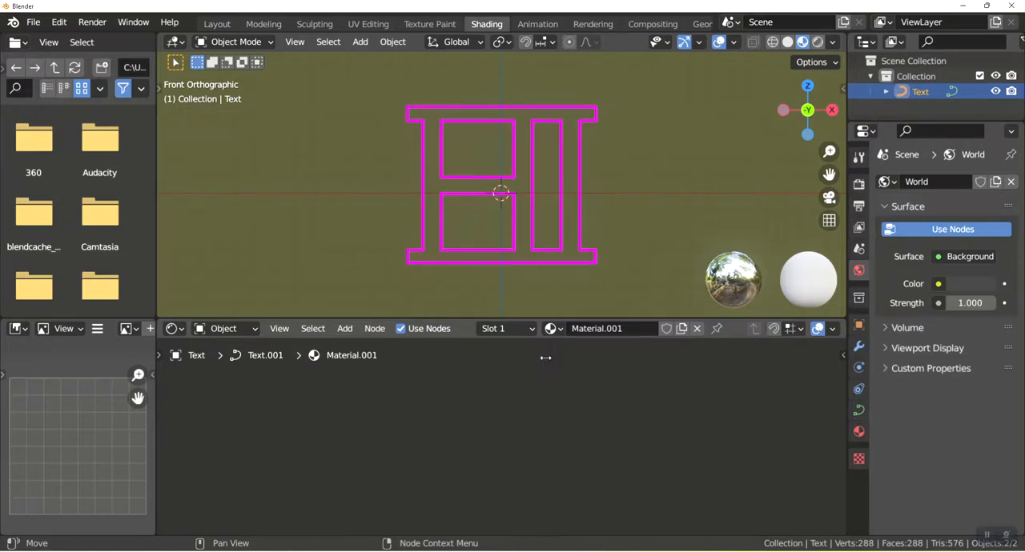
key("ctrl+z")
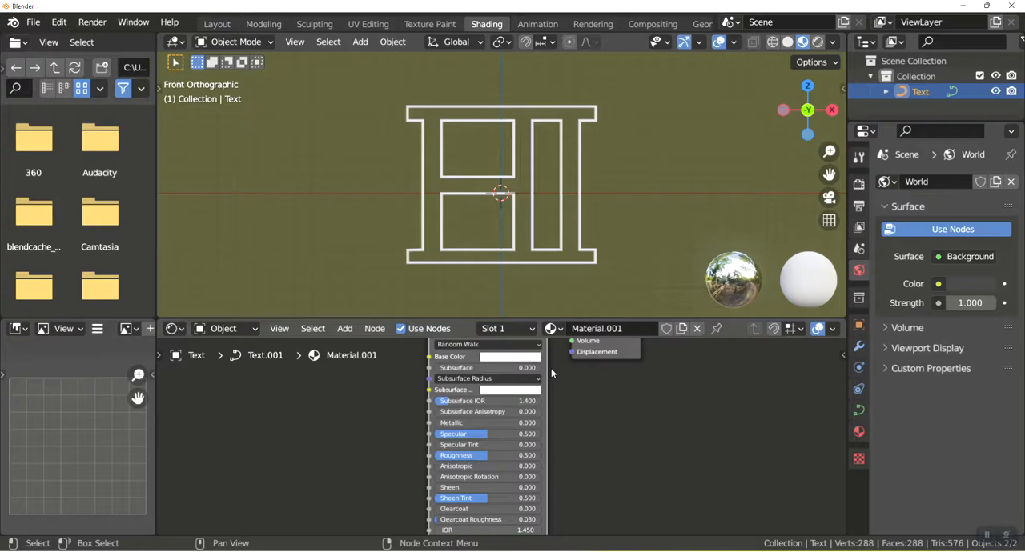
Delete the default Principled BSDF shader node, keeping the Material Output node.
key("x")
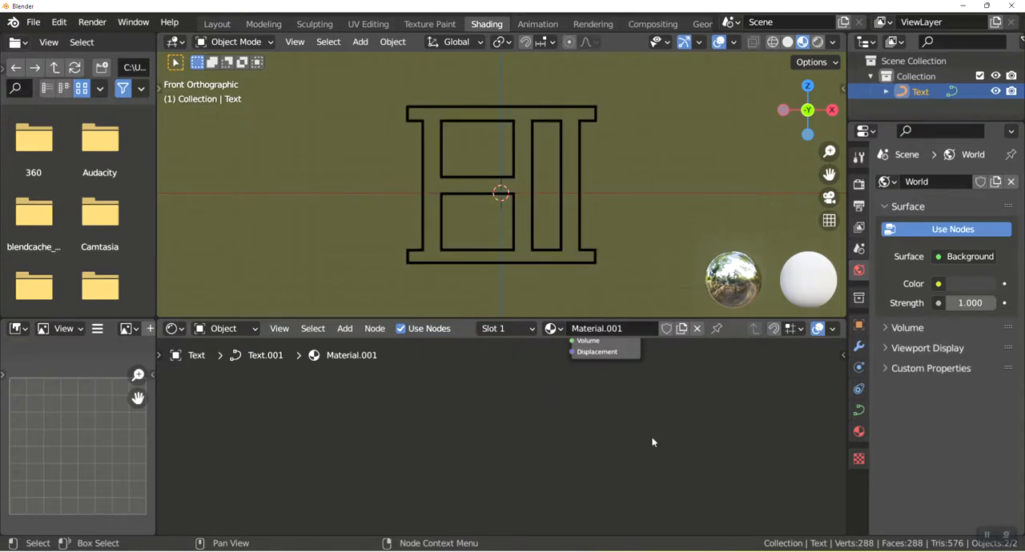
Add an Emission shader node before the Material Output and place a duplicate of it directly below.
middle_click_drag(567, 421, 667, 478)
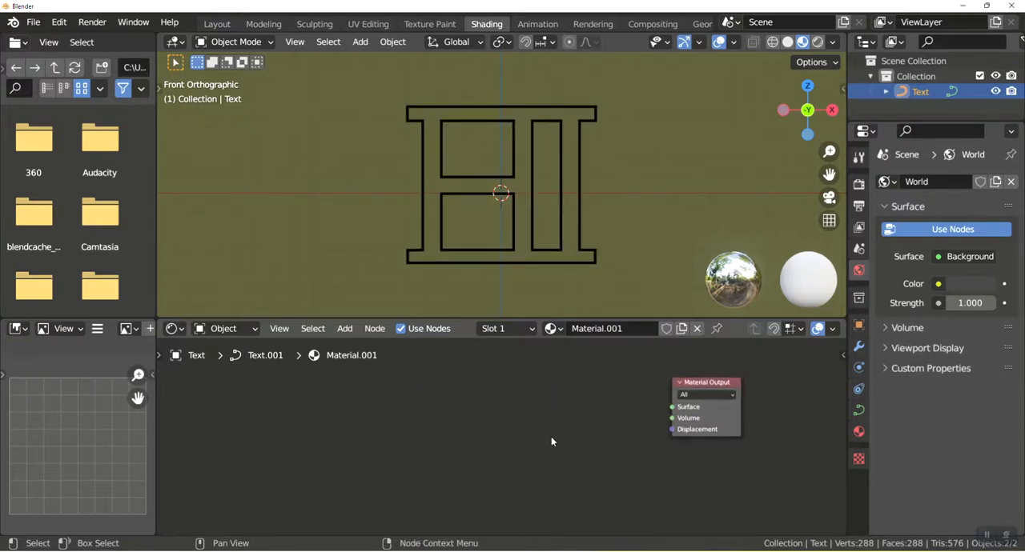
key("shift+a")
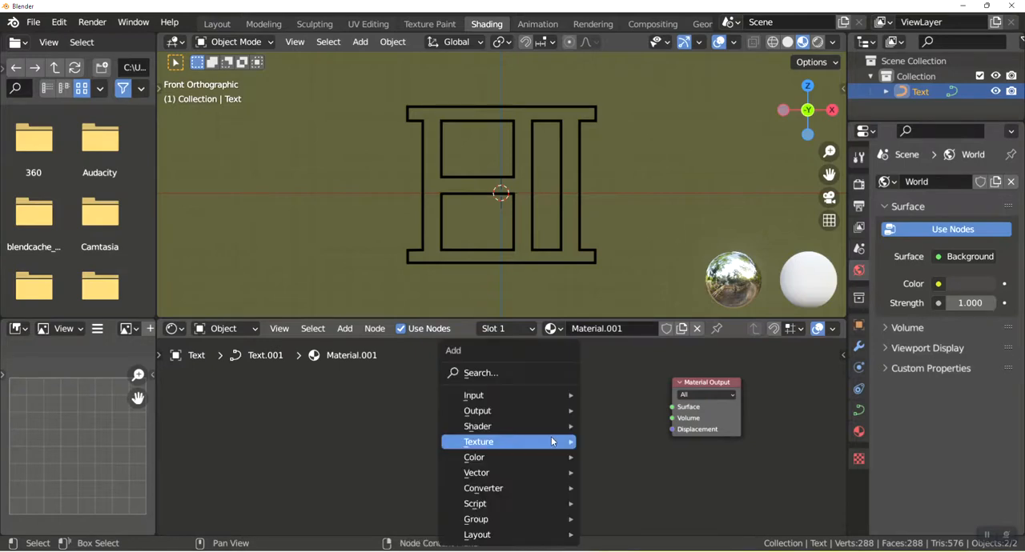
left_click(533, 374)
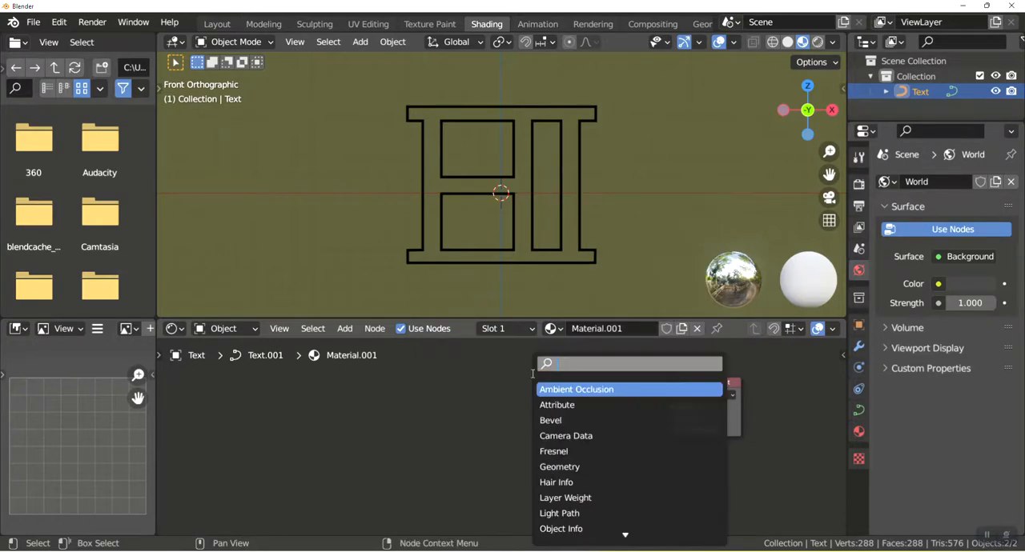
type("EMM")
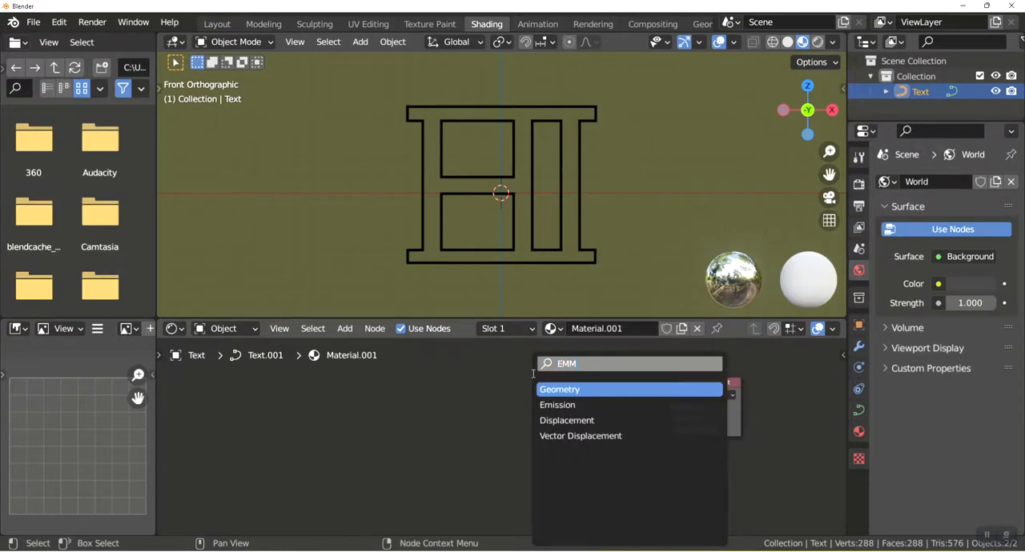
key("Return")
left_click(579, 401)
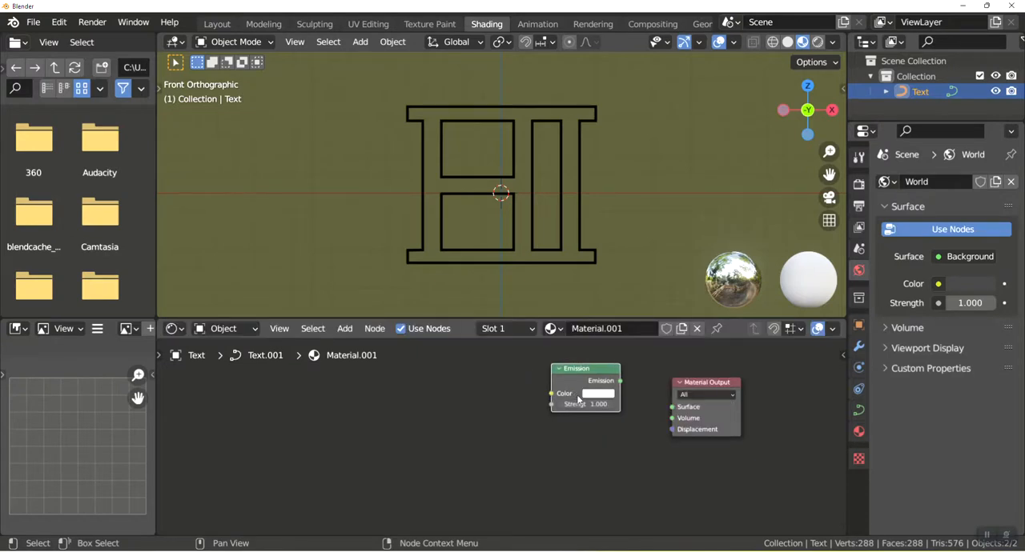
key("shift+d")
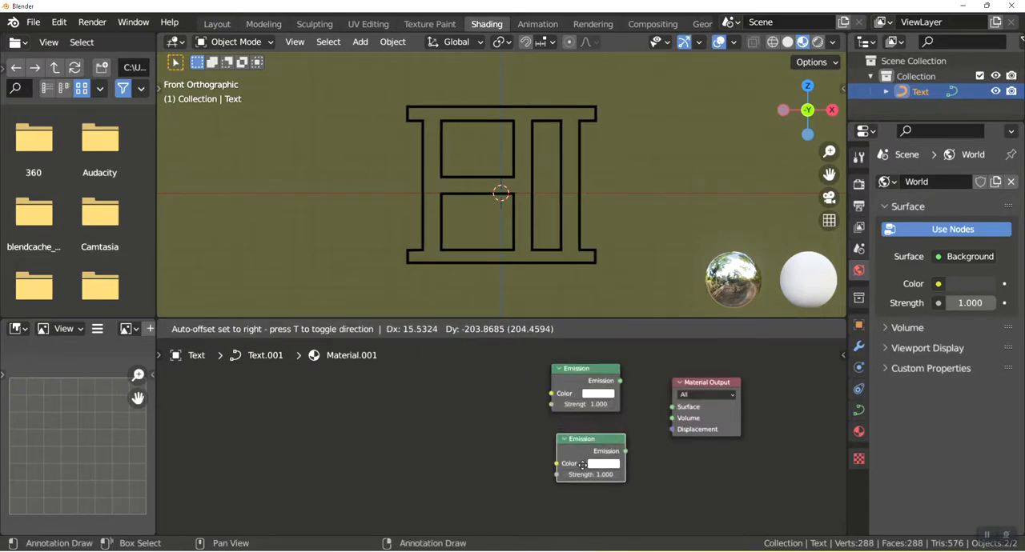
left_click(575, 464)
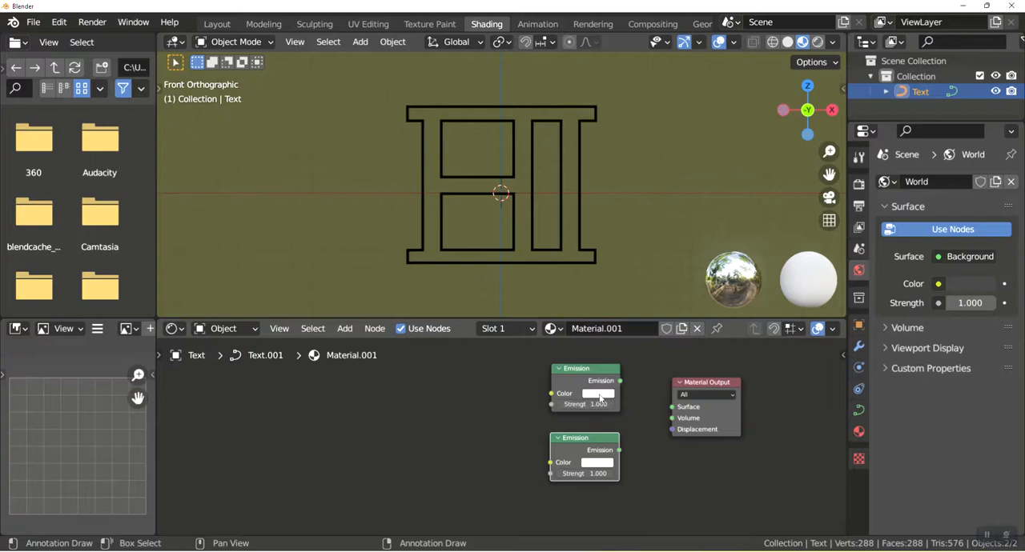
Set the upper Emission node's color to green and the lower one's color to yellow.
left_click(599, 397)
left_click(595, 264)
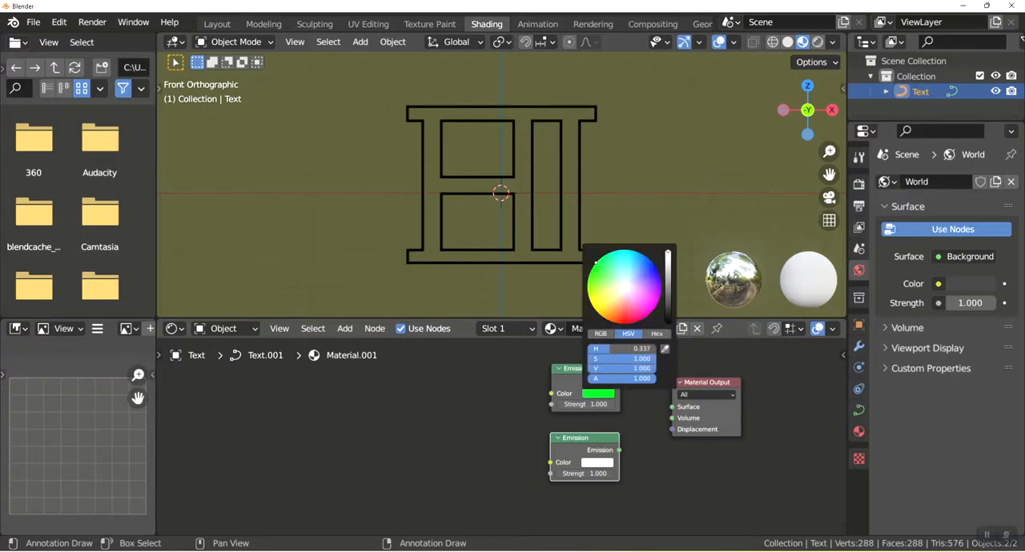
left_click(598, 463)
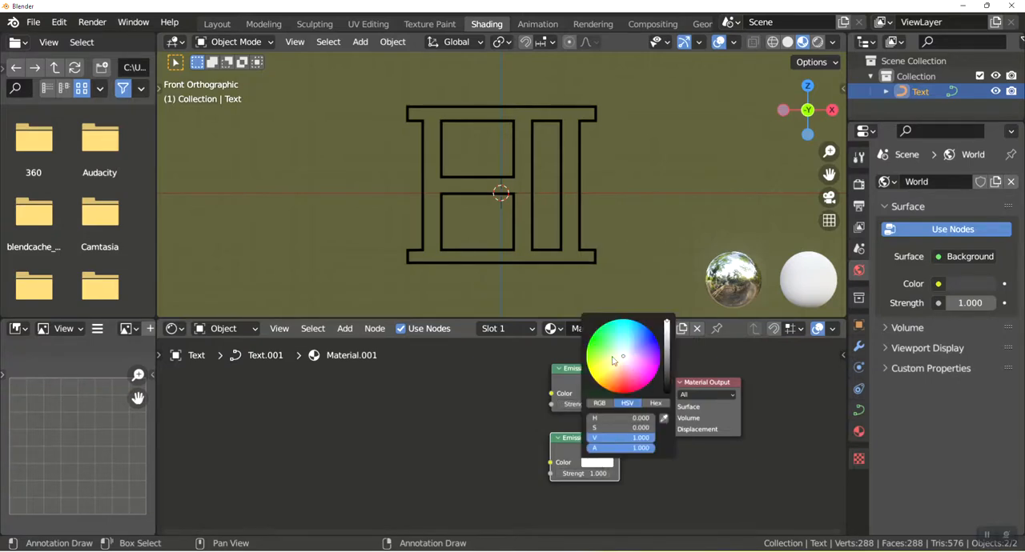
left_click_drag(622, 358, 595, 380)
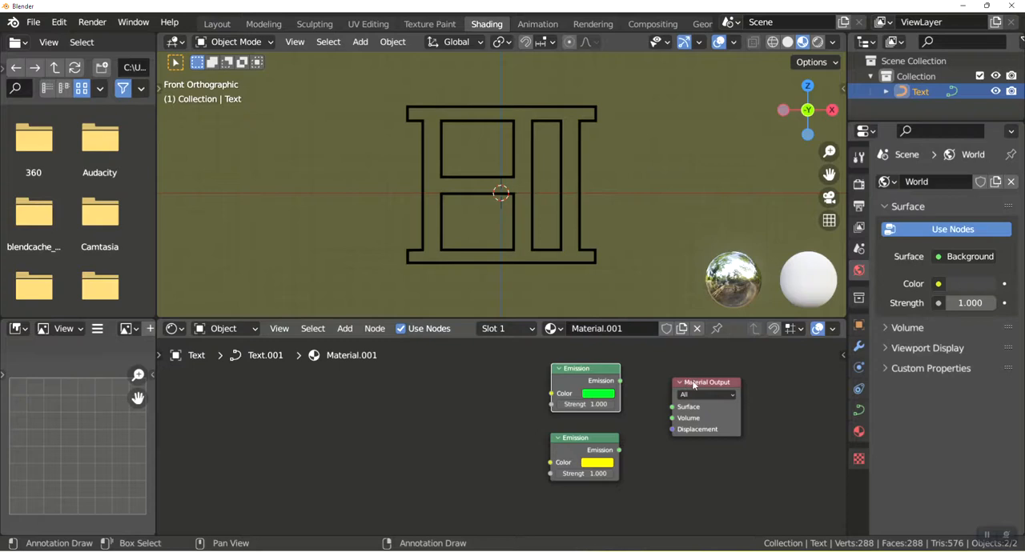
Move the Material Output node farther from the Emission nodes to make room for another node.
left_click_drag(695, 384, 761, 386)
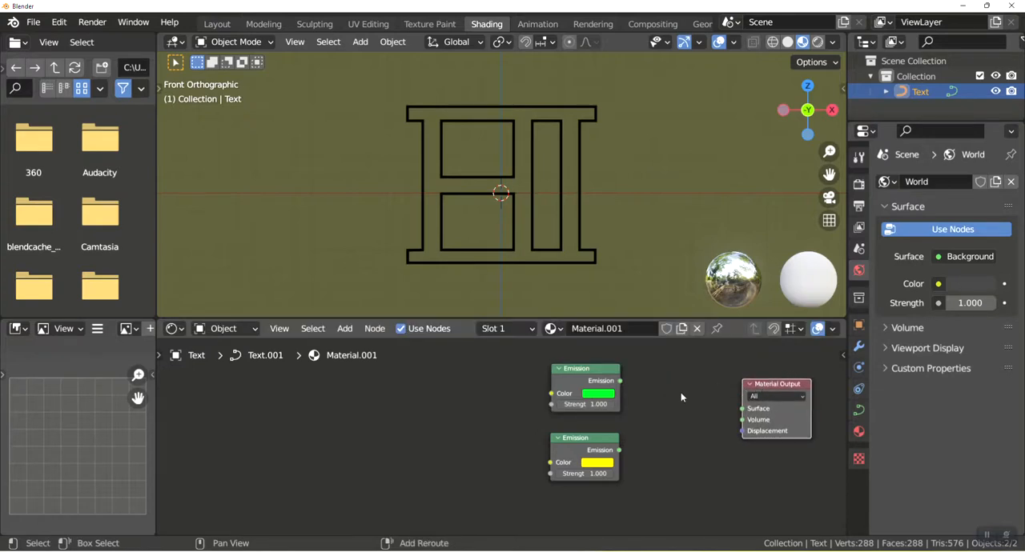
key("shift+s")
mouse_move(679, 396)
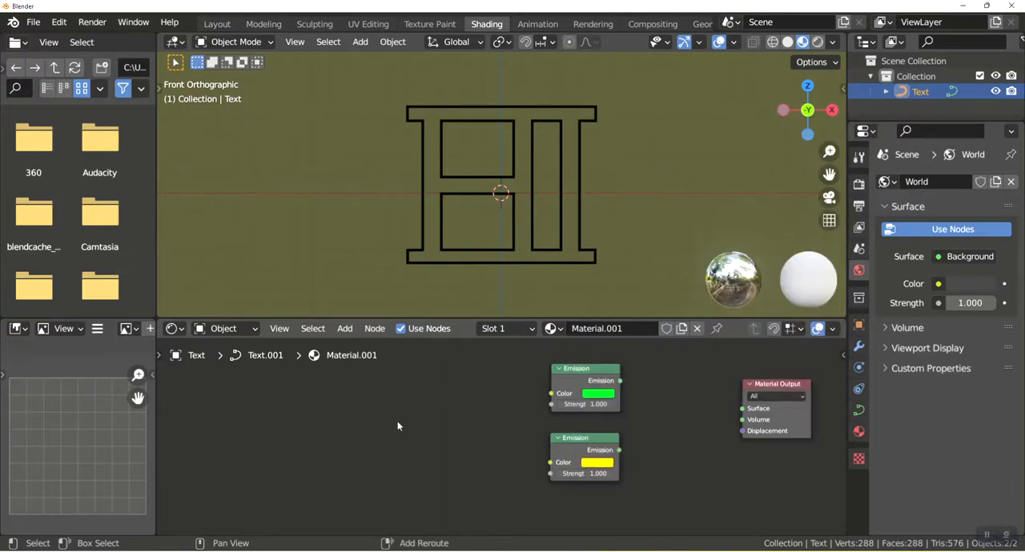
key("shift+s")
mouse_move(398, 422)
Add a Mix Shader node that takes green Emission first and yellow Emission second, and link its output to the Material Output's Surface.
key("shift+a")
left_click(464, 375)
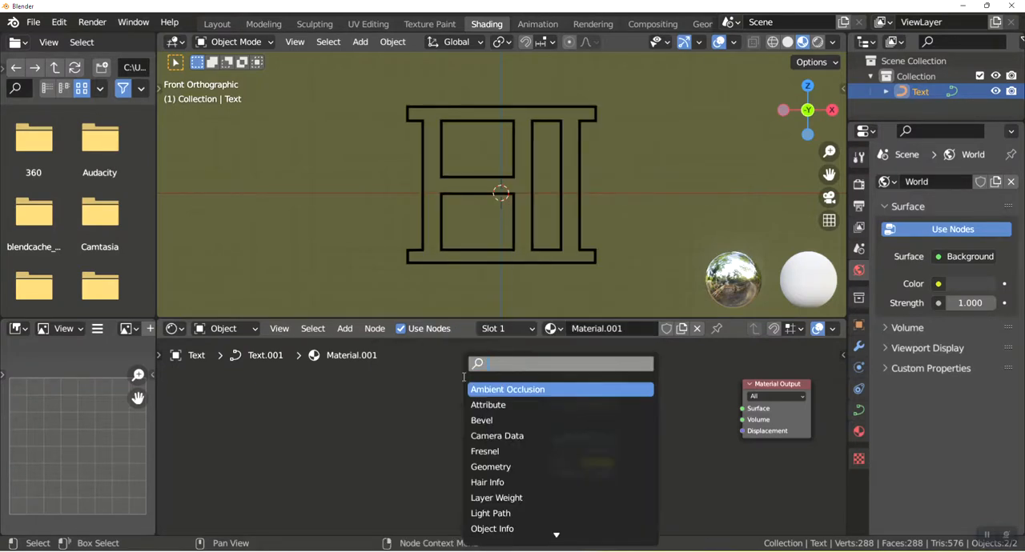
type("mix")
key("Down")
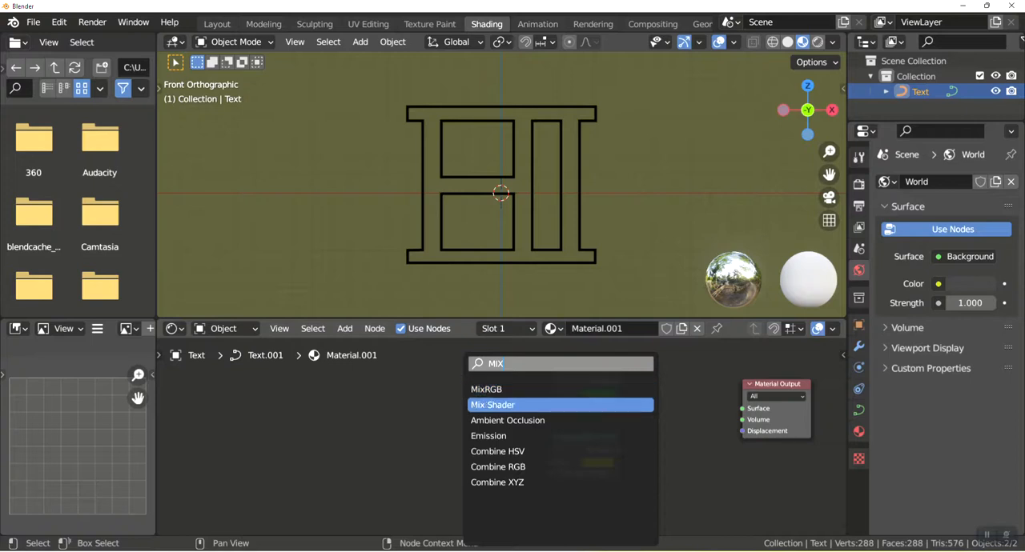
key("Return")
left_click(664, 414)
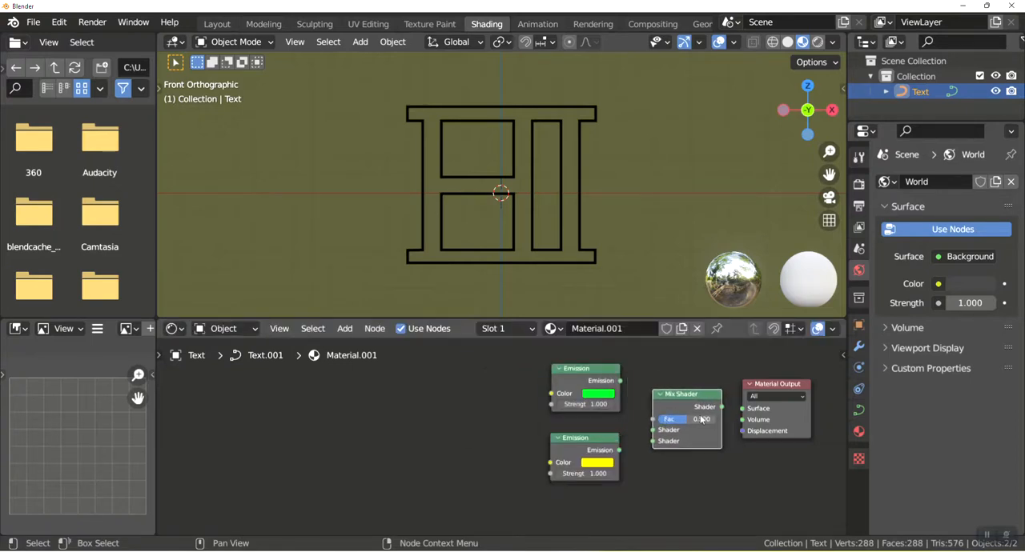
left_click_drag(727, 410, 742, 410)
left_click_drag(621, 382, 654, 442)
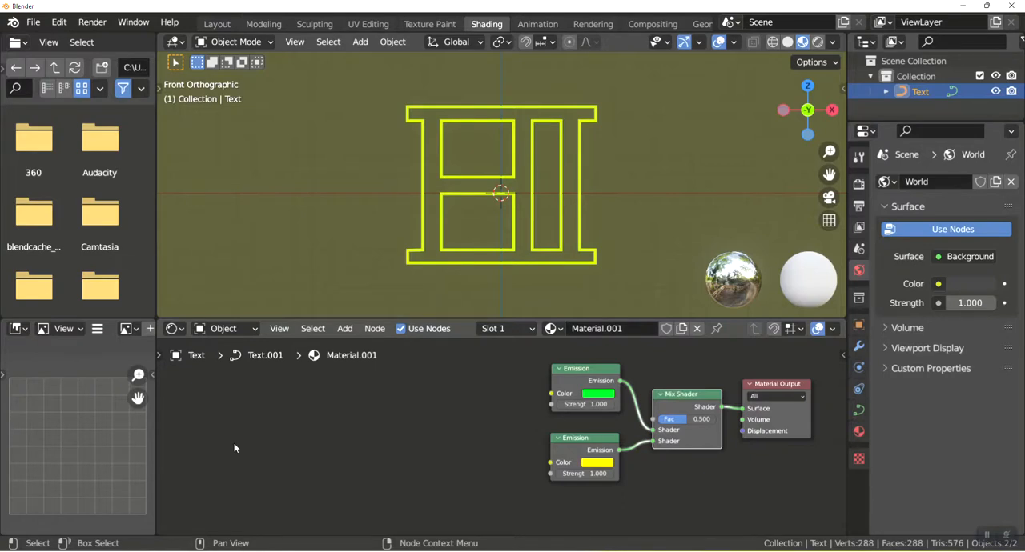
Add a Texture Coordinate node in the empty area well before the Emission nodes.
key("shift+a")
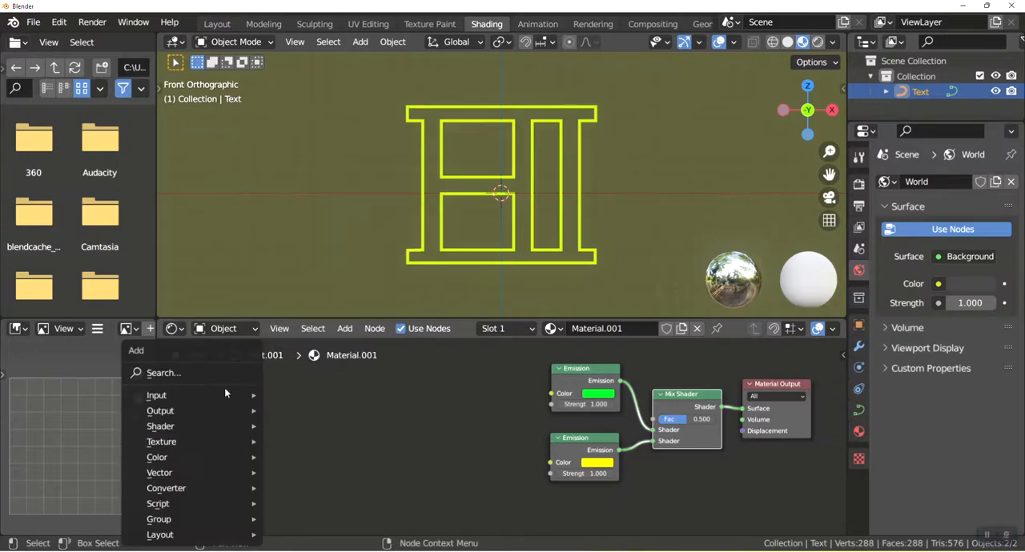
left_click(220, 373)
type("cor")
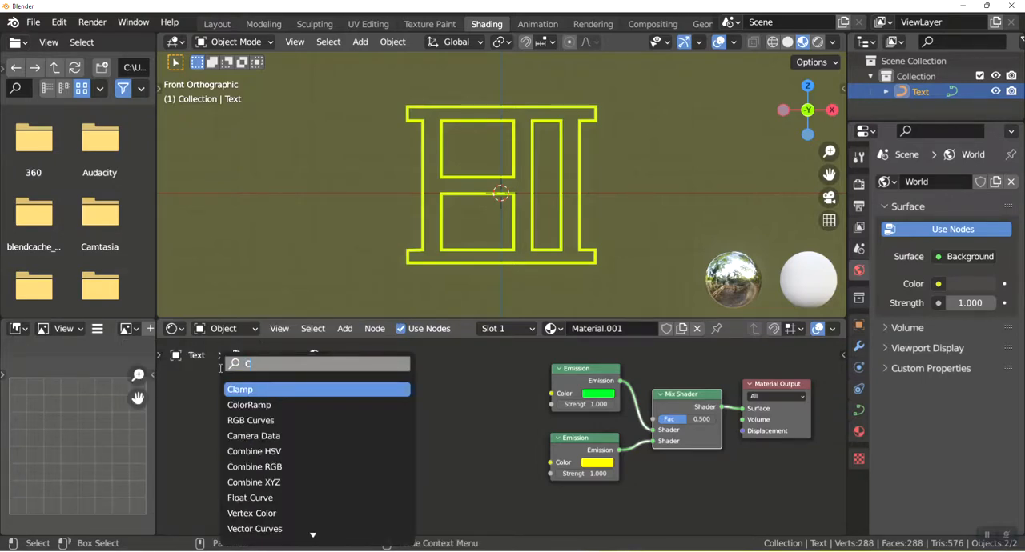
key("BackSpace")
type("p")
key("BackSpace")
type("or")
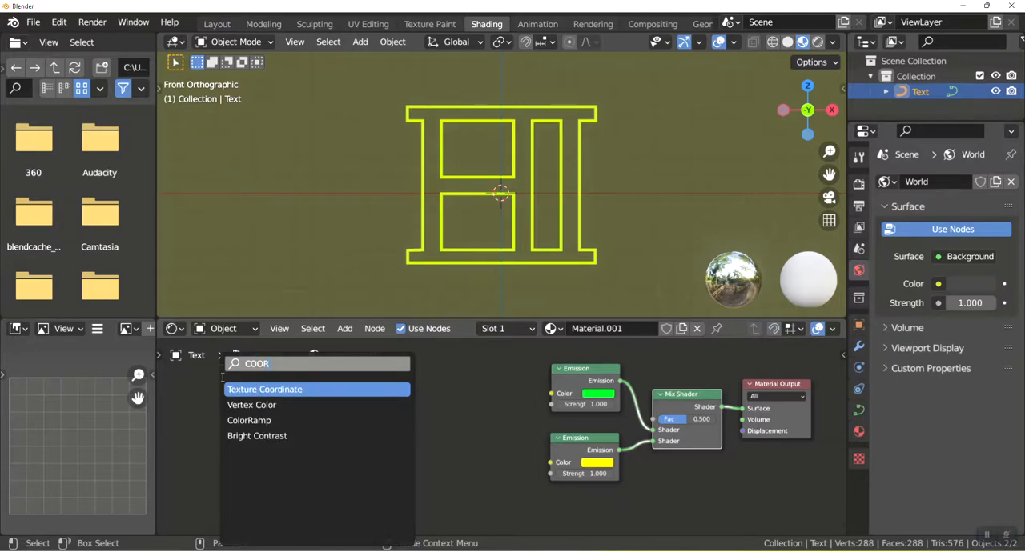
key("Return")
left_click(205, 408)
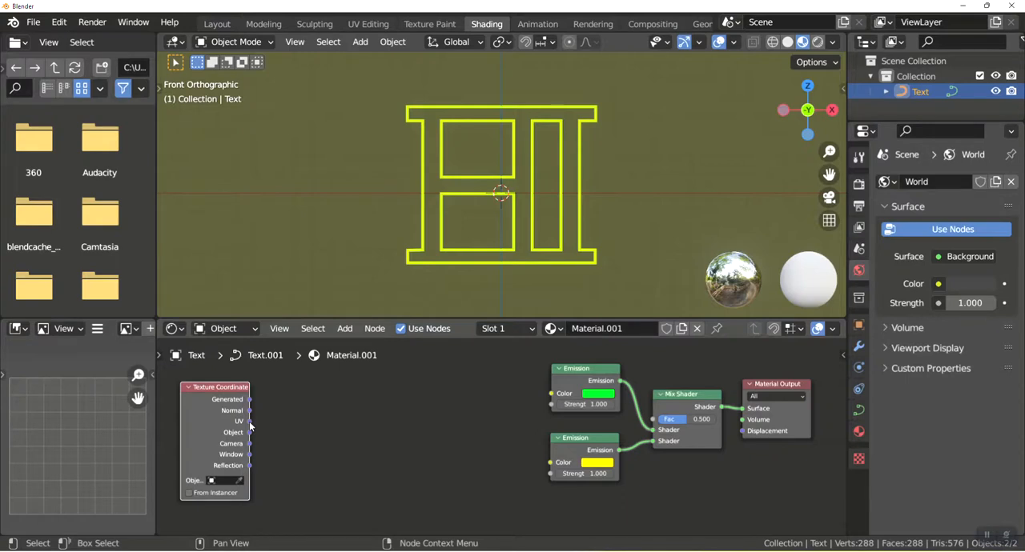
Add a Separate XYZ node beside the Texture Coordinate node and link the UV output to its Vector input.
key("shift+a")
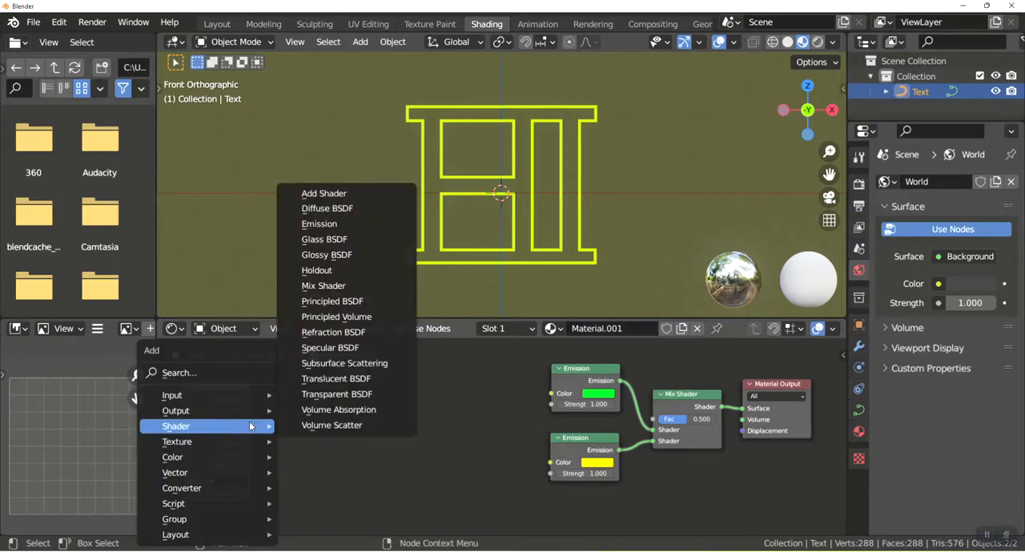
left_click(243, 372)
type("SEPAR")
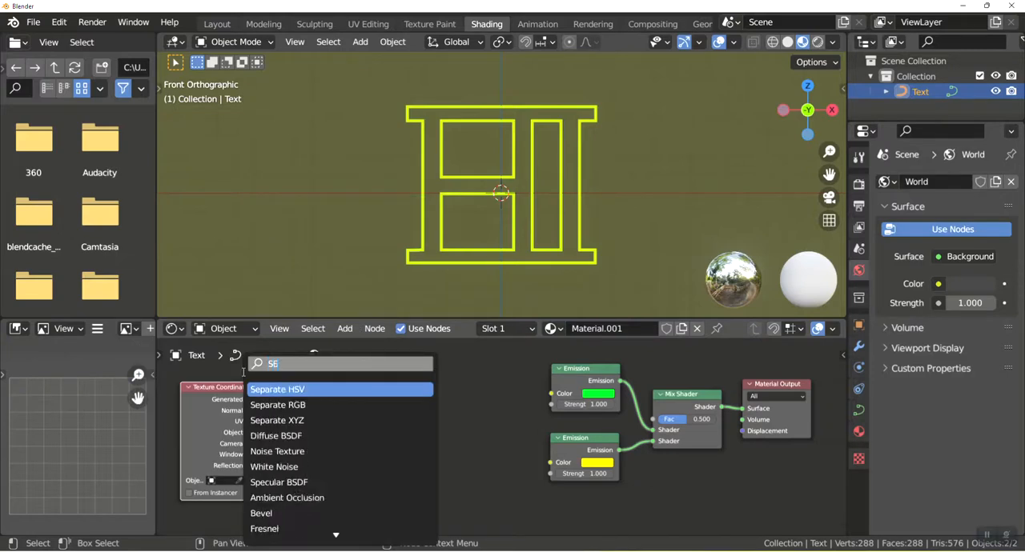
left_click(264, 422)
left_click(297, 433)
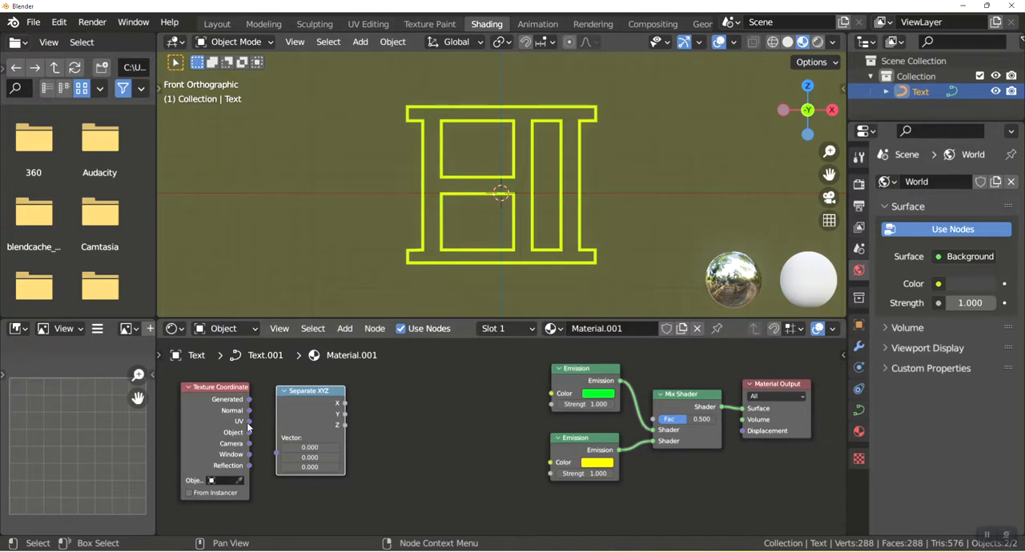
left_click_drag(249, 422, 277, 452)
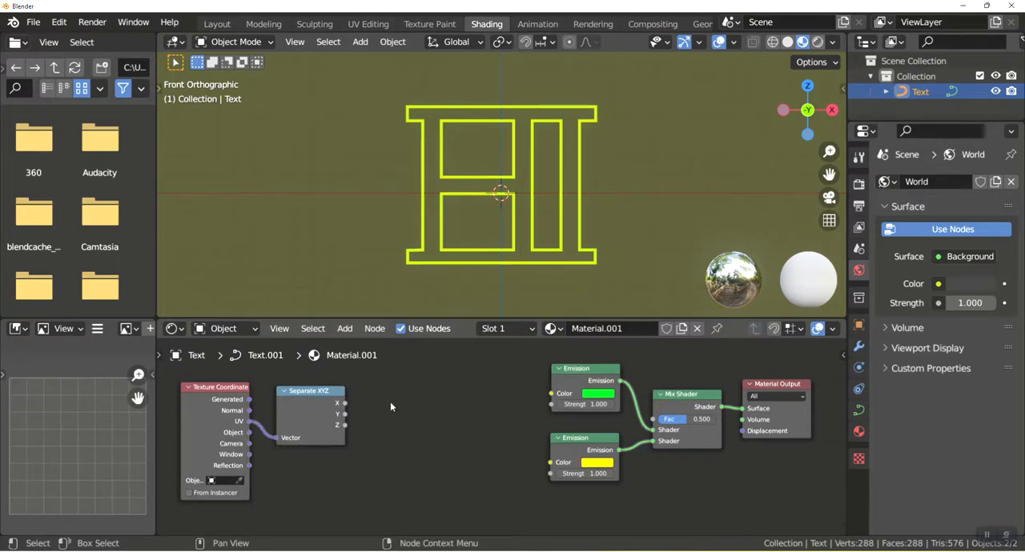
key("shift+a")
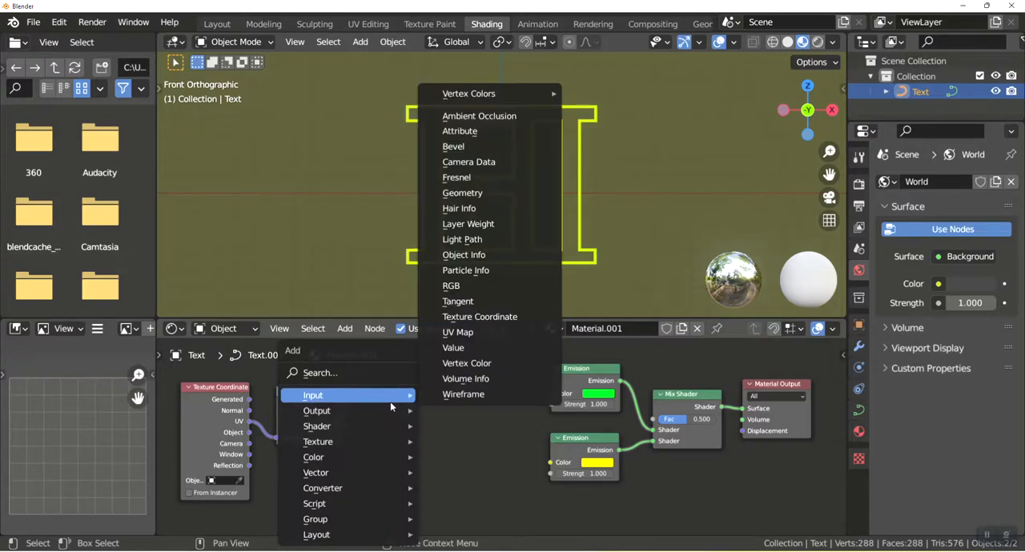
left_click(383, 373)
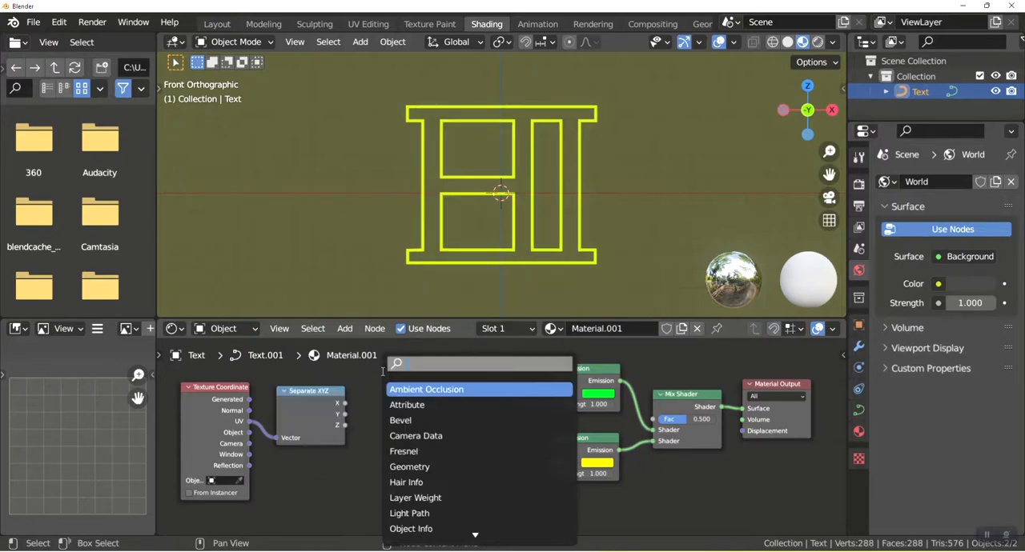
type("mAT")
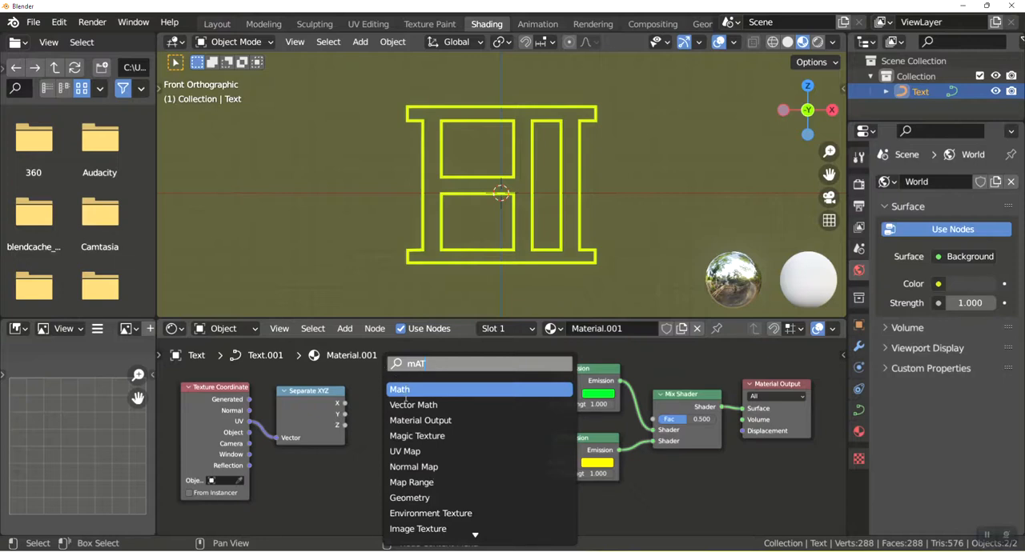
left_click(406, 402)
left_click(406, 411)
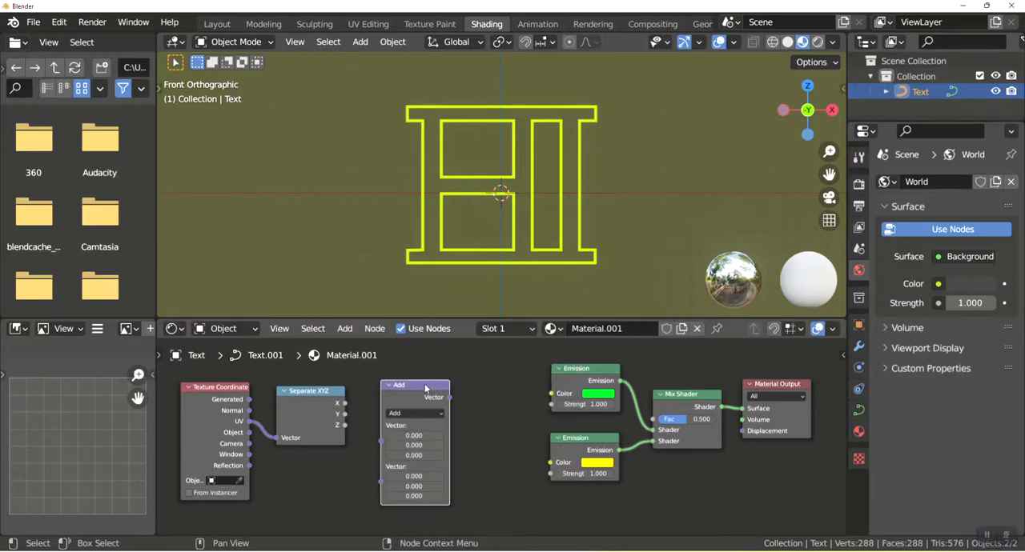
key("Delete")
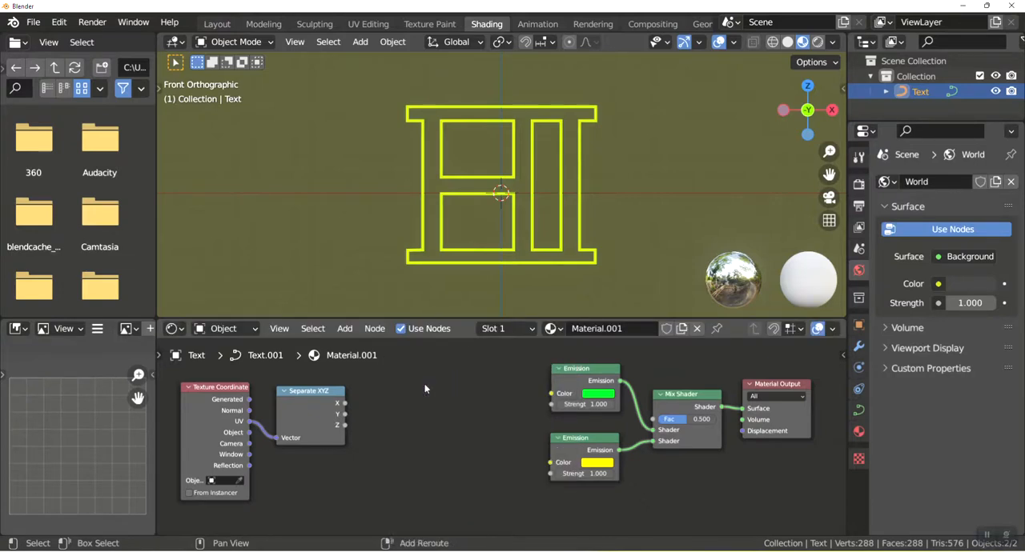
Add a Math node between the Separate XYZ node and the Emission nodes.
key("shift+a")
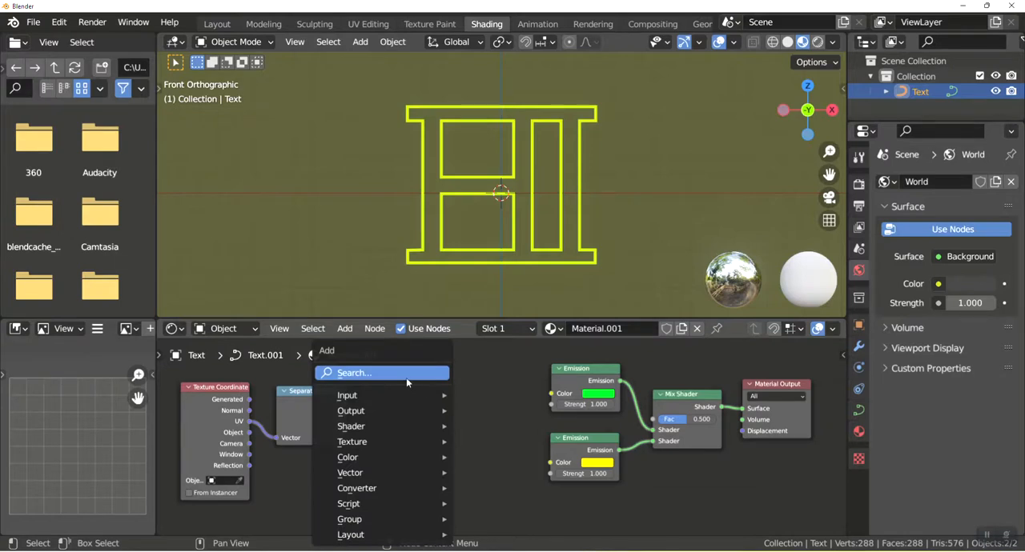
left_click(406, 373)
type("MATH")
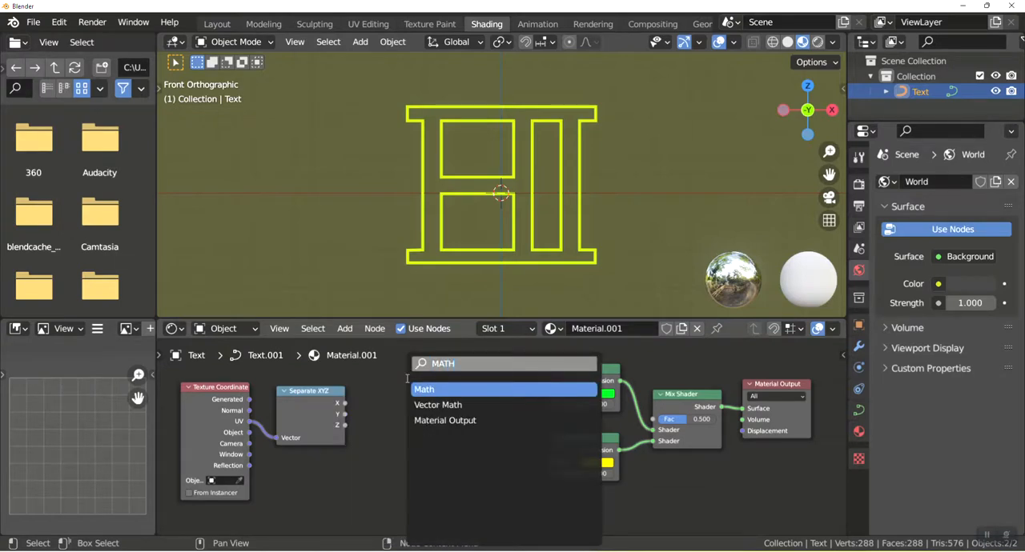
left_click(451, 390)
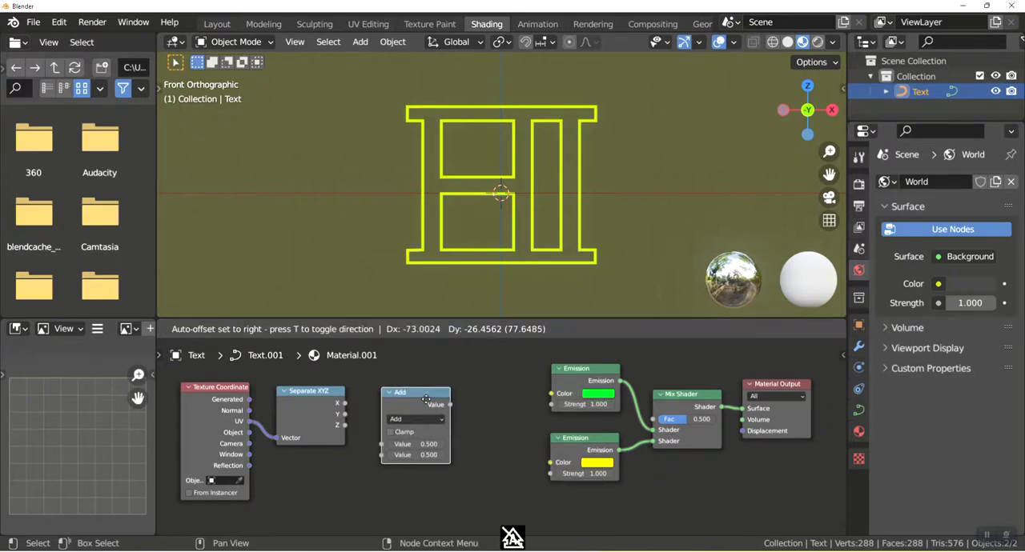
left_click(427, 401)
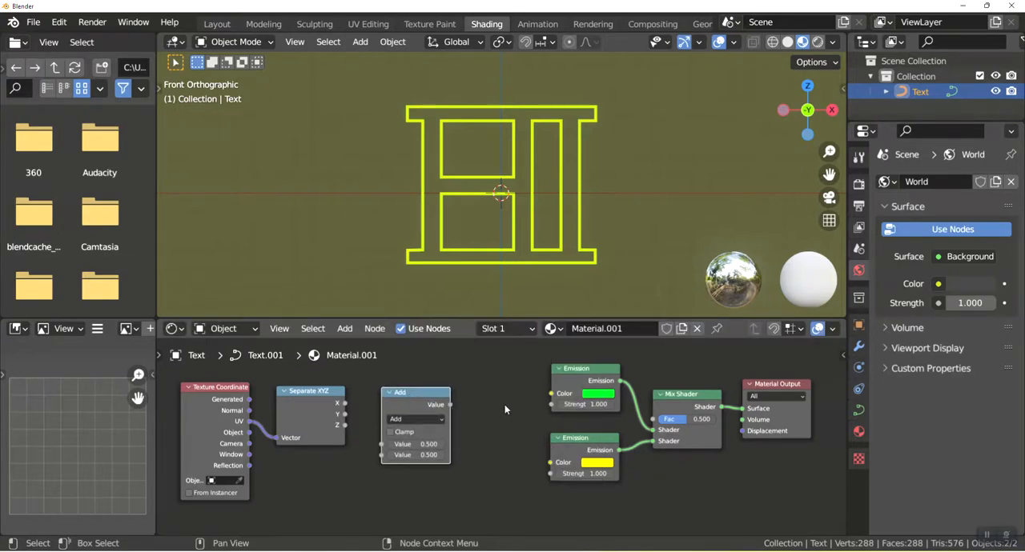
Label the Math node Controller in its node properties.
key("n")
left_click(778, 421)
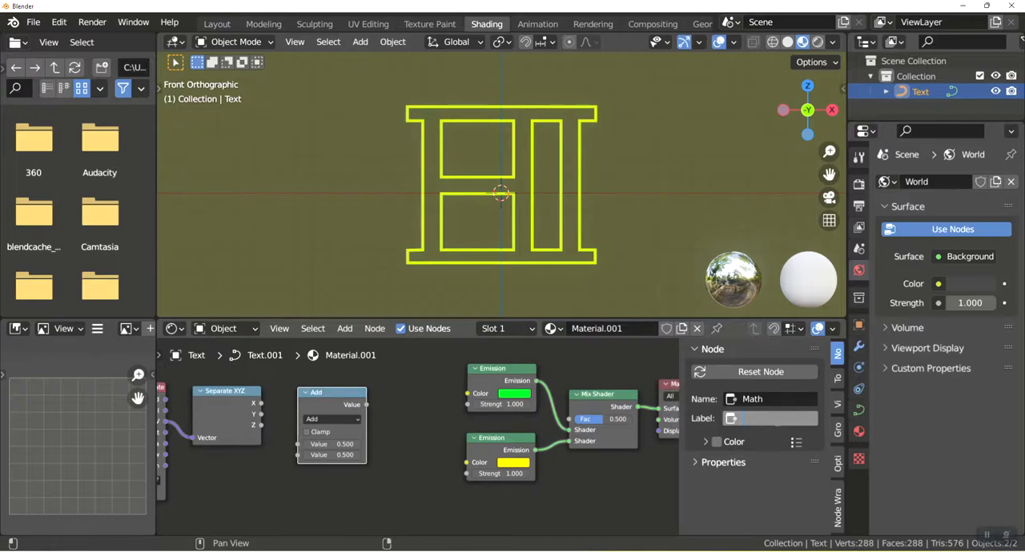
type("Controller")
key("Return")
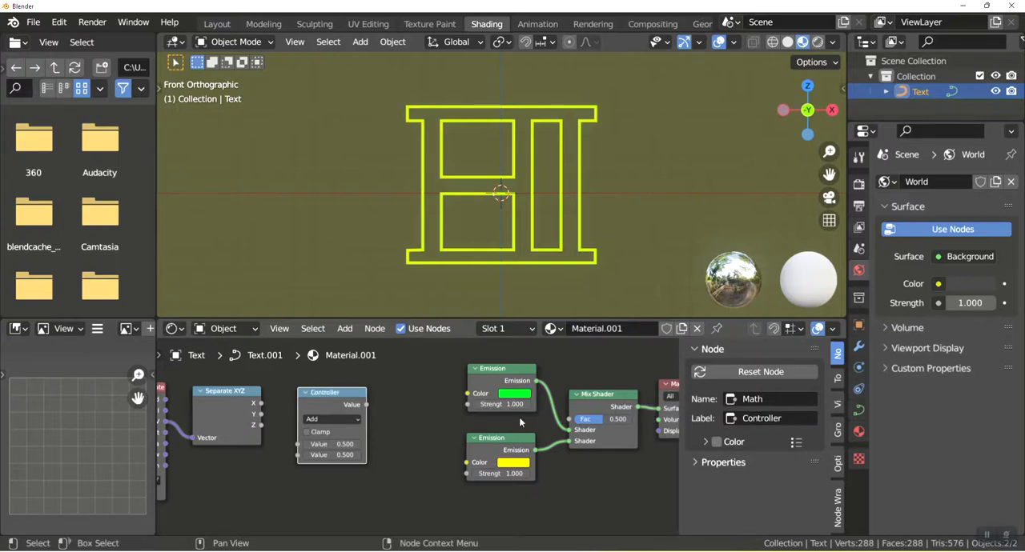
Link the Separate XYZ node's X output to the Controller's first Value input and widen the gap between the Controller and Emission nodes.
left_click_drag(261, 404, 299, 445)
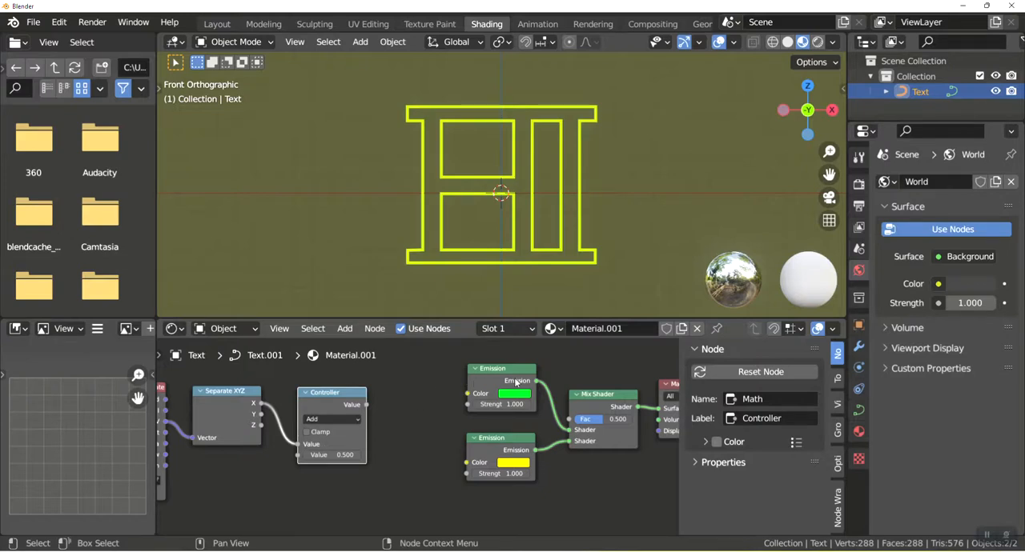
key("Home")
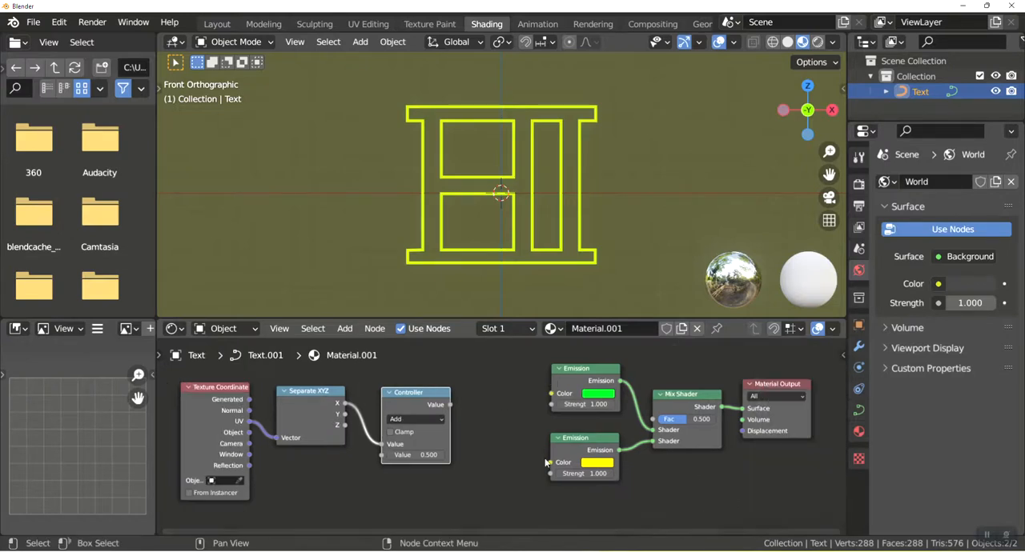
left_click_drag(542, 350, 848, 513)
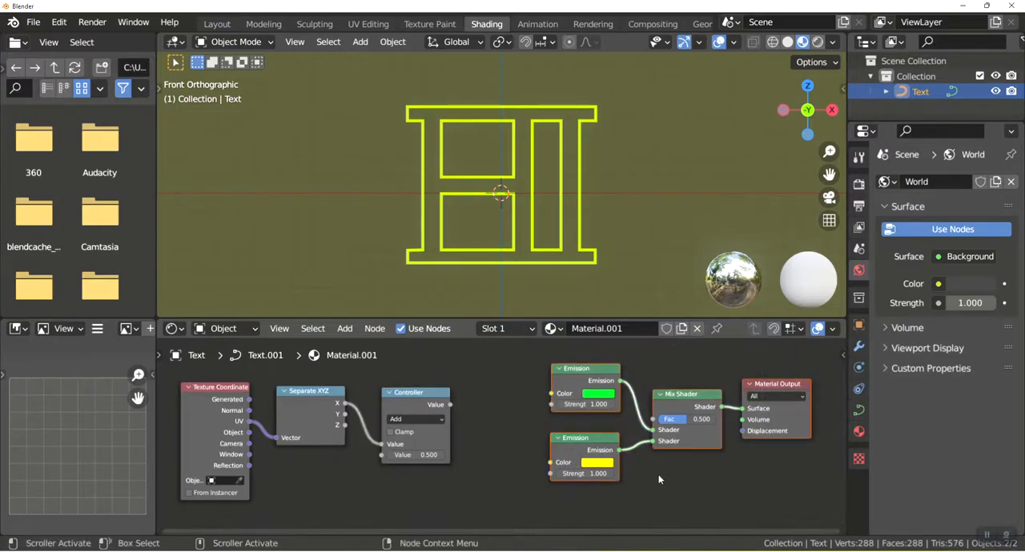
key("g")
left_click(732, 480)
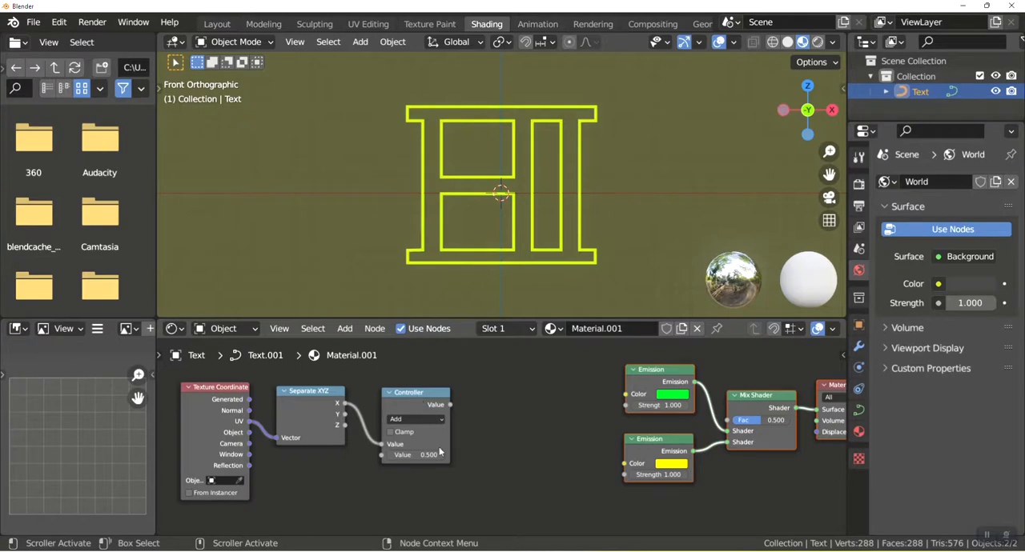
left_click_drag(481, 480, 178, 365)
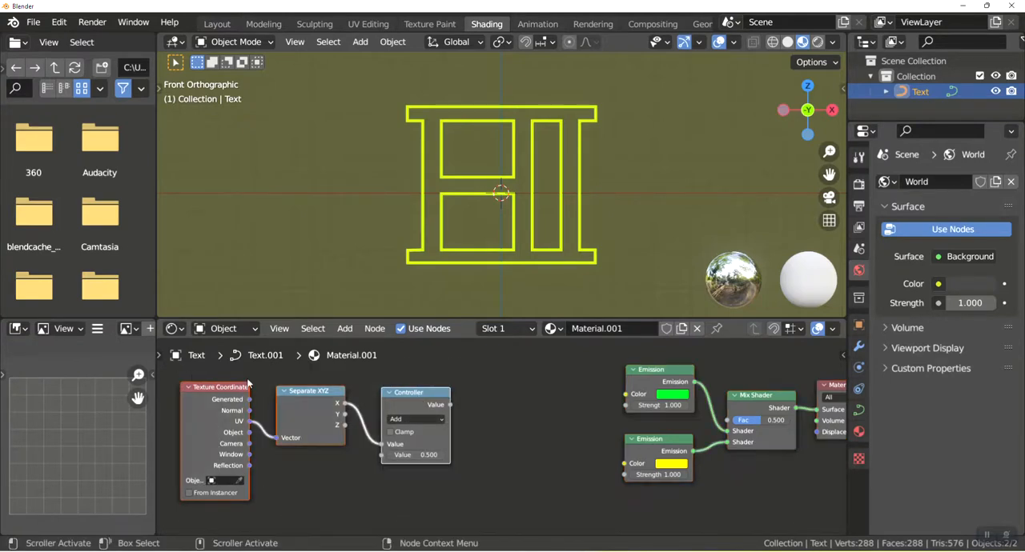
key("g")
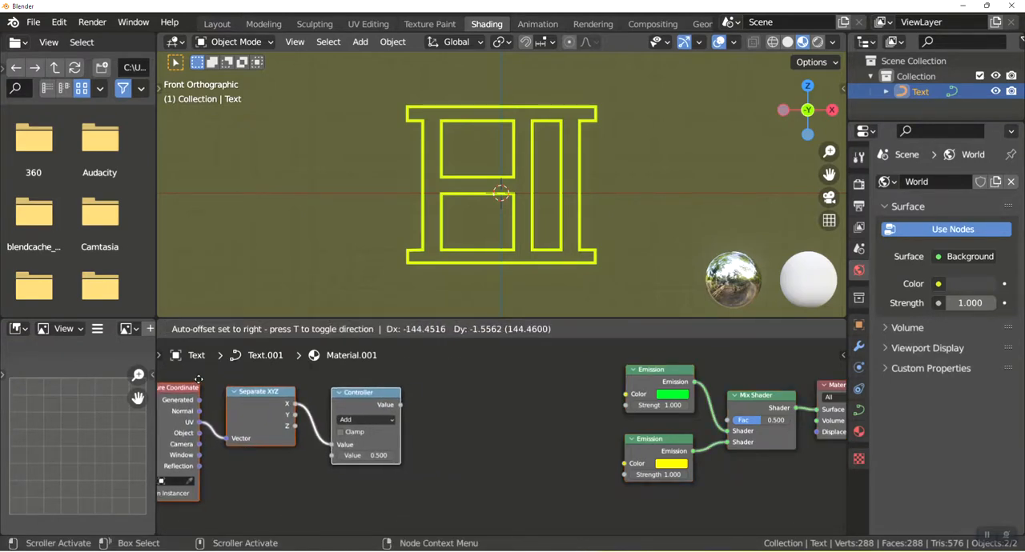
left_click(211, 383)
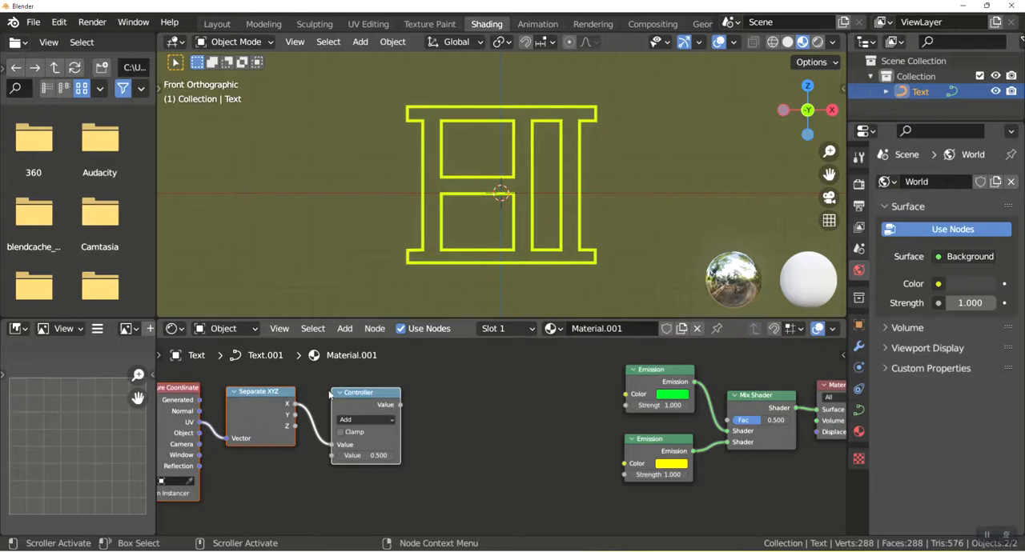
Add a Wave Texture node after the Controller and link the Controller's Value output to its Vector input.
key("shift+a")
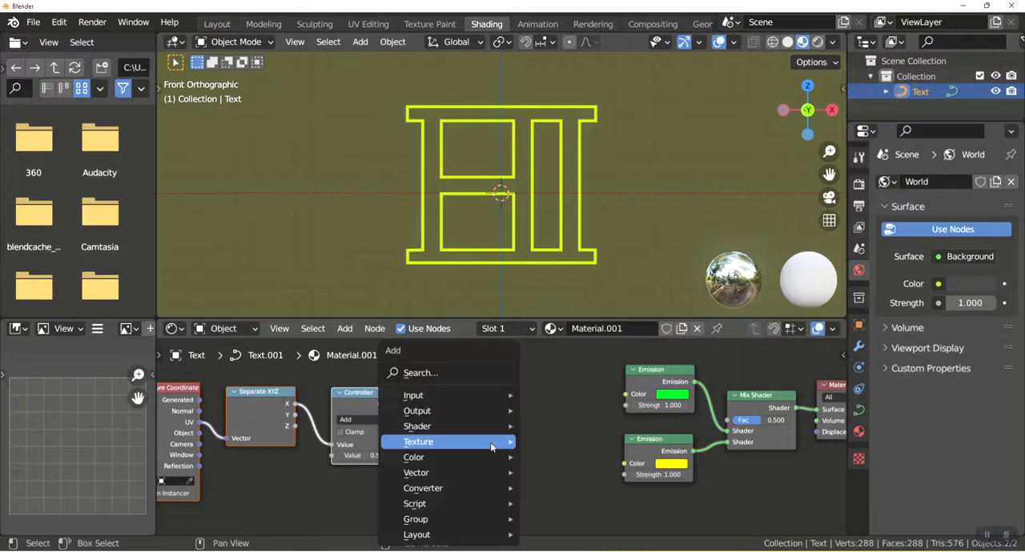
left_click(429, 373)
type("wav")
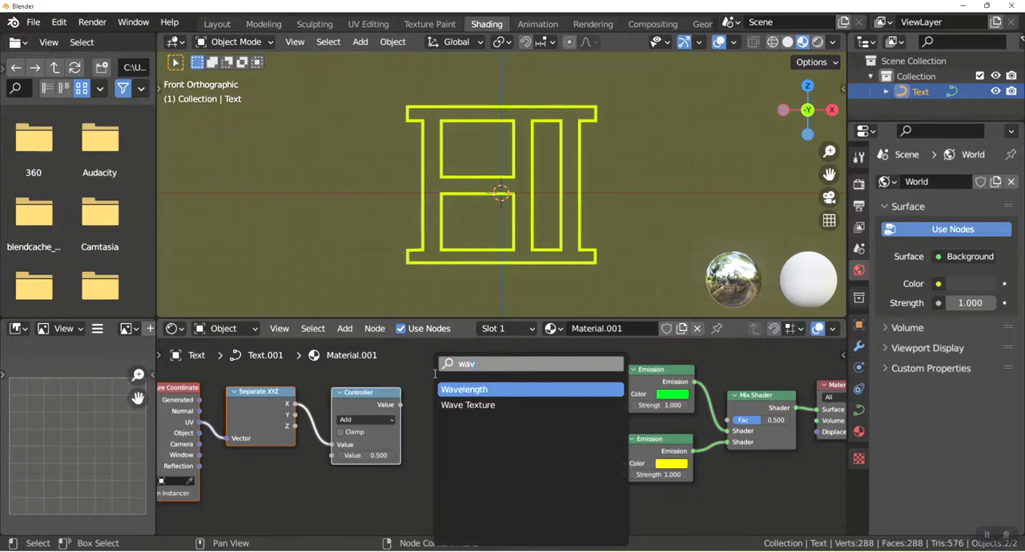
left_click(468, 405)
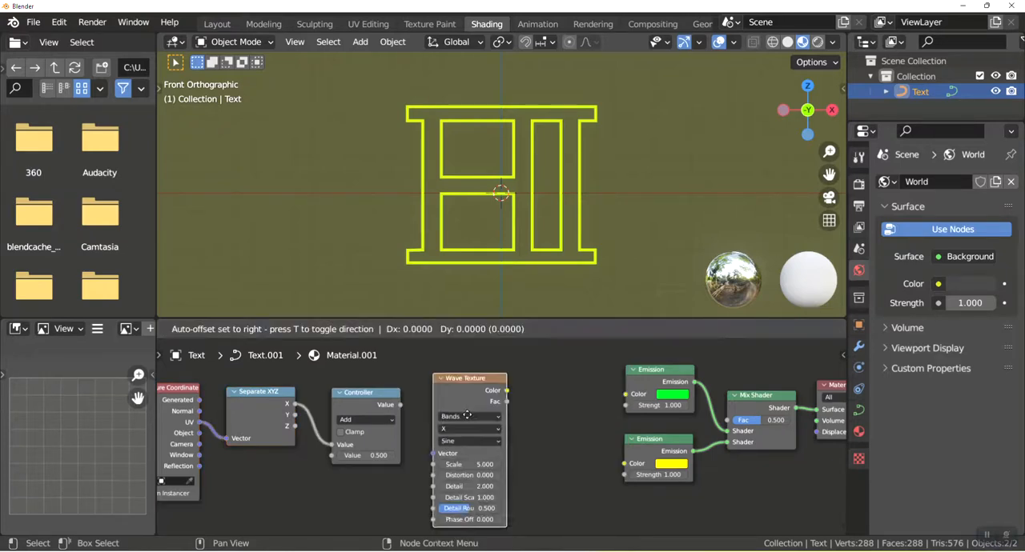
left_click(445, 434)
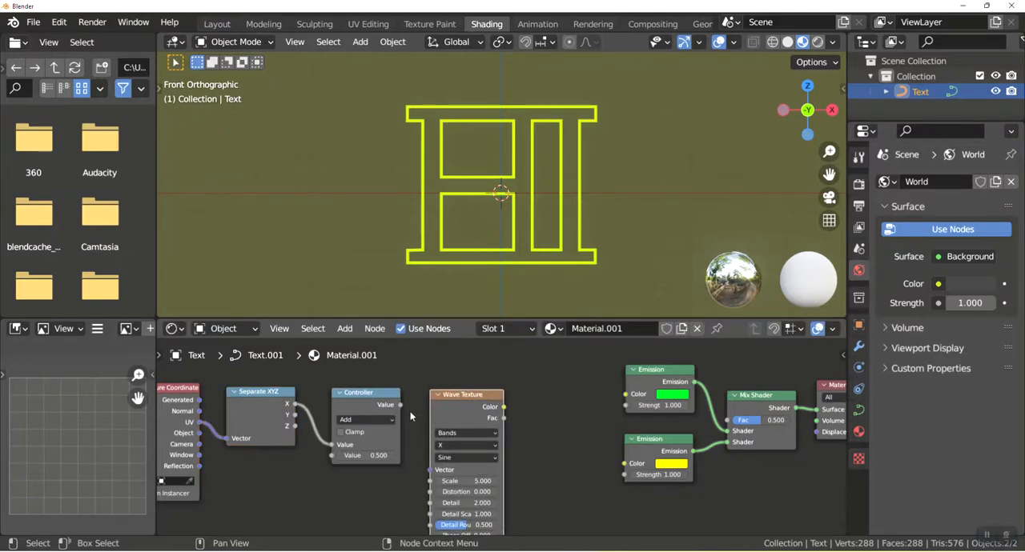
left_click_drag(399, 405, 430, 470)
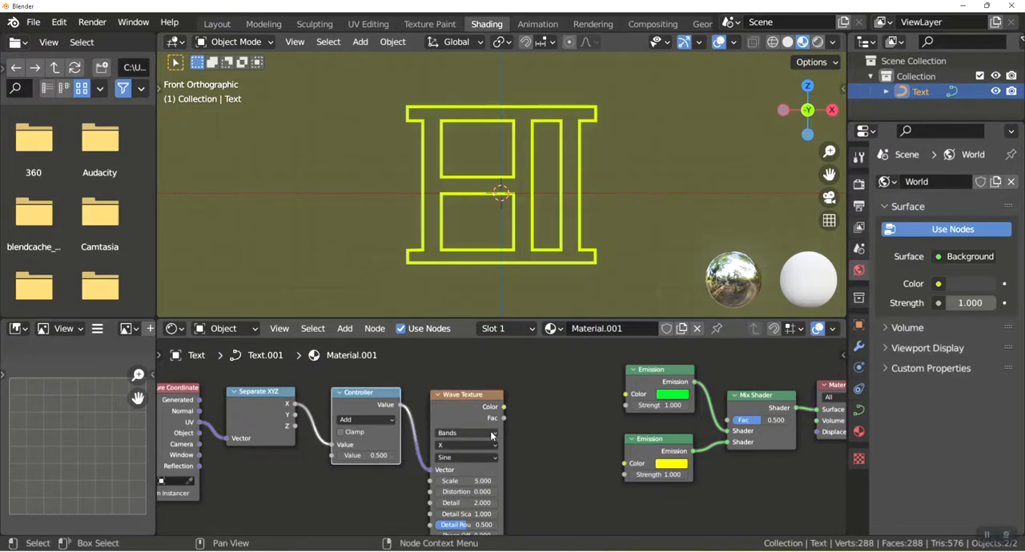
Set the Wave Texture's wave profile to Saw.
left_click(458, 458)
left_click(489, 460)
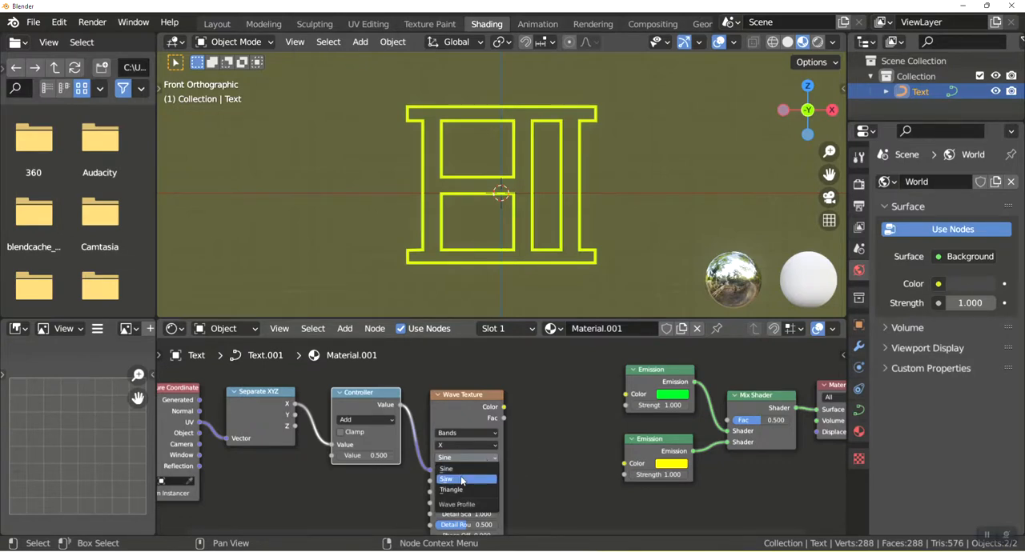
left_click(460, 479)
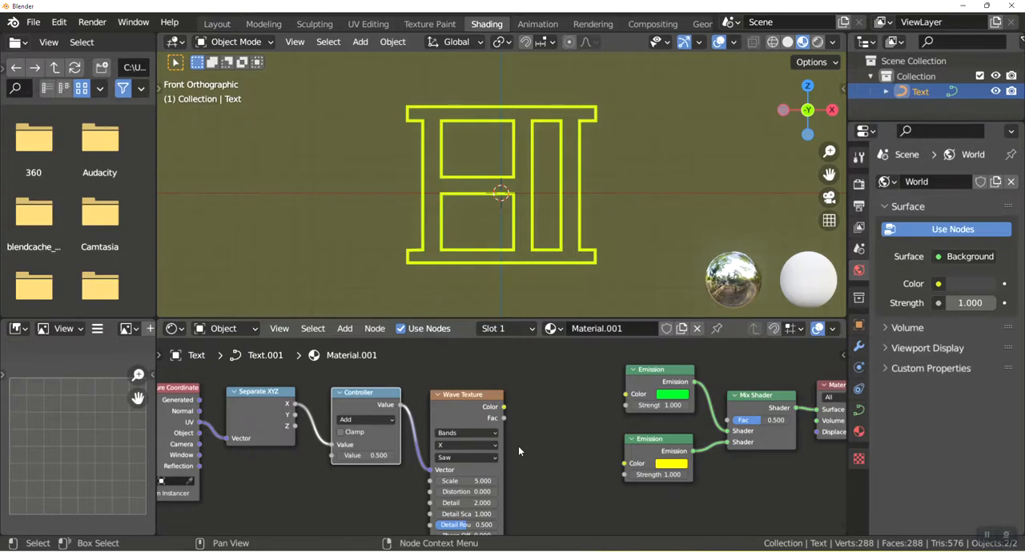
Add a Math node after the Wave Texture and move the Emission, Mix Shader and output nodes farther away to make room.
key("shift+a")
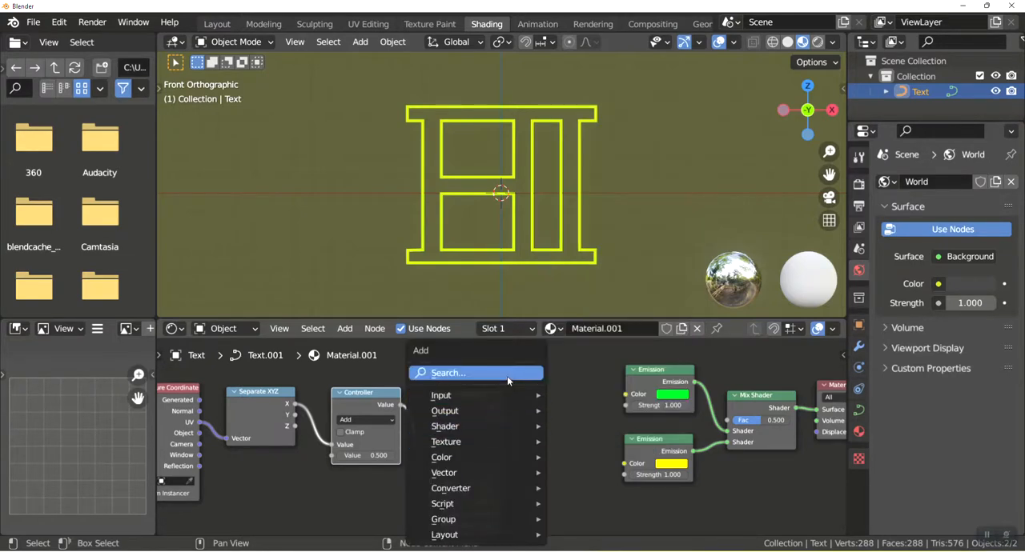
left_click(447, 373)
type("math")
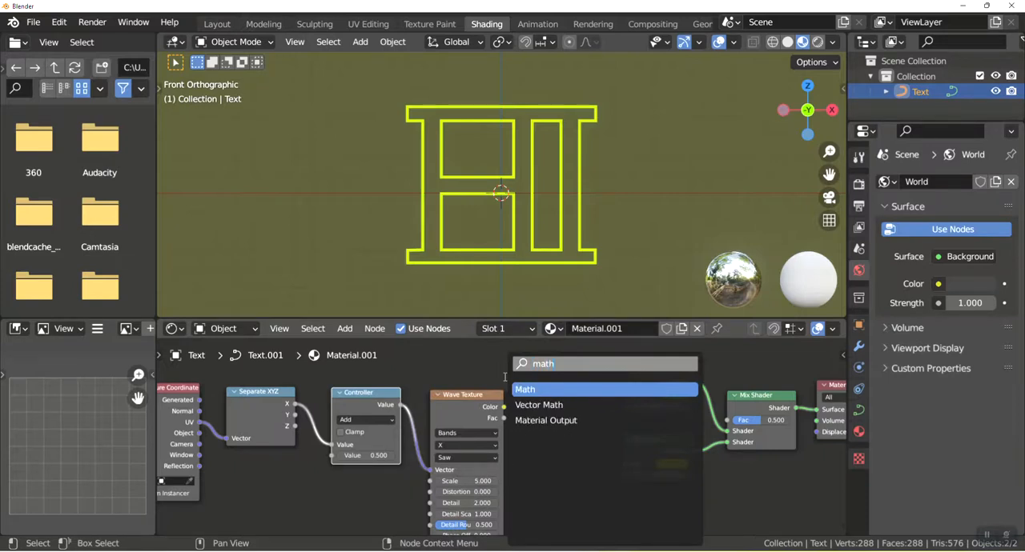
key("Return")
left_click(544, 393)
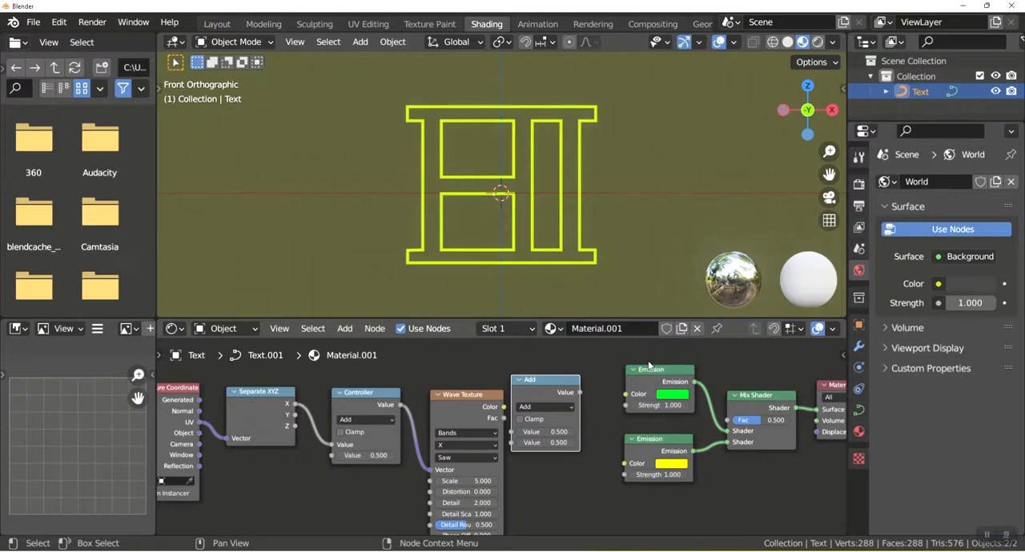
left_click_drag(626, 351, 933, 515)
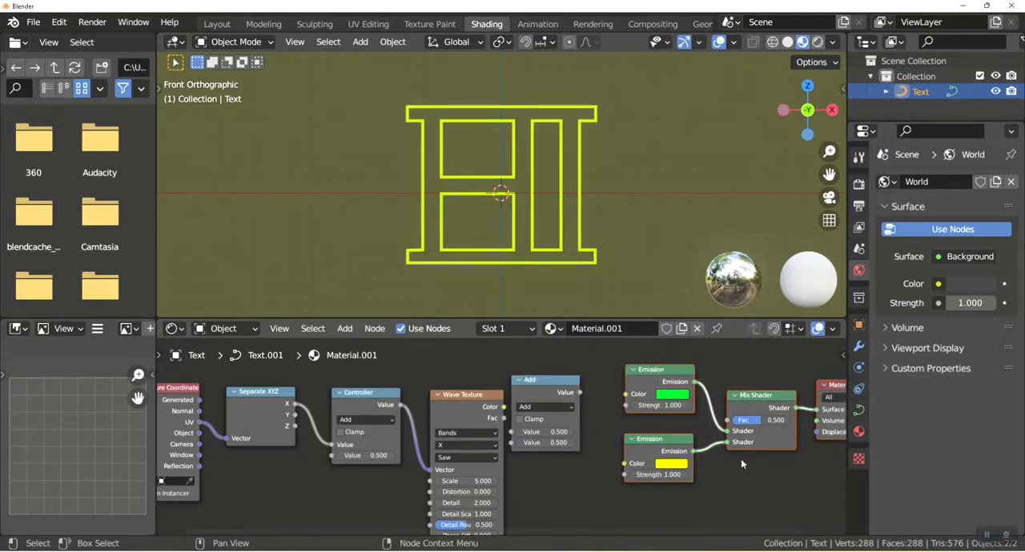
key("g")
left_click(798, 467)
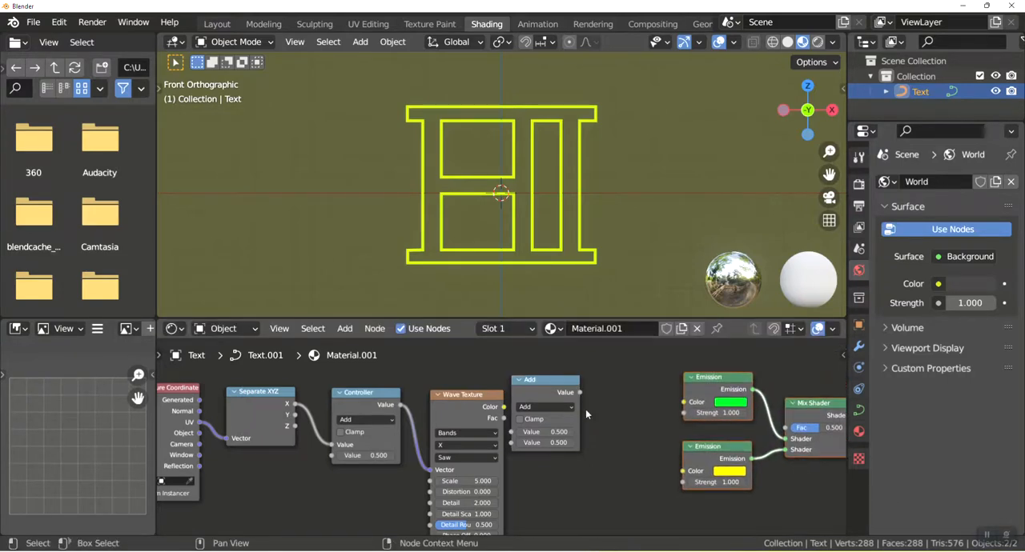
Duplicate the new Math node below itself, then set the original to Power and the copy to Multiply.
left_click_drag(549, 381, 624, 467)
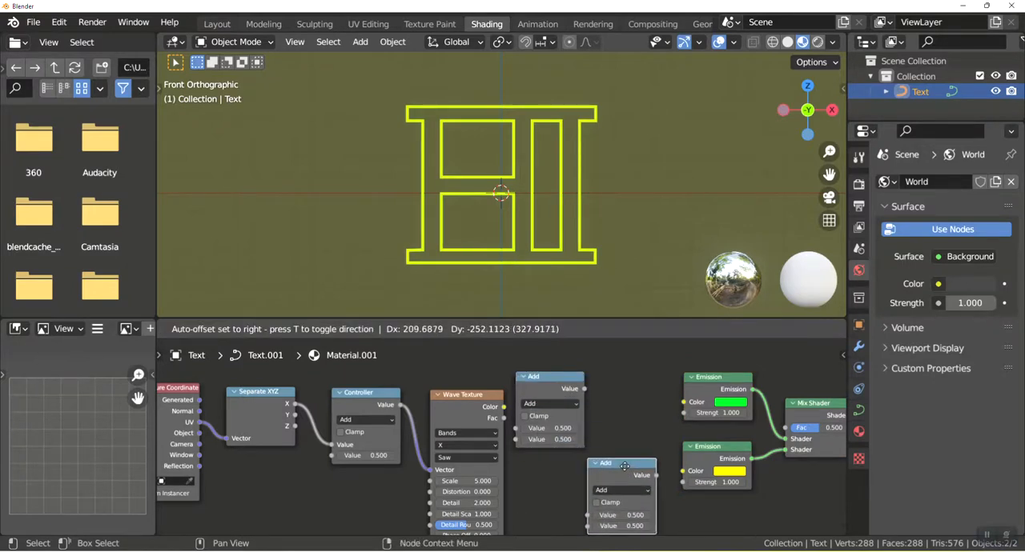
left_click(570, 404)
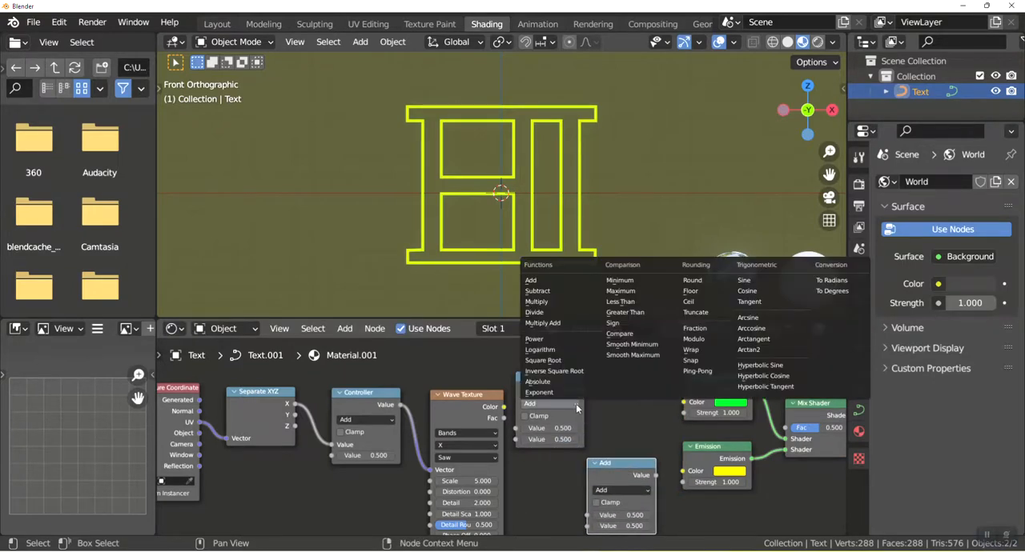
left_click(535, 339)
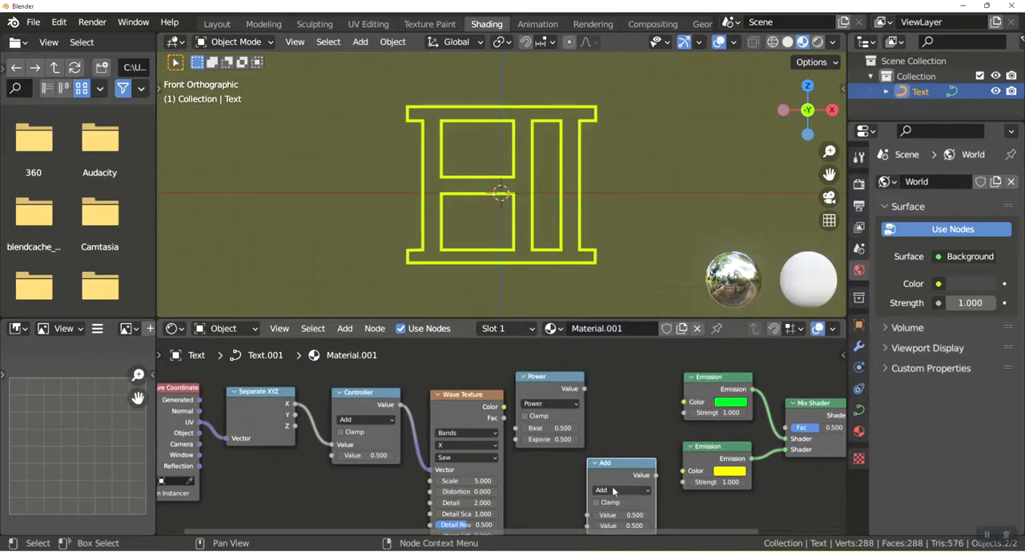
left_click(613, 491)
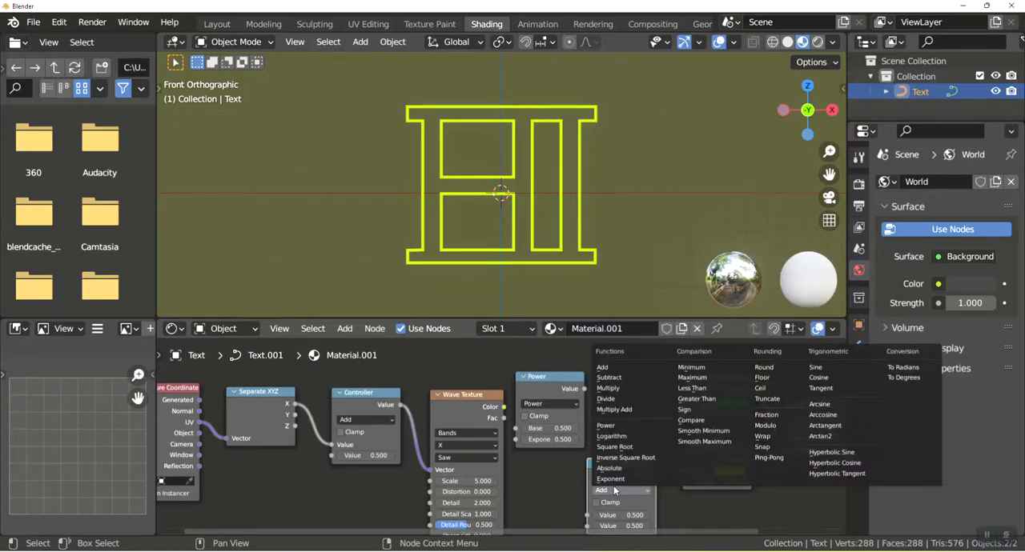
left_click(623, 390)
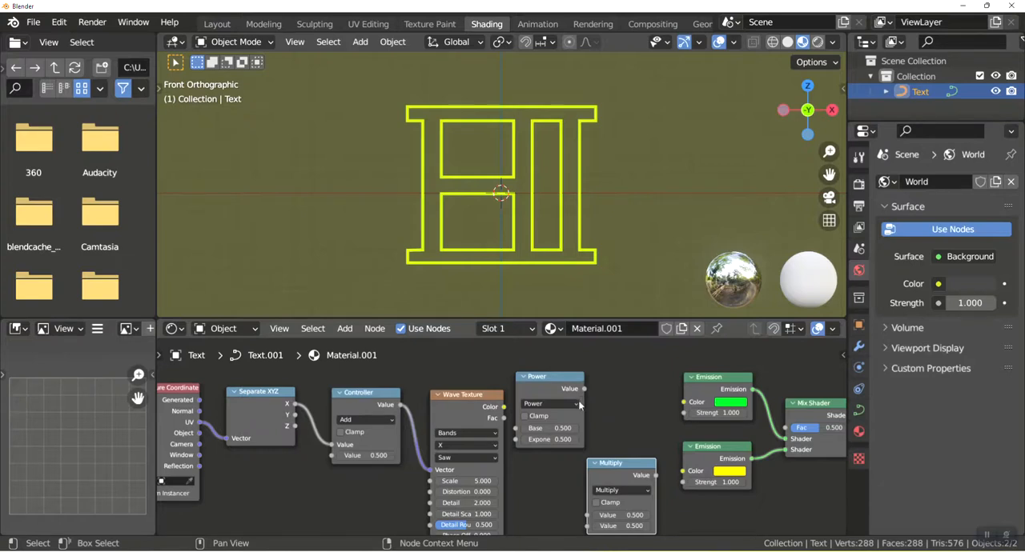
Link the Wave Texture's Color output to the Power node's Base and the Power output to the Mix Shader's Fac.
left_click_drag(508, 406, 519, 438)
mouse_move(585, 402)
left_mouse_down()
mouse_move(769, 444)
mouse_move(788, 430)
left_mouse_up()
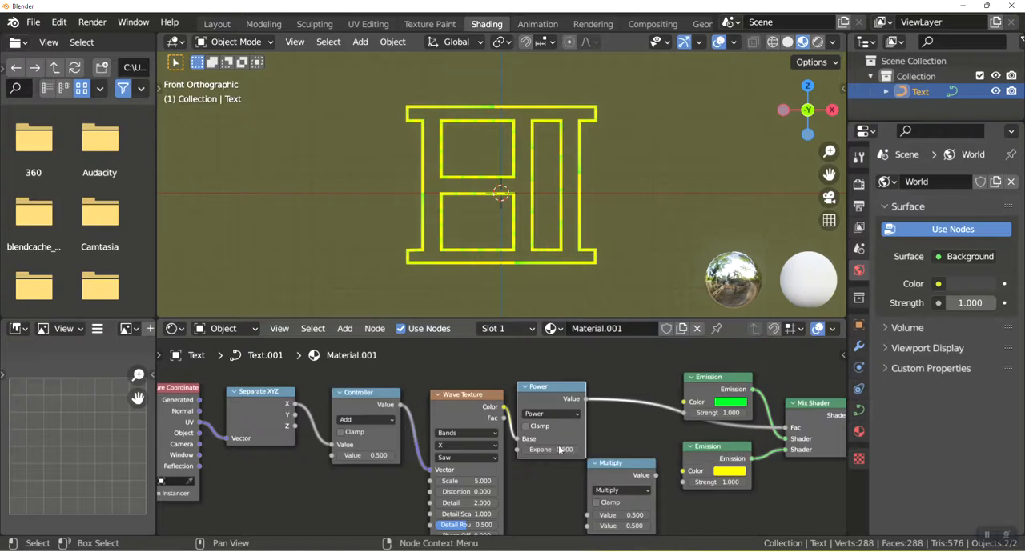
left_click_drag(454, 395, 444, 390)
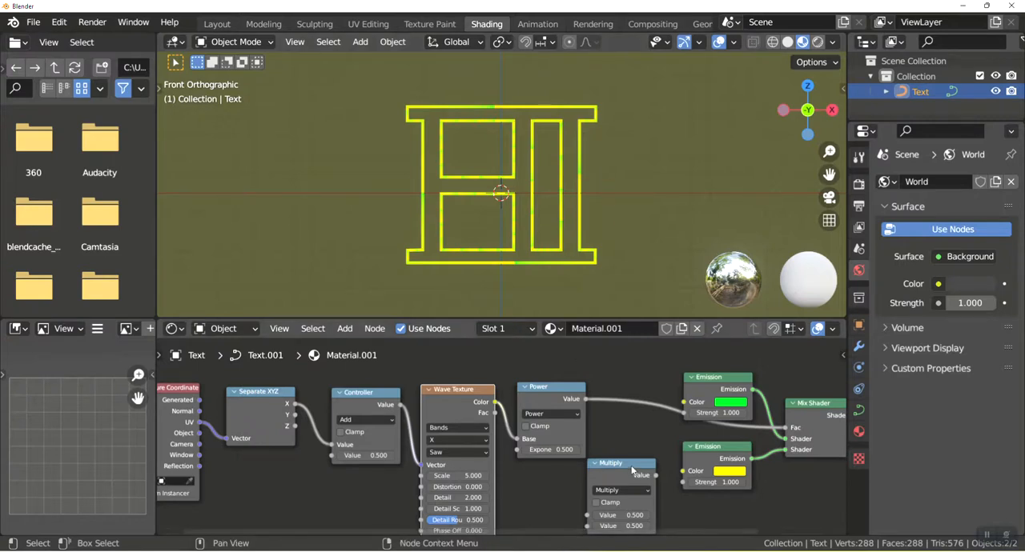
Reposition the Multiply node and link the Power node's Value output to its first Value input.
left_click_drag(623, 463, 629, 457)
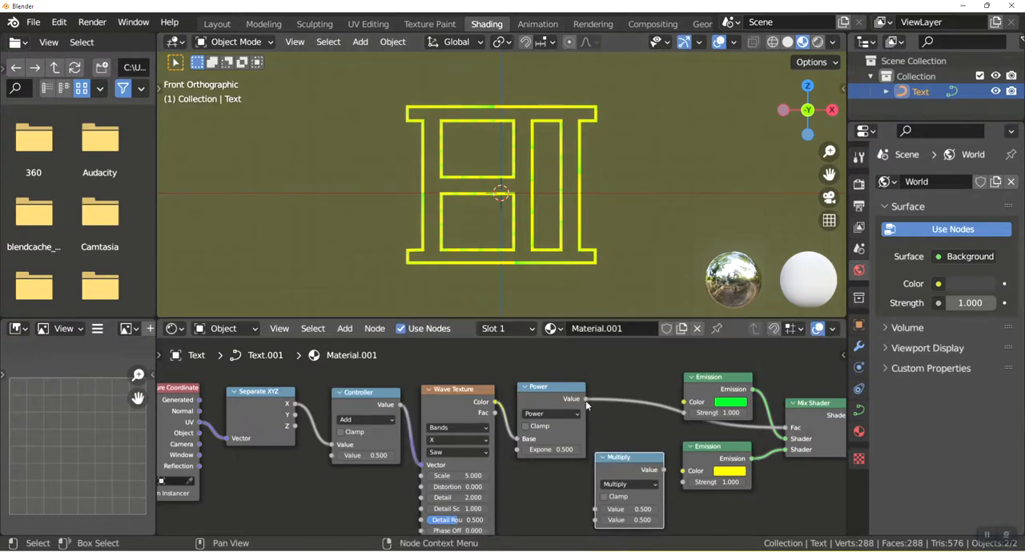
left_click_drag(586, 404, 594, 511)
left_click_drag(586, 400, 597, 495)
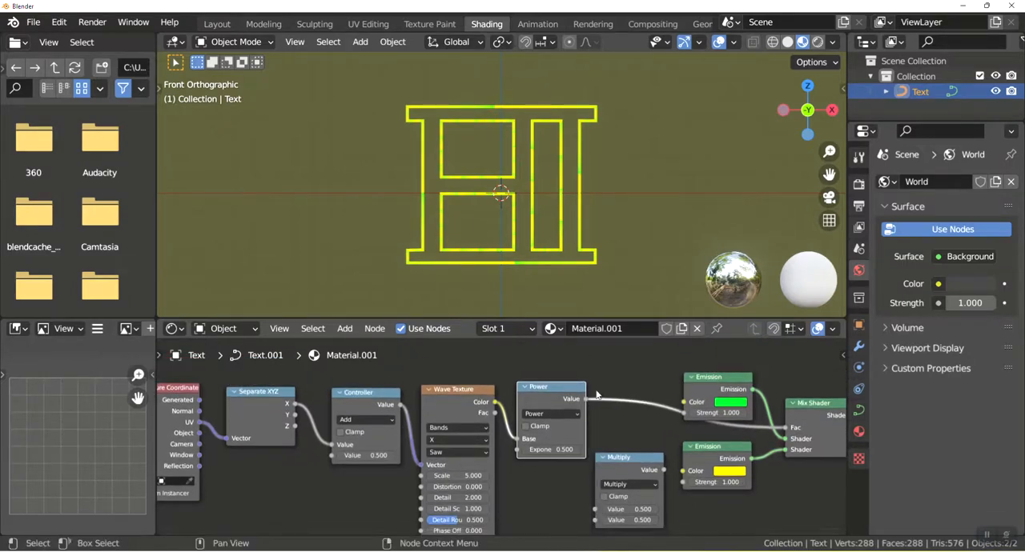
left_click_drag(586, 403, 596, 508)
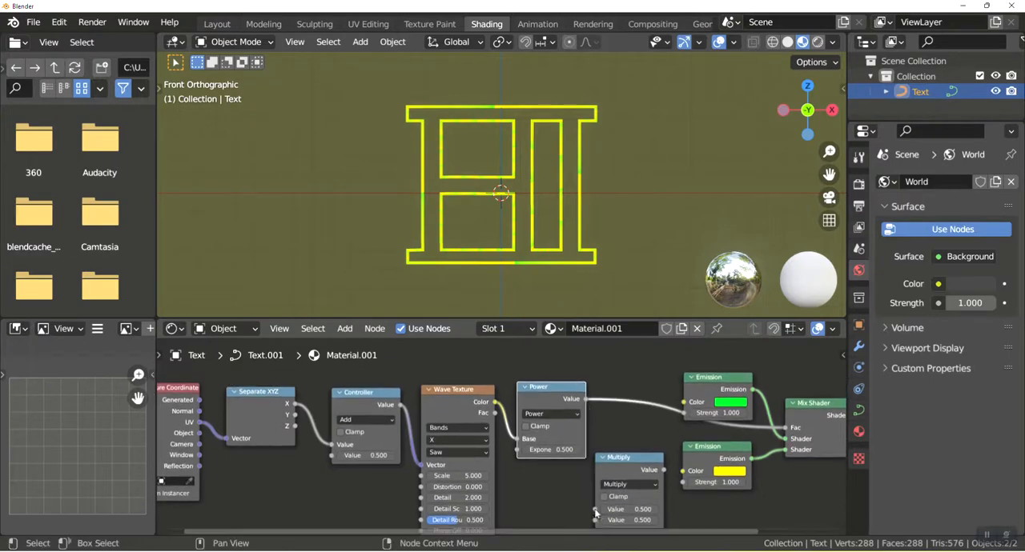
left_click_drag(586, 400, 596, 506)
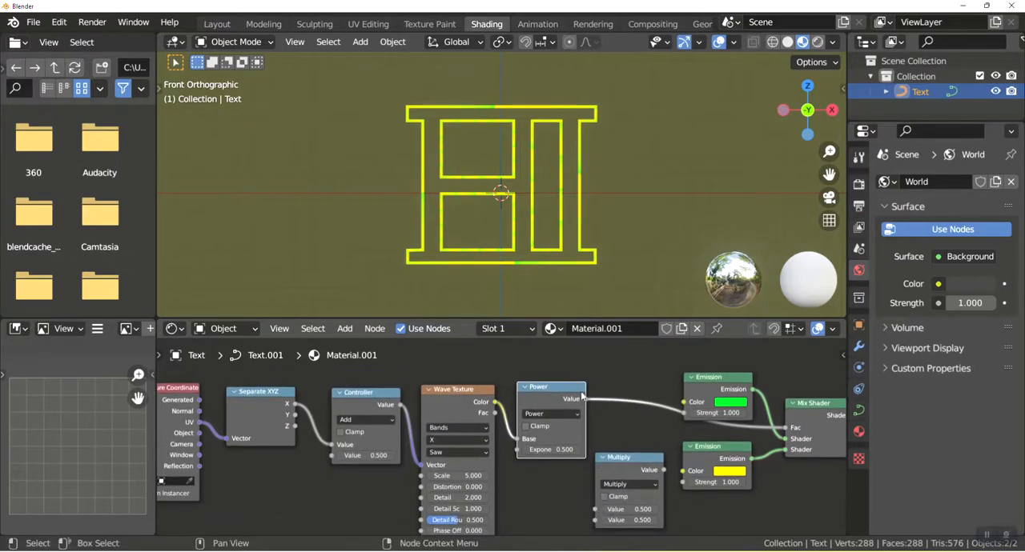
left_click_drag(615, 455, 619, 430)
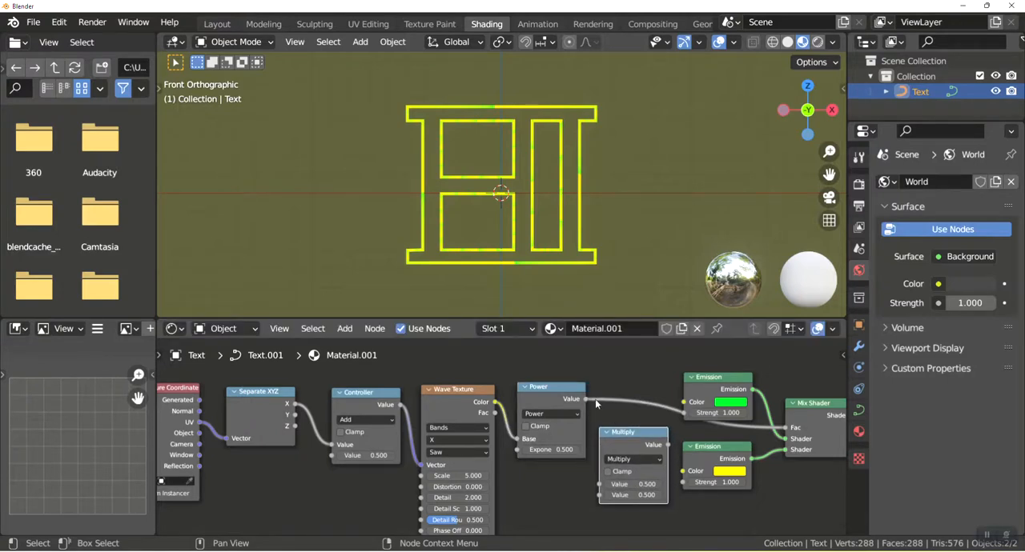
left_click_drag(586, 400, 599, 485)
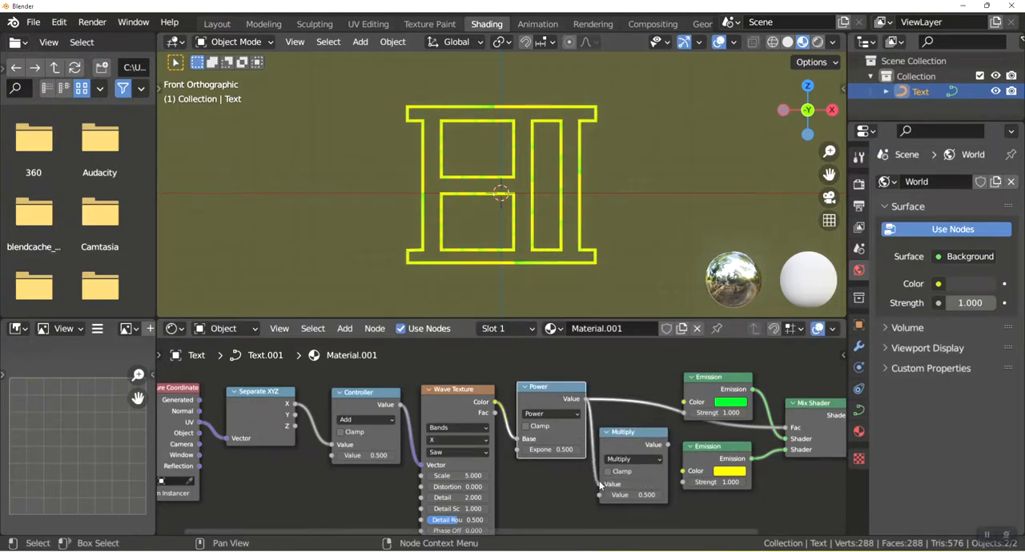
Link the Multiply output to the Strength inputs of both Emission nodes and set the Multiply node's second value to 15.
left_click_drag(667, 445, 683, 413)
left_click_drag(669, 446, 683, 482)
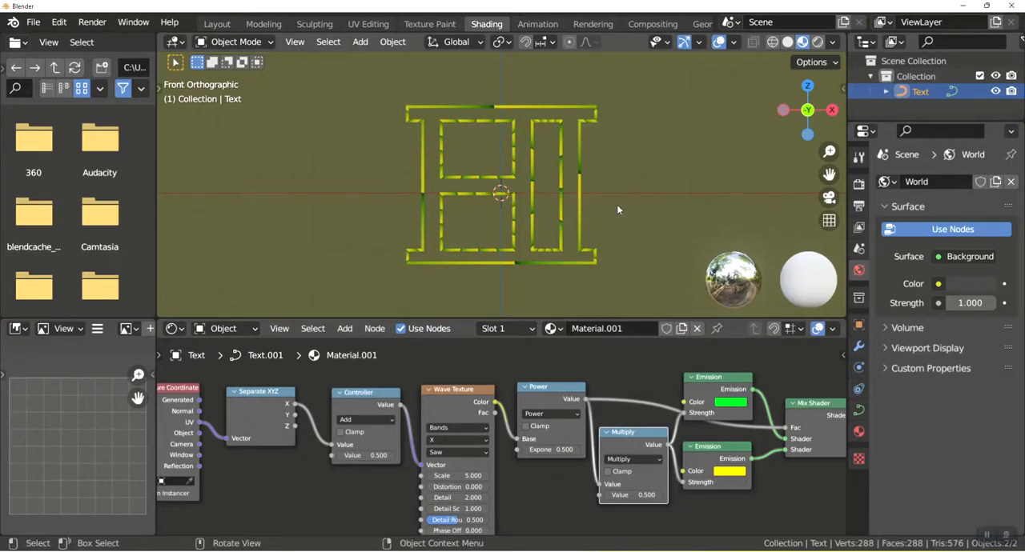
left_click(633, 494)
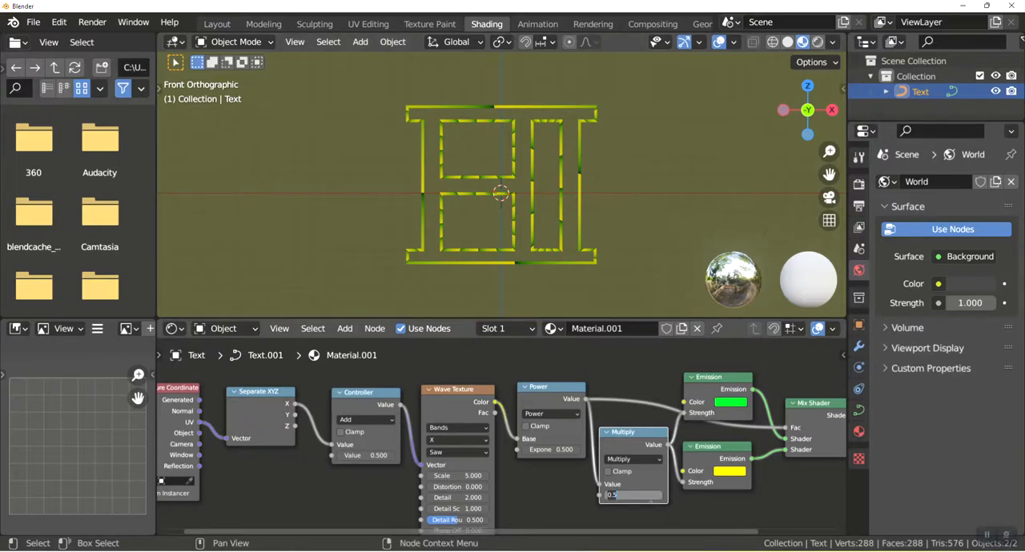
type("15")
key("Return")
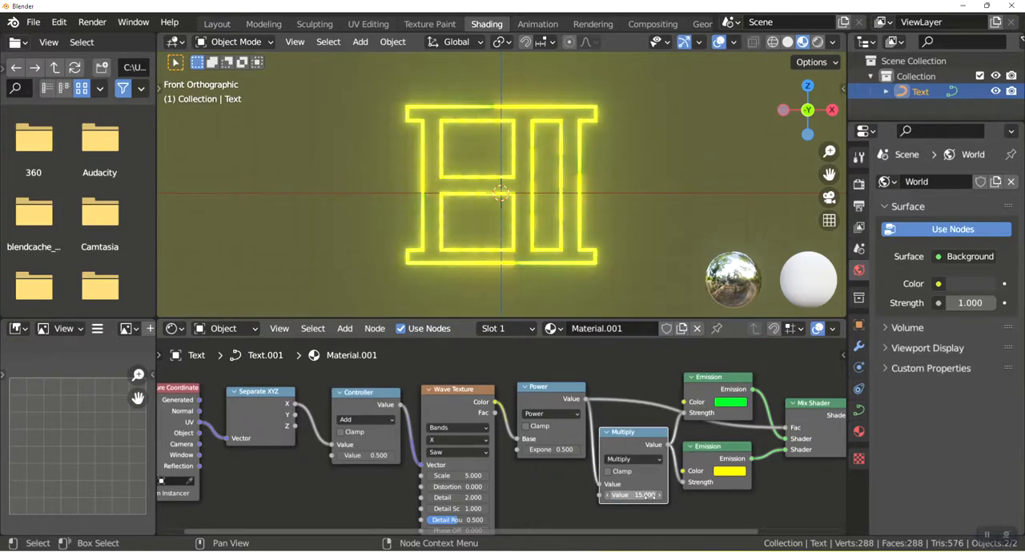
Set the Power node's exponent to 10.
double_click(561, 449)
type("0.5")
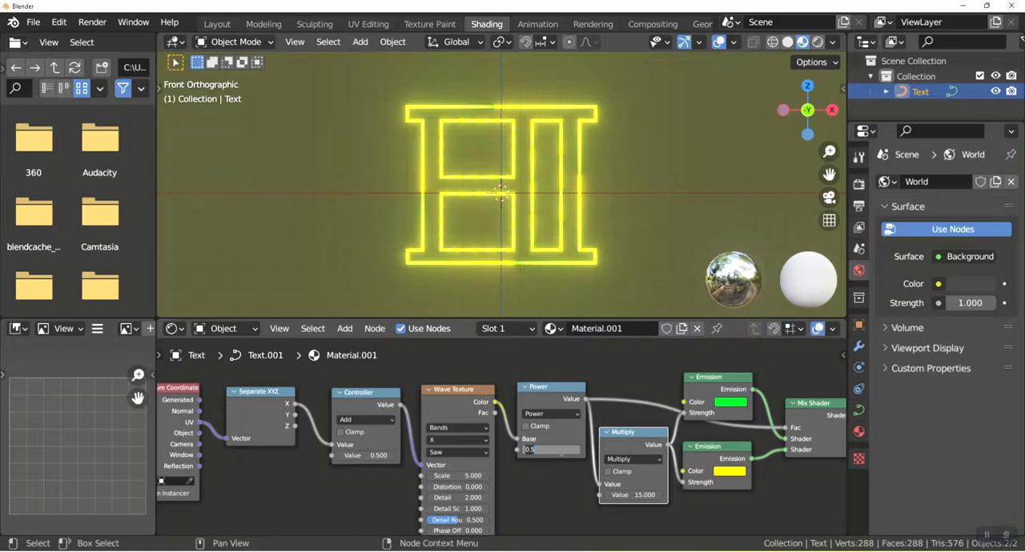
key("Return")
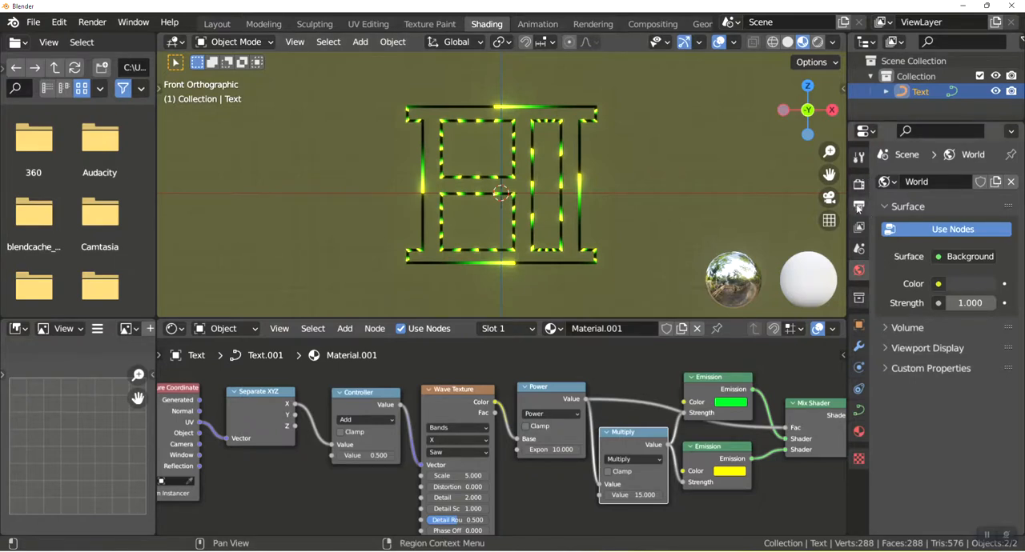
Look through the render settings and inspect the Ambient Occlusion options.
left_click(859, 188)
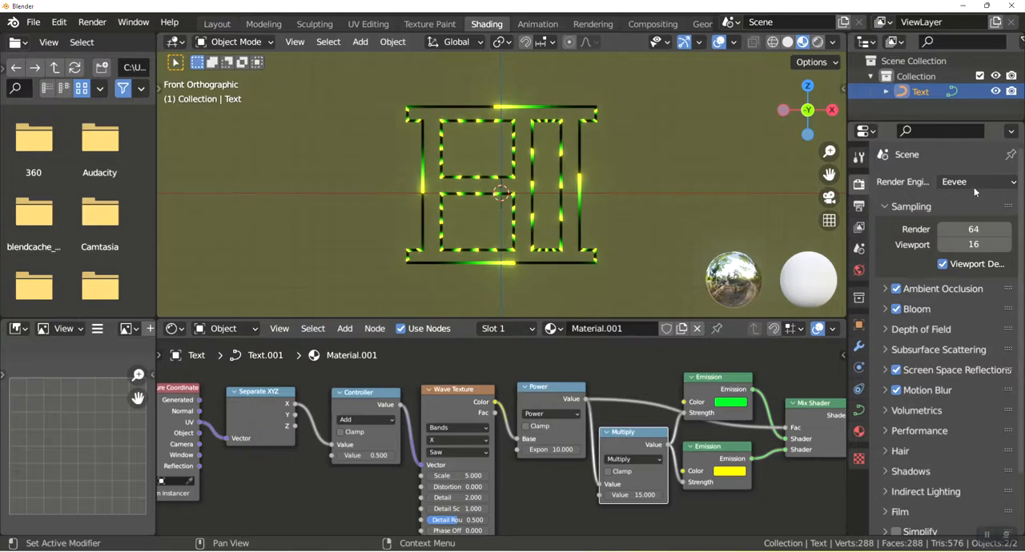
left_click(884, 290)
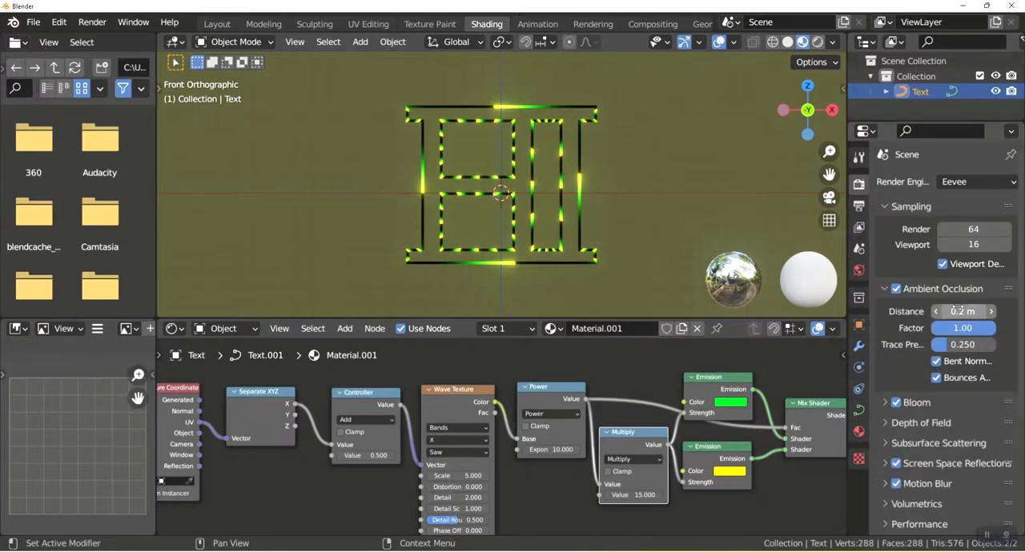
left_click(885, 289)
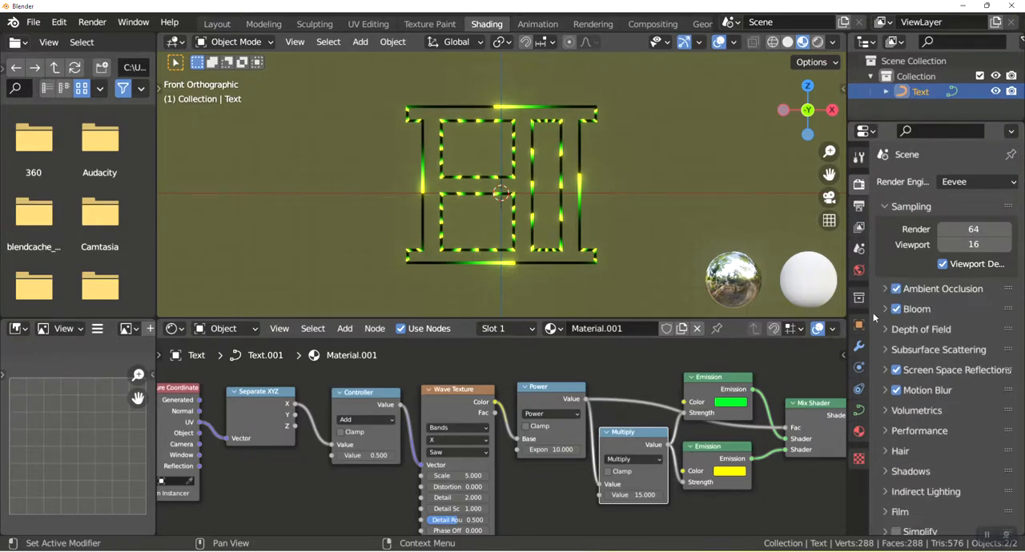
scroll(874, 308, "down", 2)
Set the blend mode of Material.001 to Alpha Blend.
left_click(858, 431)
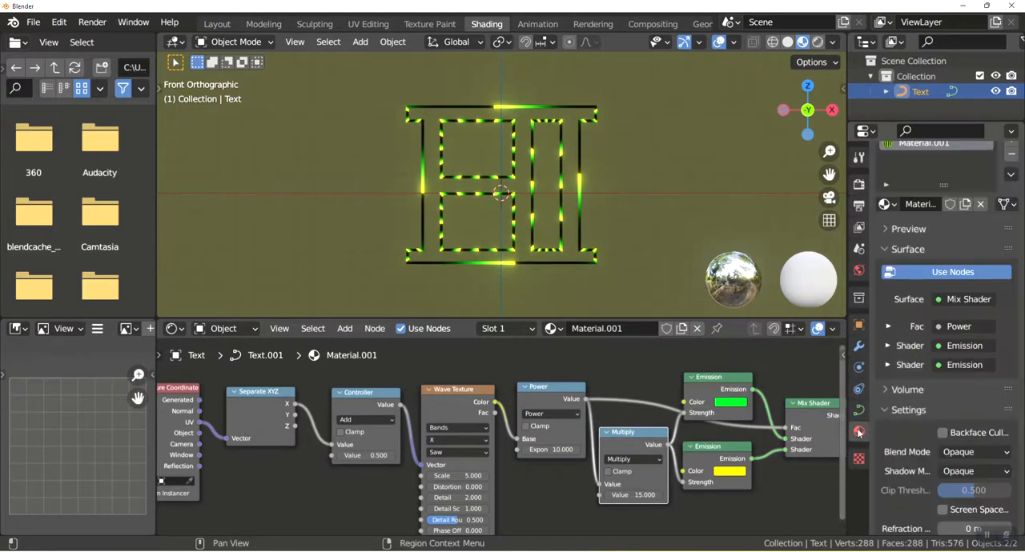
scroll(986, 383, "down", 2)
left_click(969, 390)
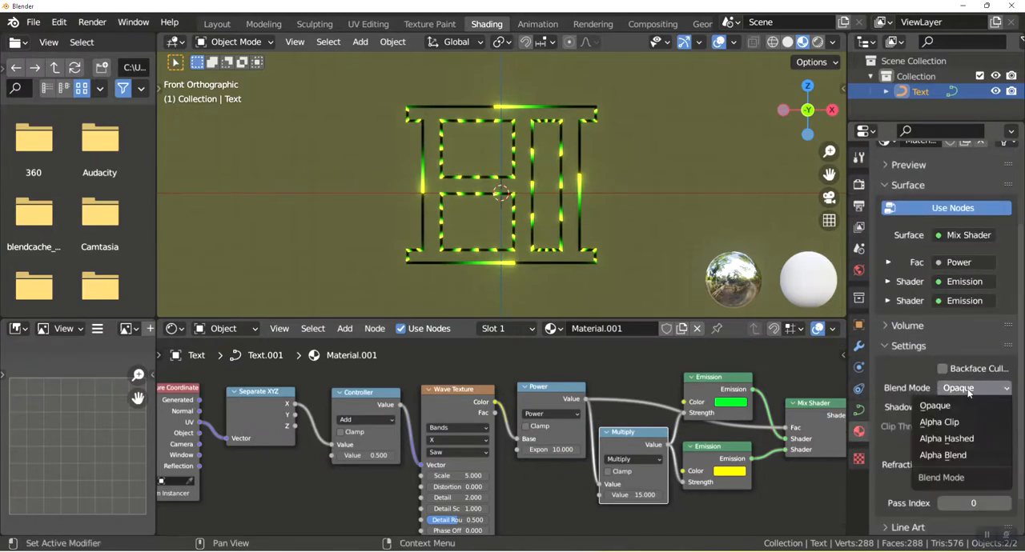
left_click(952, 455)
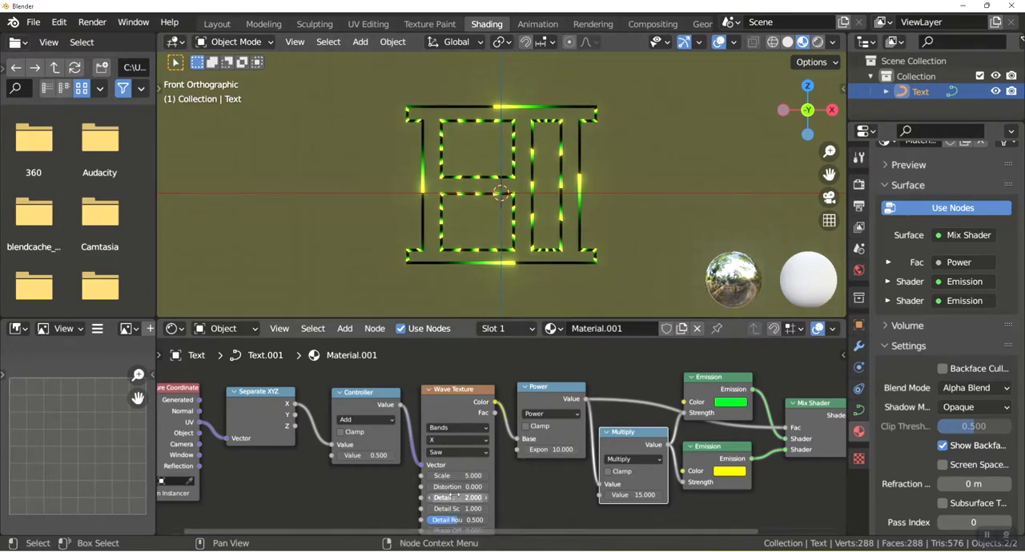
Shift the Controller node slightly away from the Wave Texture and set its second value to 0.
left_click_drag(367, 403, 357, 398)
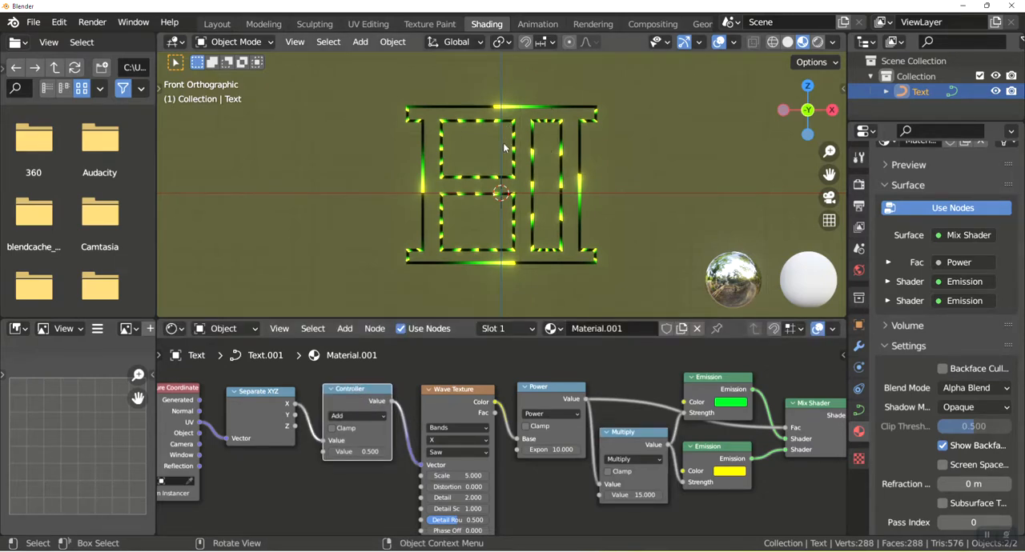
left_click_drag(343, 452, 389, 452)
left_click(348, 451)
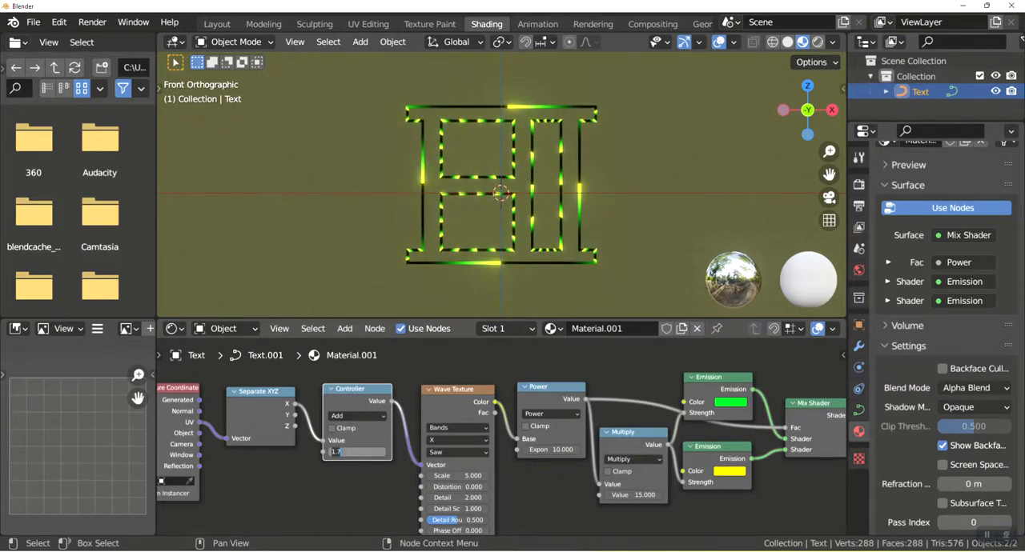
type("0")
key("Return")
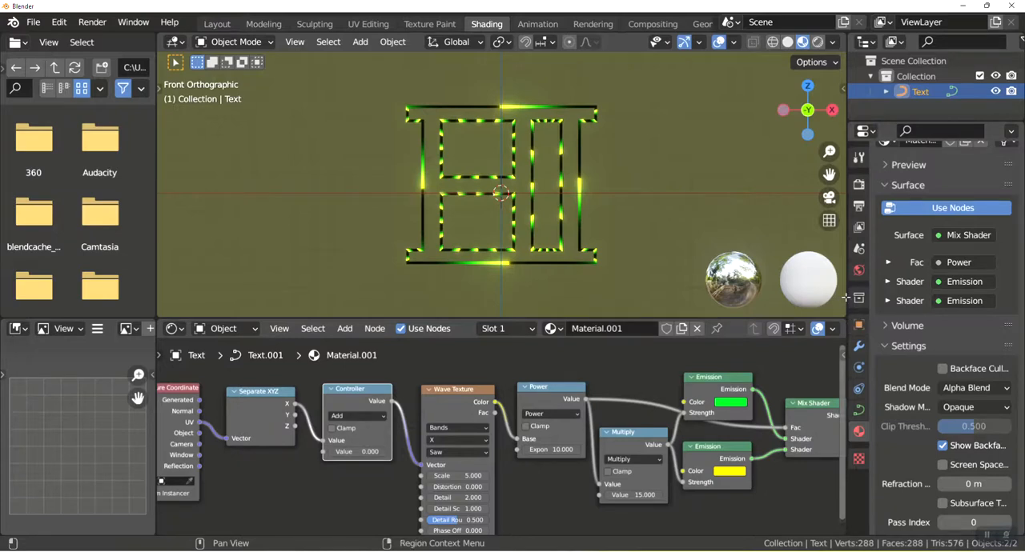
Split the 3D viewport horizontally and turn the new lower area into a Timeline.
left_click_drag(844, 289, 401, 260)
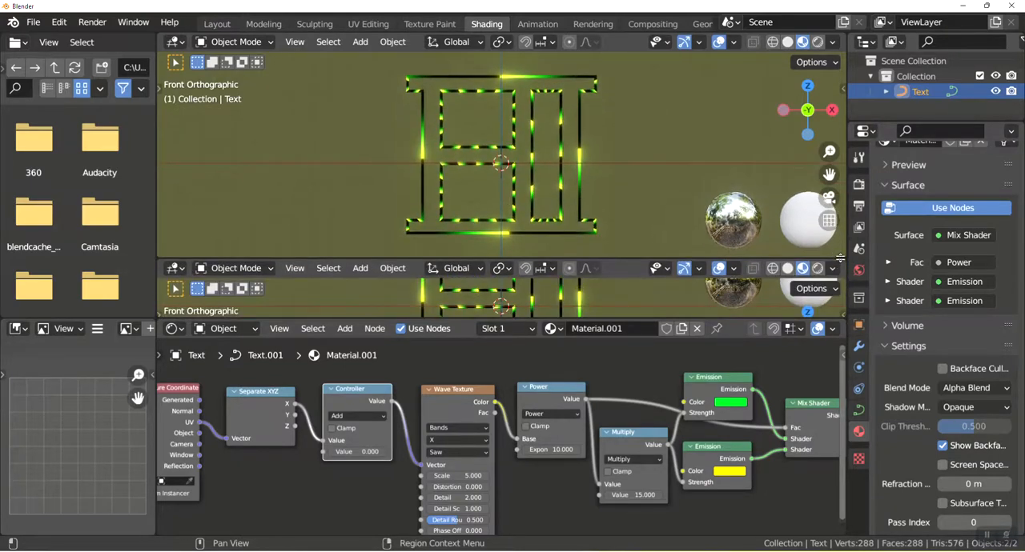
left_click(175, 269)
left_click(371, 326)
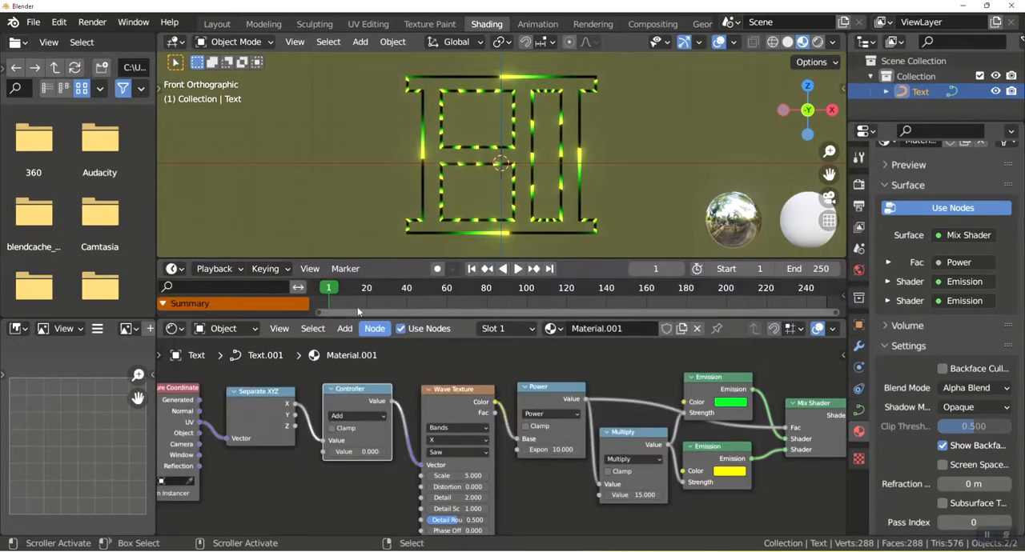
Keyframe the Controller node's second value at 0 on frame 0 and at 1 on frame 120.
left_click(329, 289)
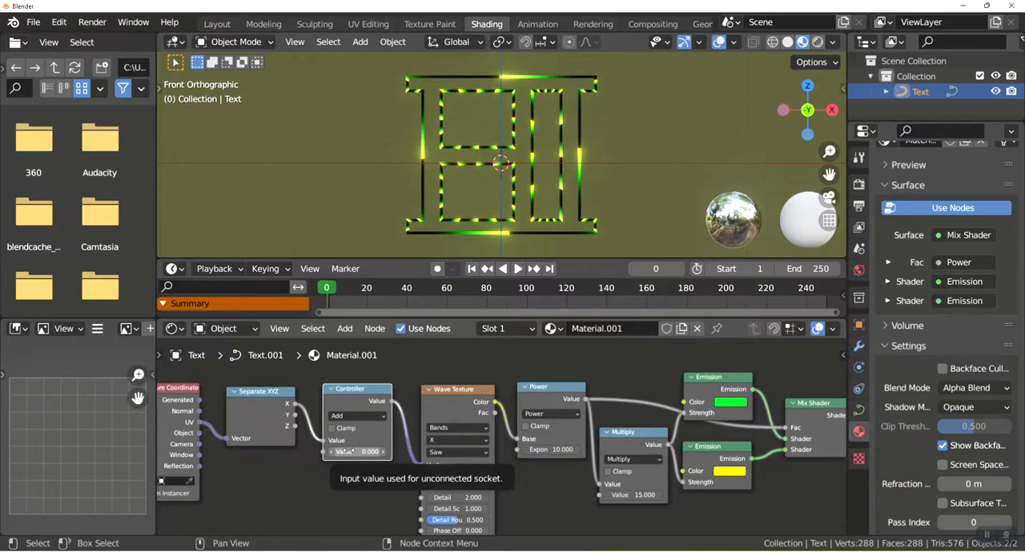
key("i")
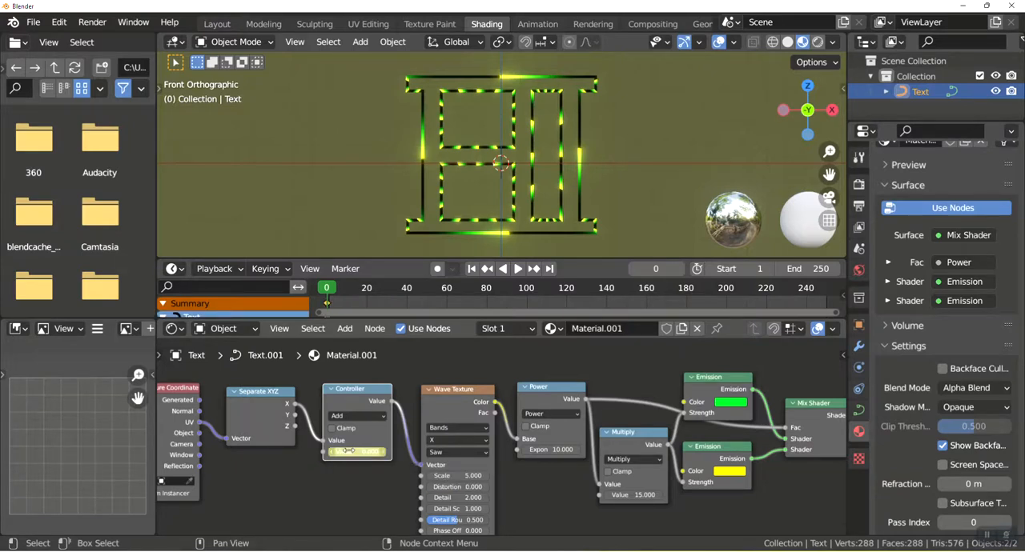
left_click_drag(330, 290, 568, 290)
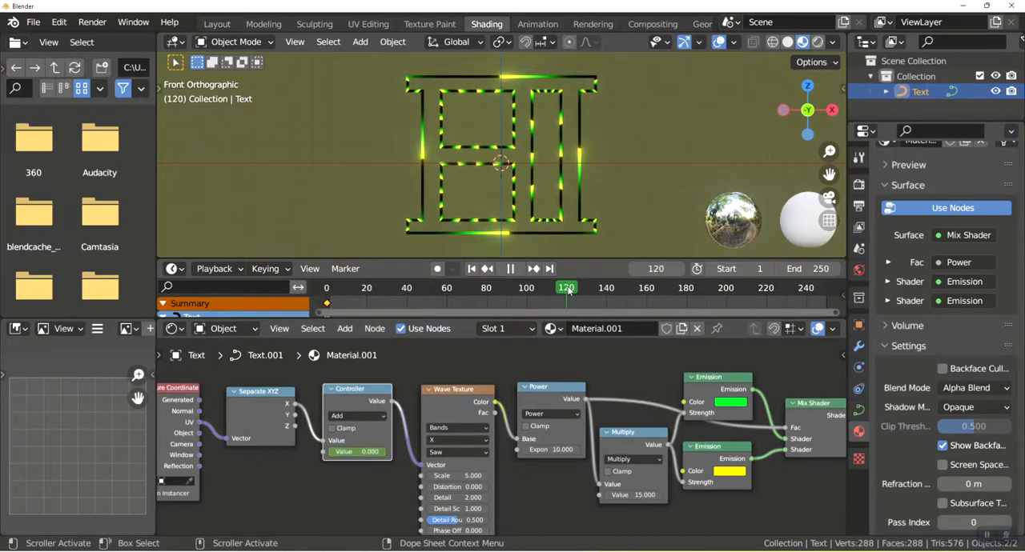
double_click(360, 452)
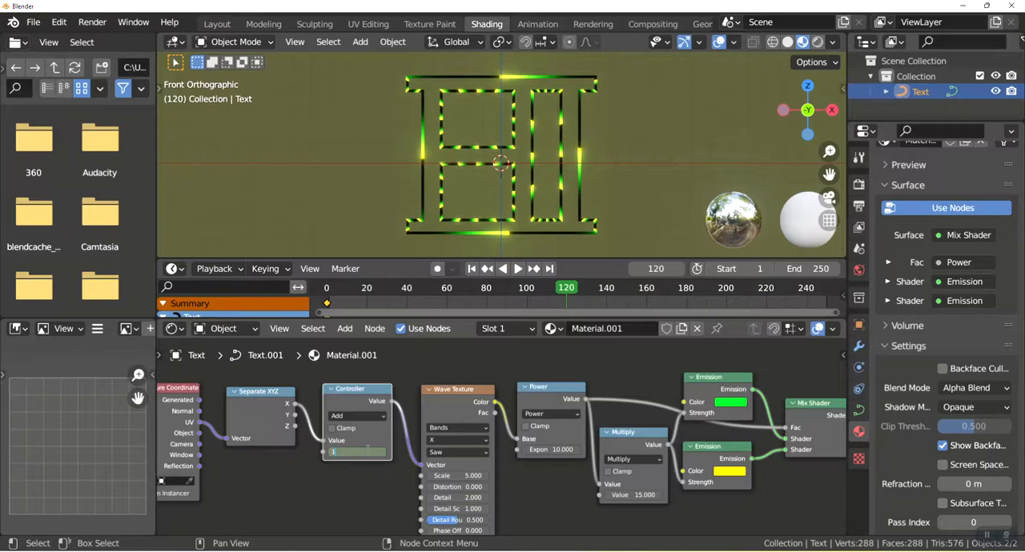
key("Return")
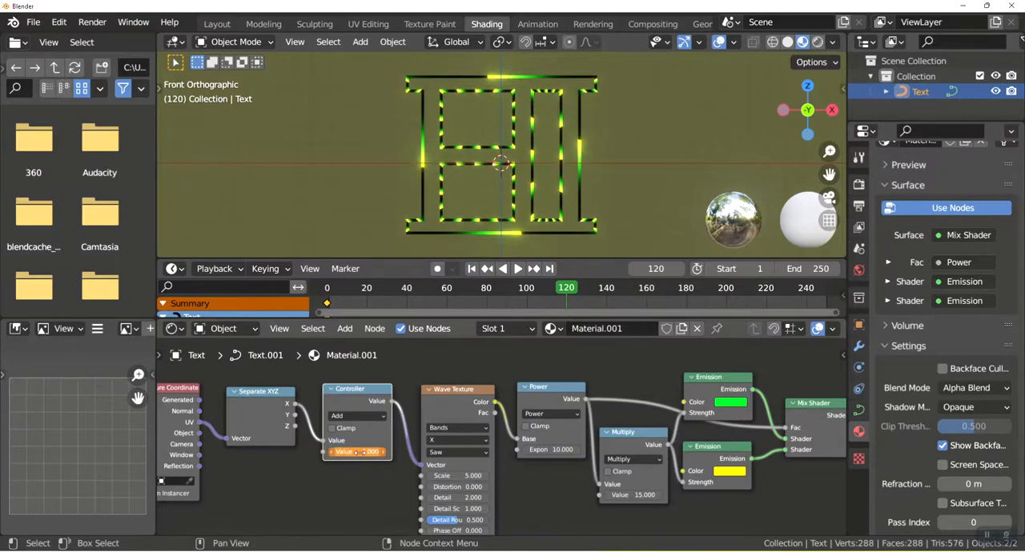
key("i")
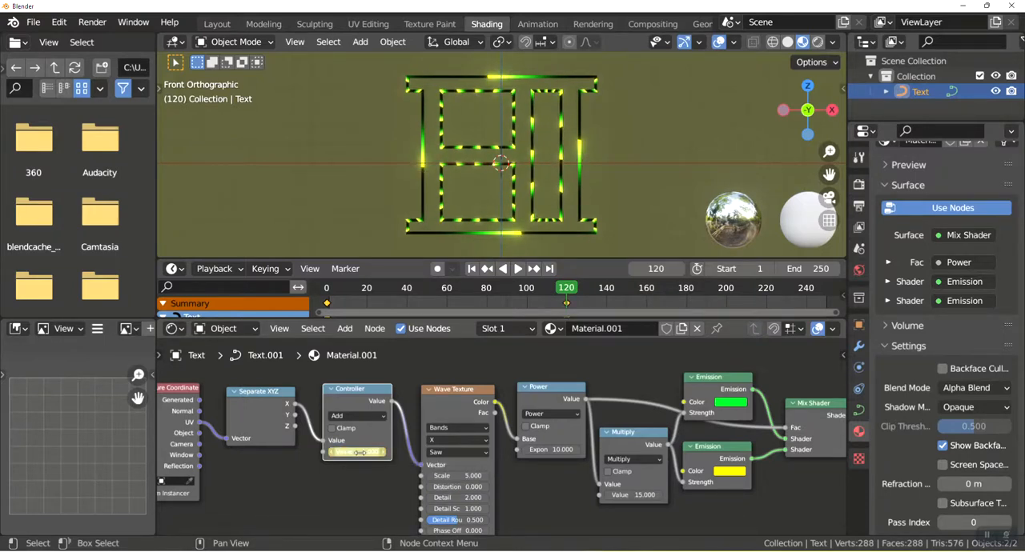
Set the animation's end frame to 120 and preview the playback.
double_click(793, 269)
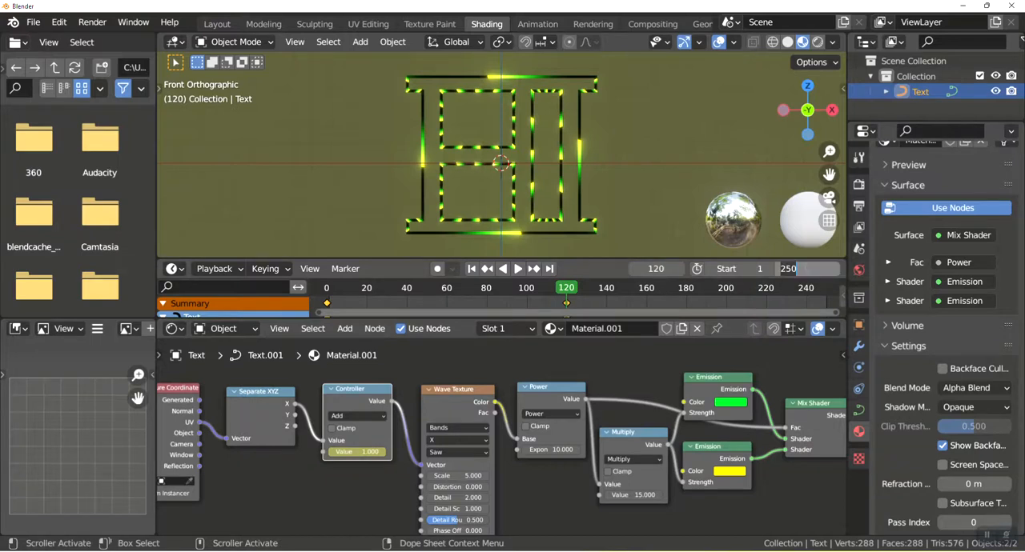
type("120")
key("Return")
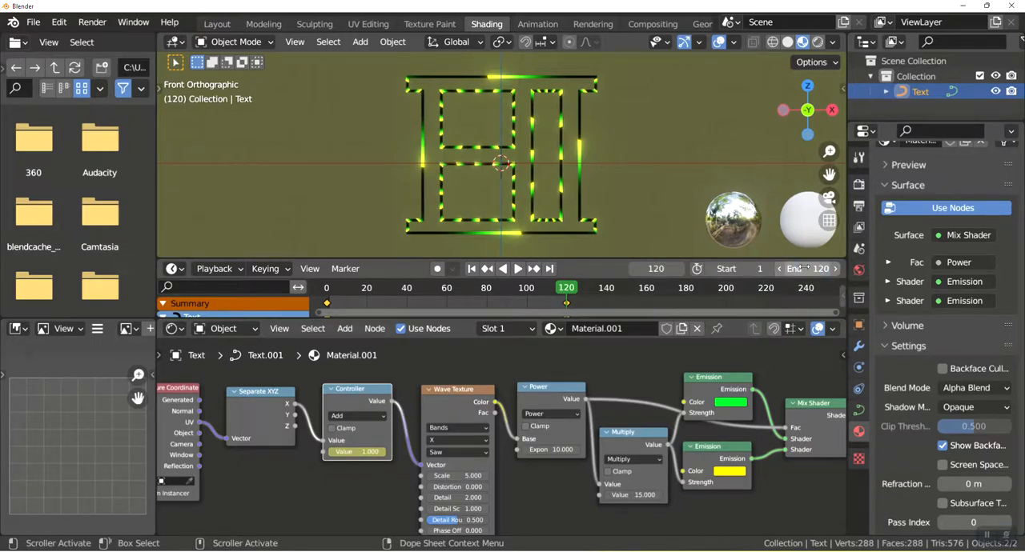
key("space")
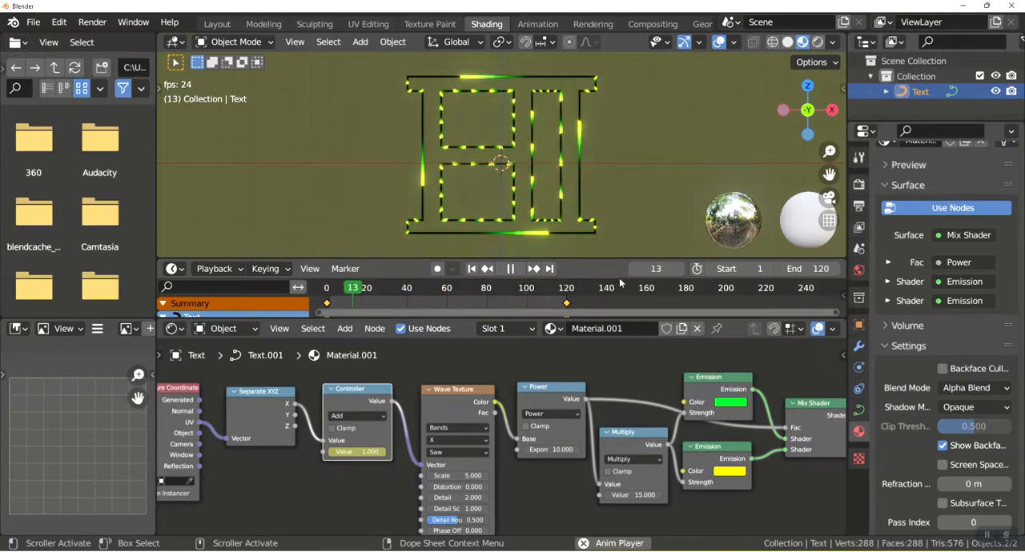
key("space")
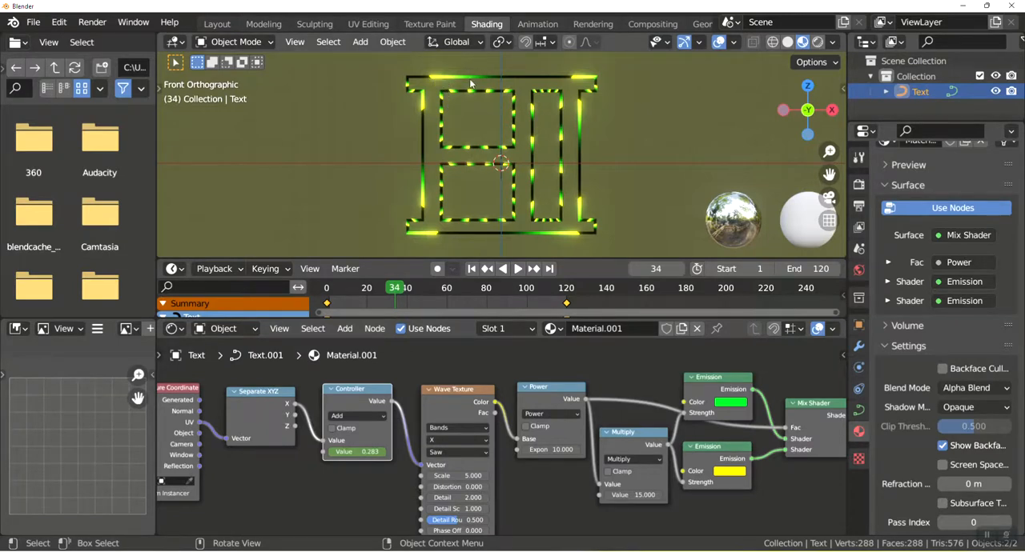
Try the Sine and Triangle wave profiles on the Wave Texture node and return it to Saw.
left_click(456, 452)
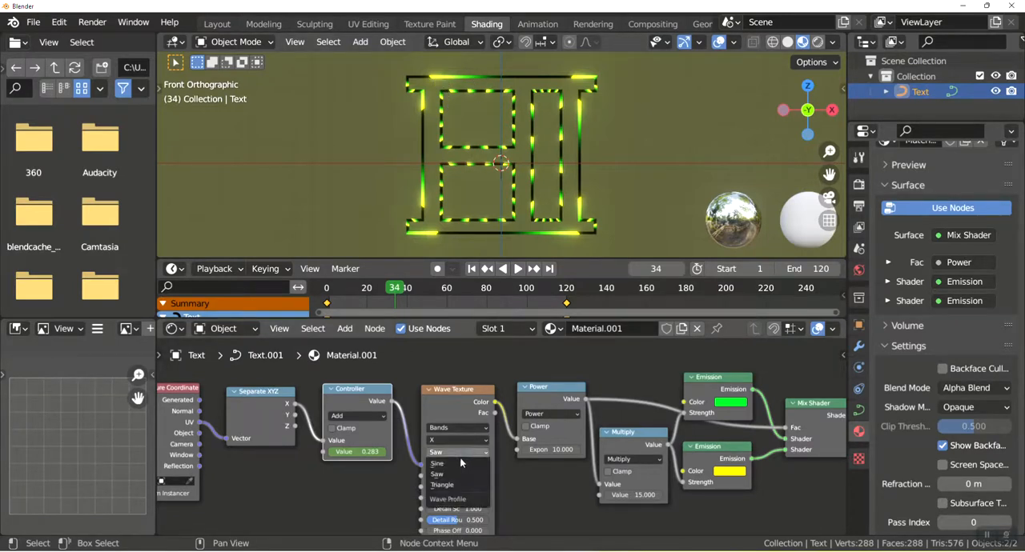
left_click(437, 464)
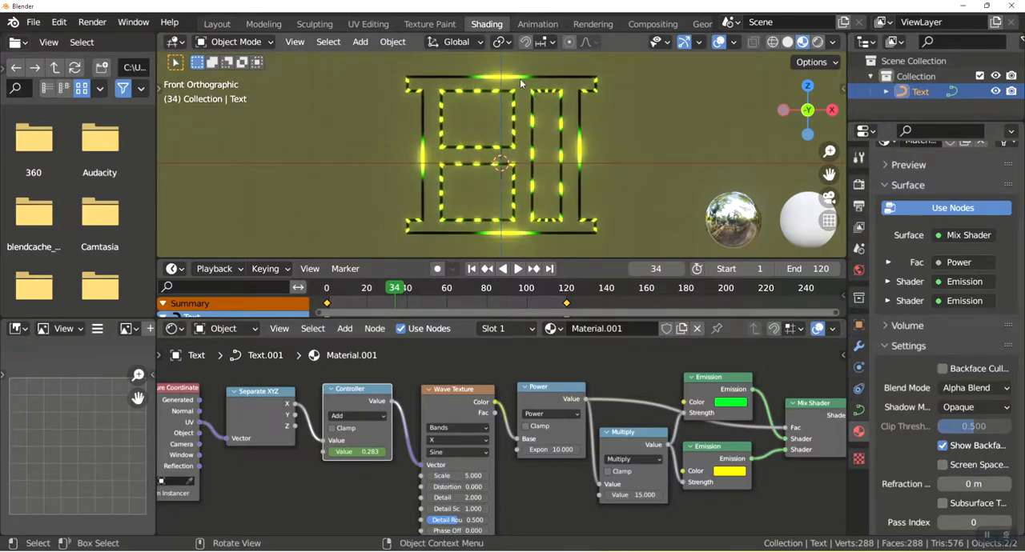
left_click(458, 453)
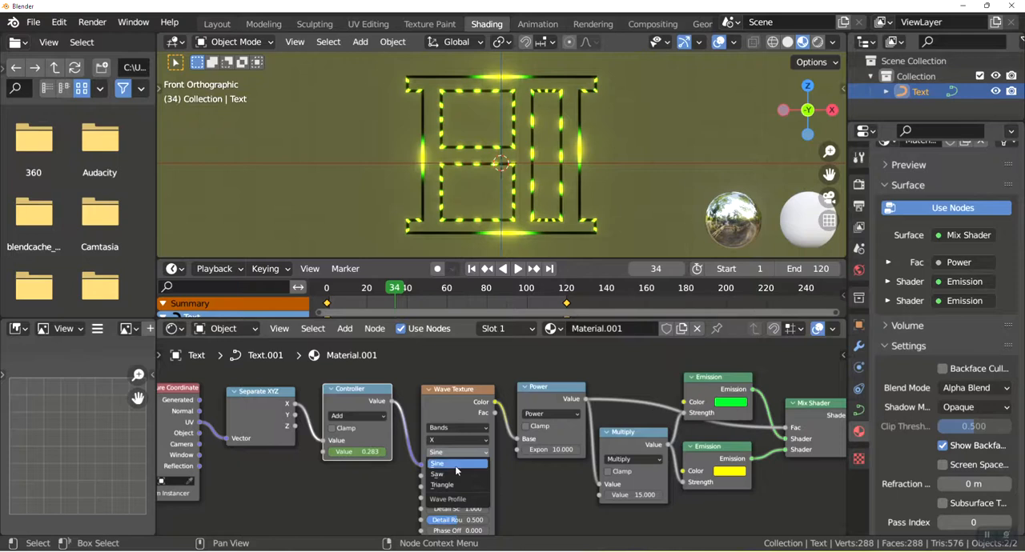
left_click(452, 486)
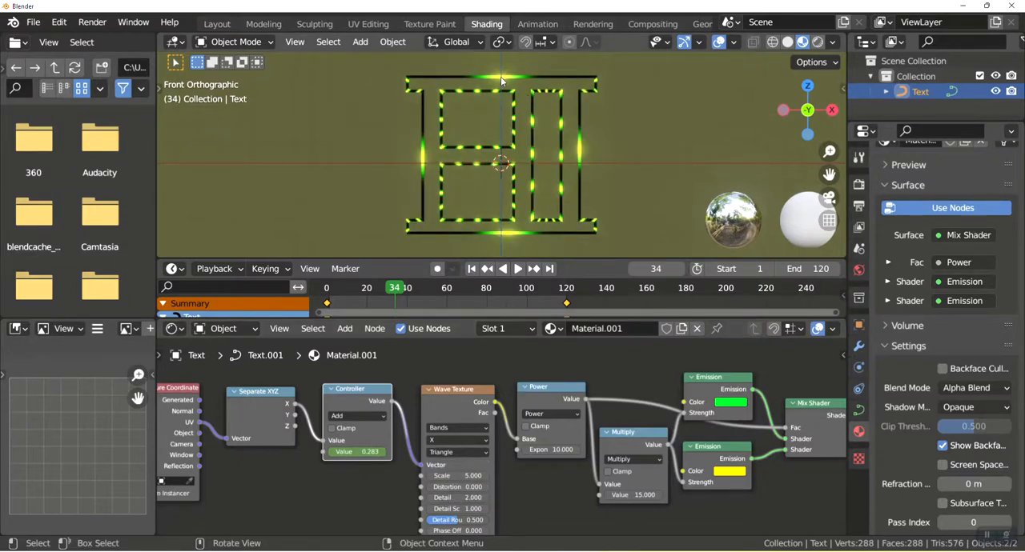
left_click(456, 453)
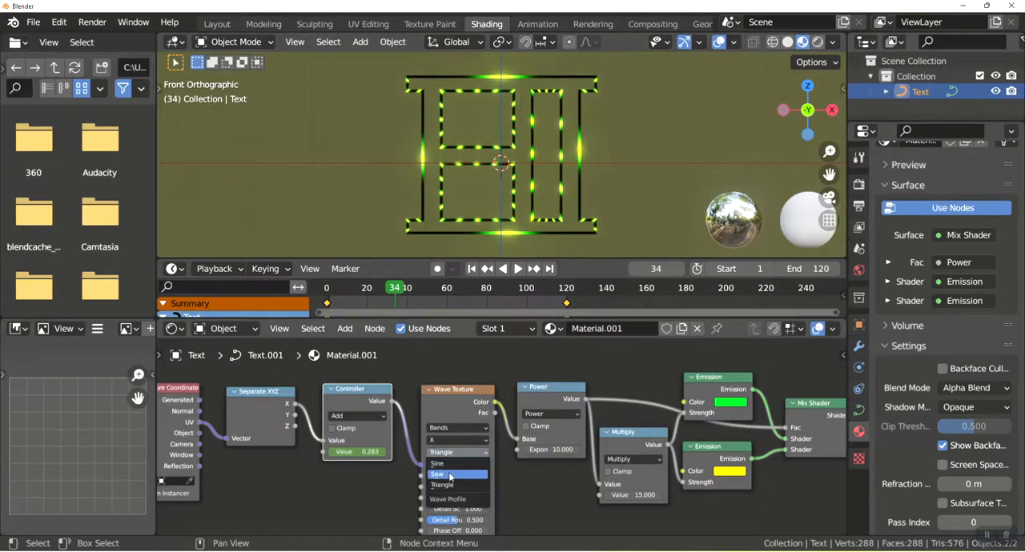
left_click(451, 475)
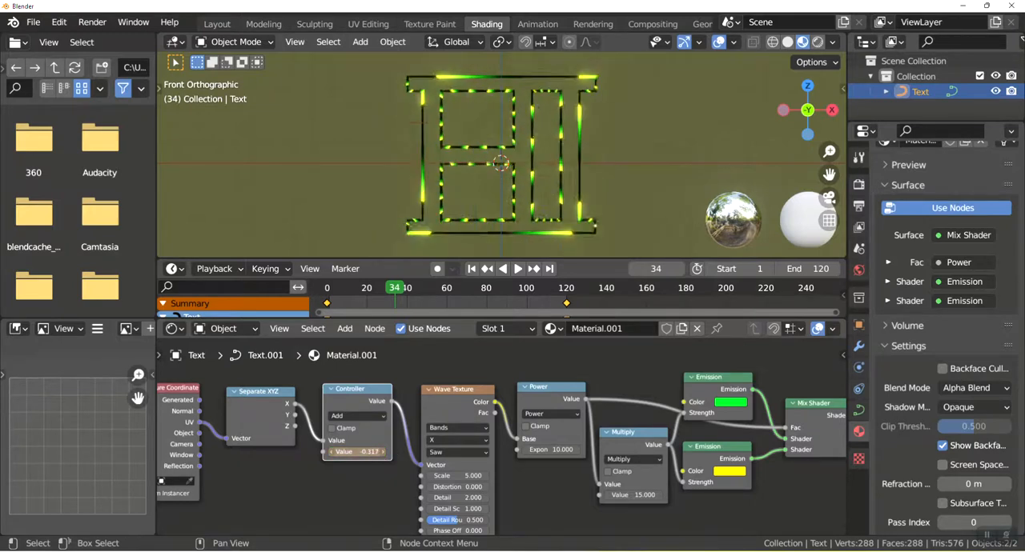
Play the animation briefly and test the glow's direction by scrubbing the Controller's second value to -0.808.
key("space")
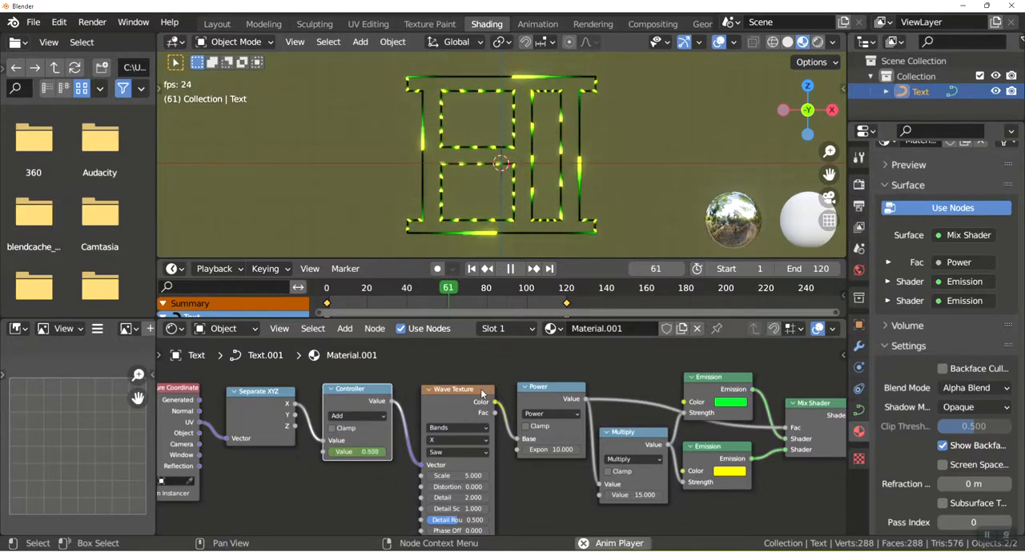
key("space")
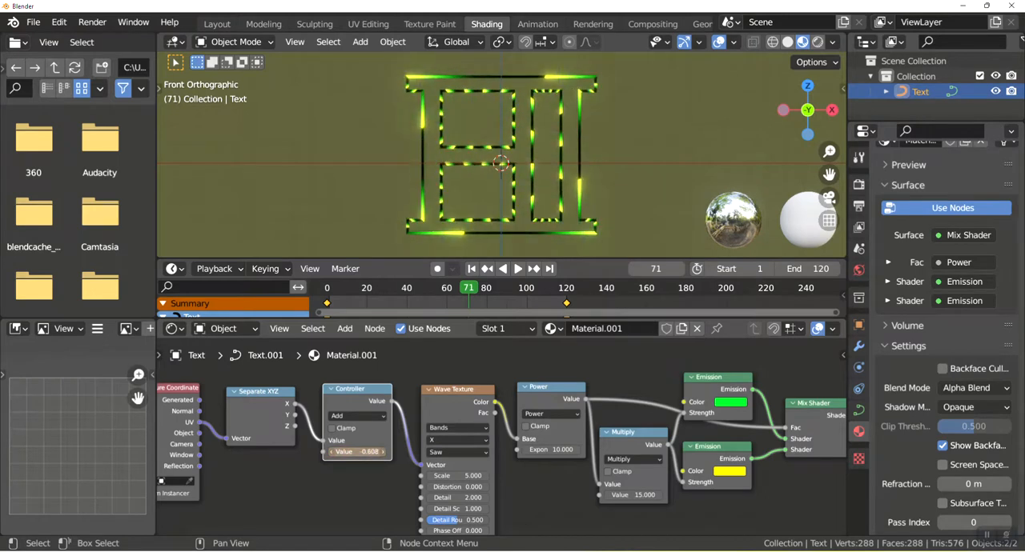
left_click_drag(357, 452, 359, 452)
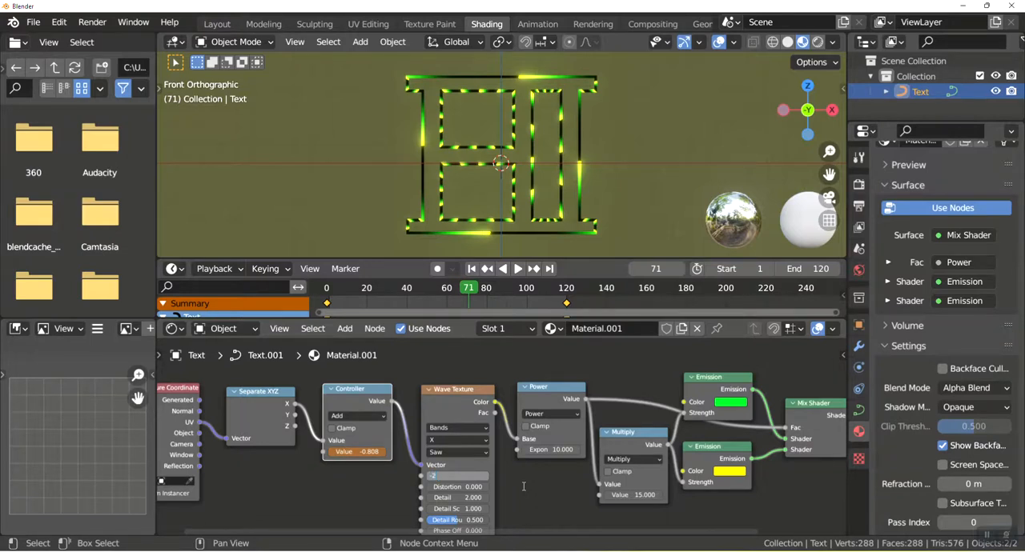
Set the Wave Texture's Scale to -2 and preview the animation, finishing on frame 0.
key("Return")
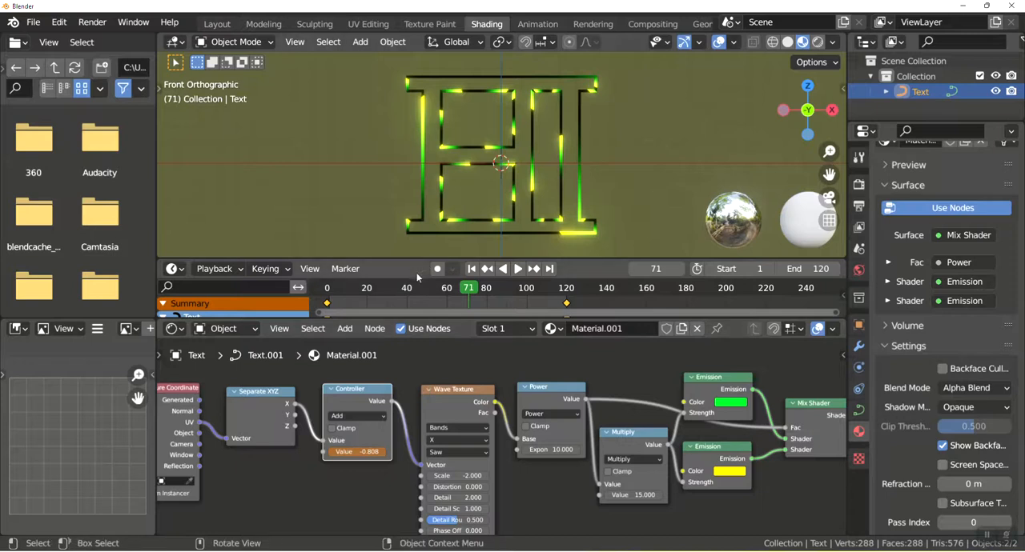
key("space")
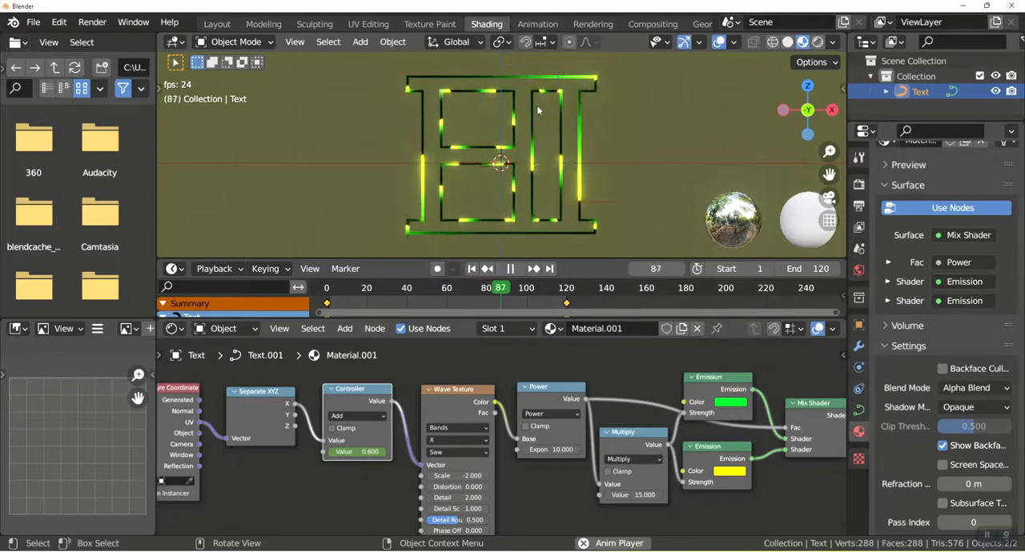
key("space")
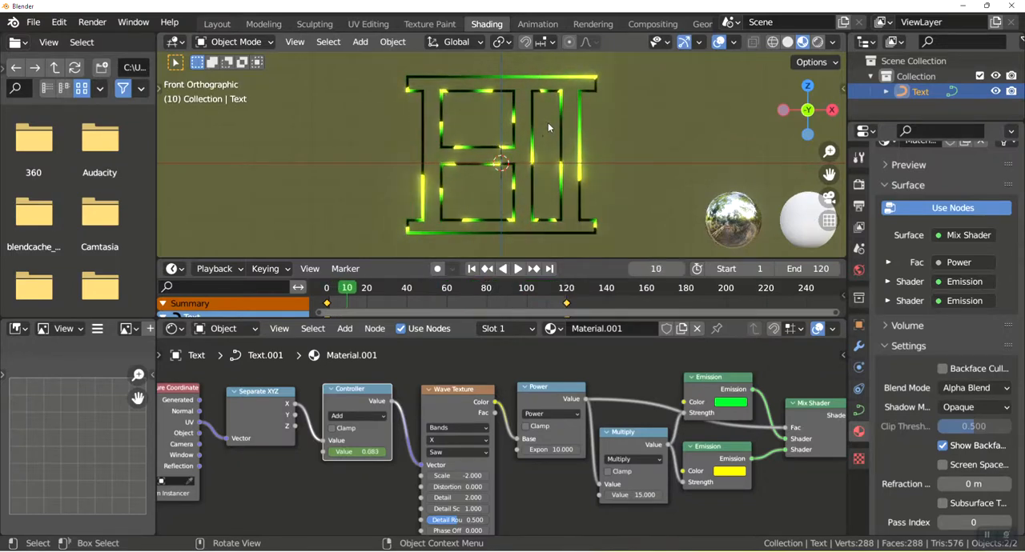
left_click_drag(350, 286, 328, 290)
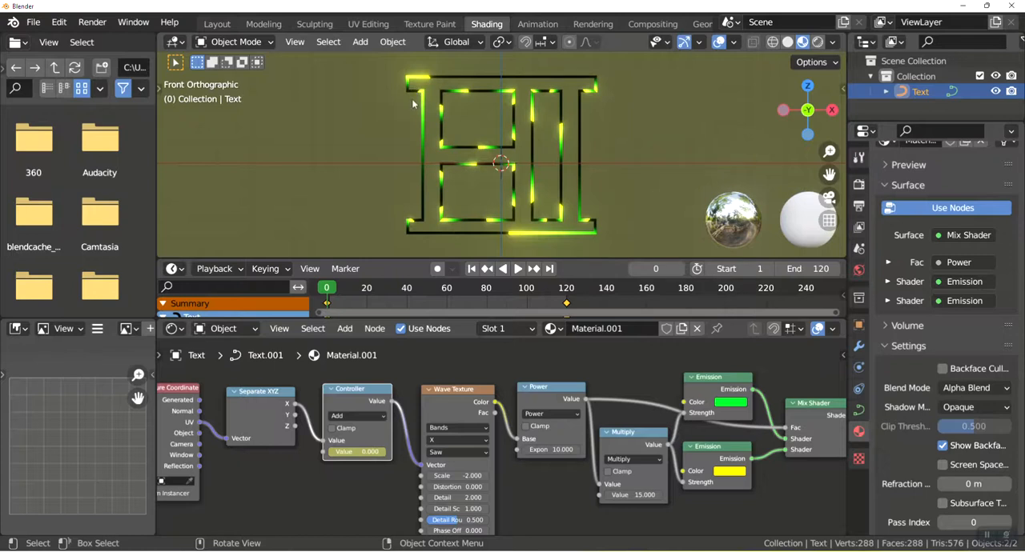
Fine-tune the Wave Texture's Scale to -2.25 by comparing the loop's first and last frames, and preview the playback.
left_click_drag(330, 293, 567, 302)
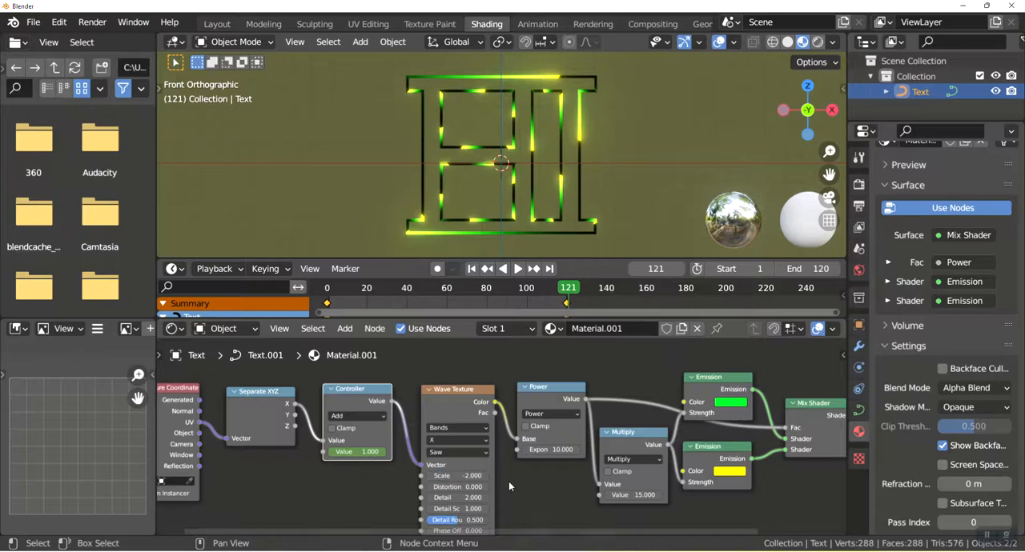
left_click(458, 476)
left_click_drag(457, 476, 422, 476)
mouse_move(566, 287)
left_mouse_down()
mouse_move(326, 299)
mouse_move(567, 293)
left_mouse_up()
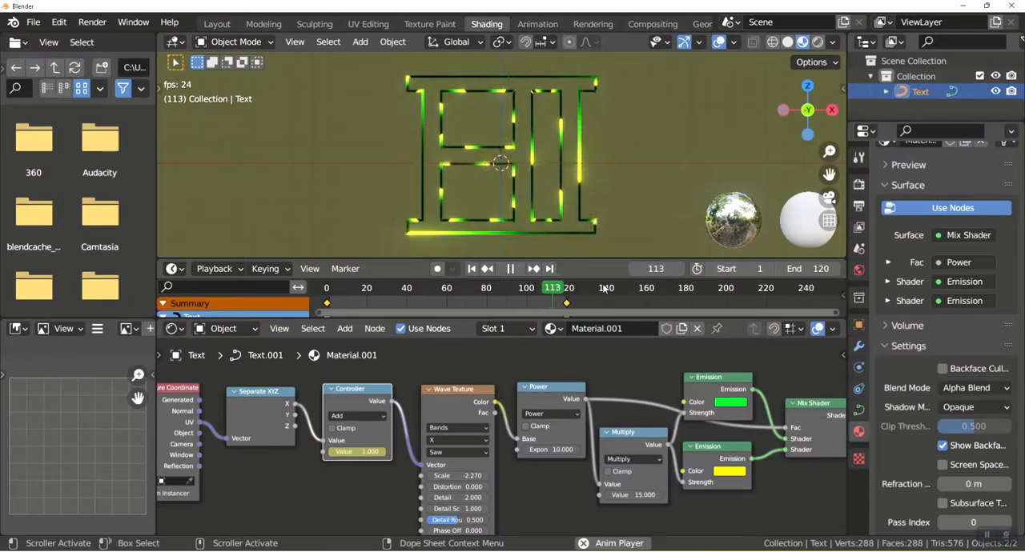
key("space")
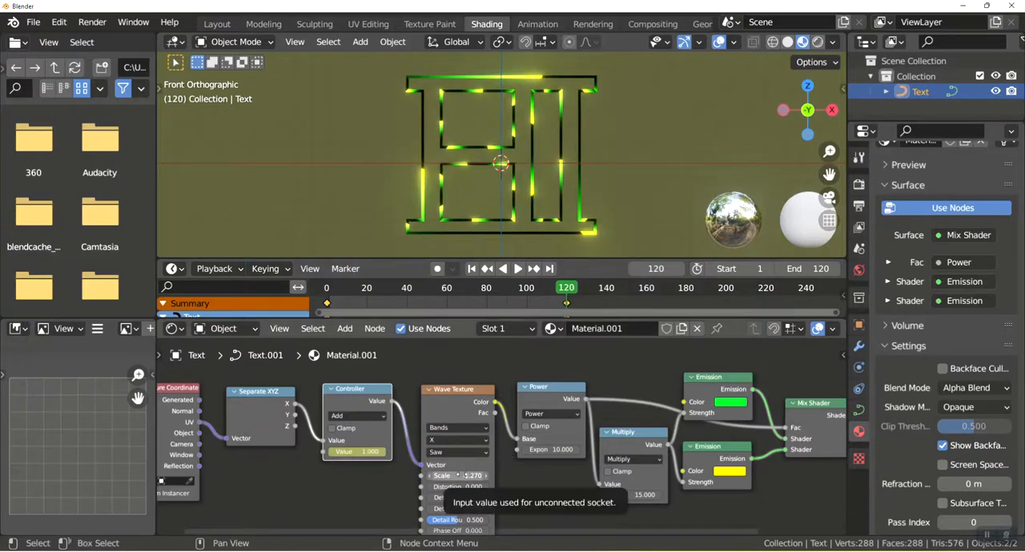
left_click_drag(458, 476, 433, 475)
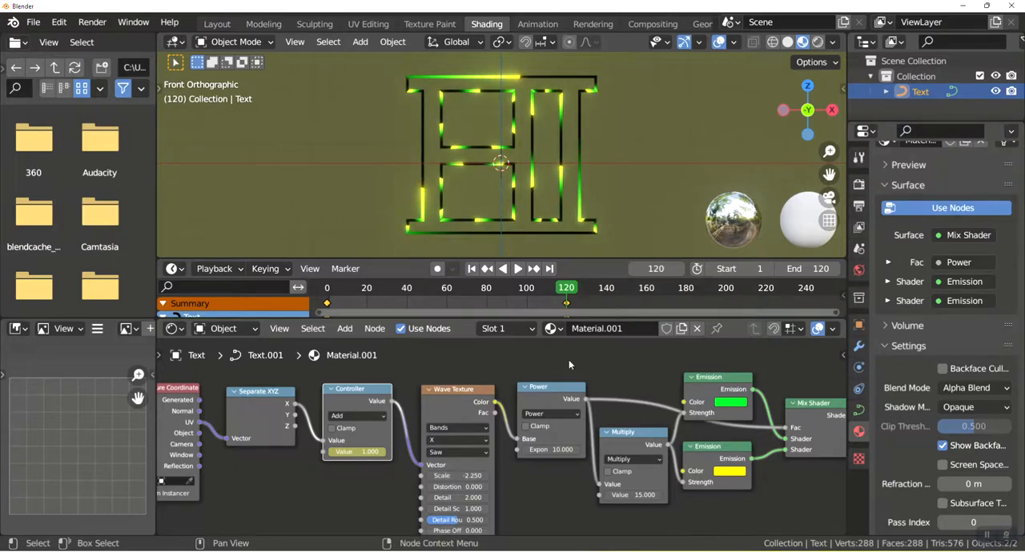
key("space")
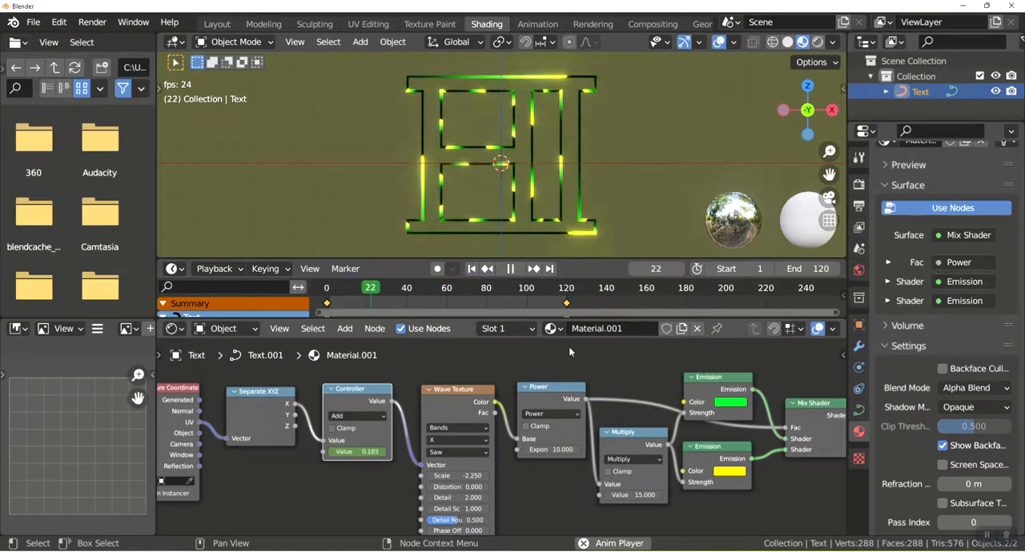
key("space")
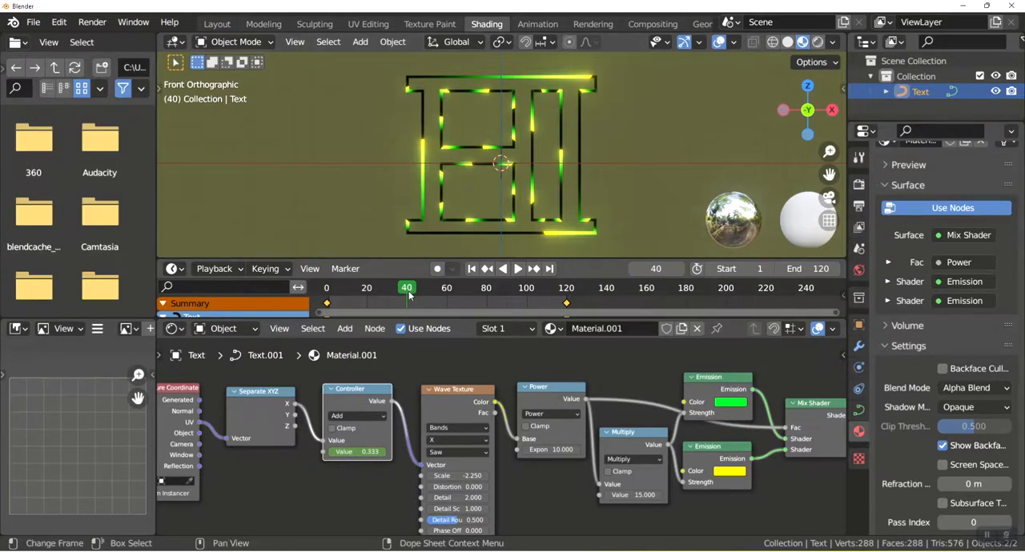
key("space")
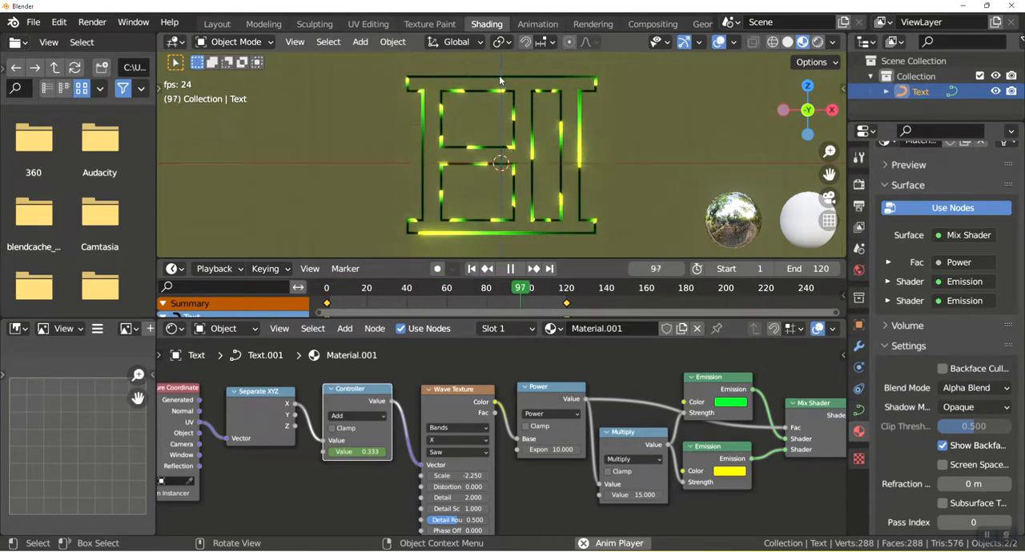
Subdivide the long top segment of the HI outline twice in Edit Mode and return to Object Mode.
key("Tab")
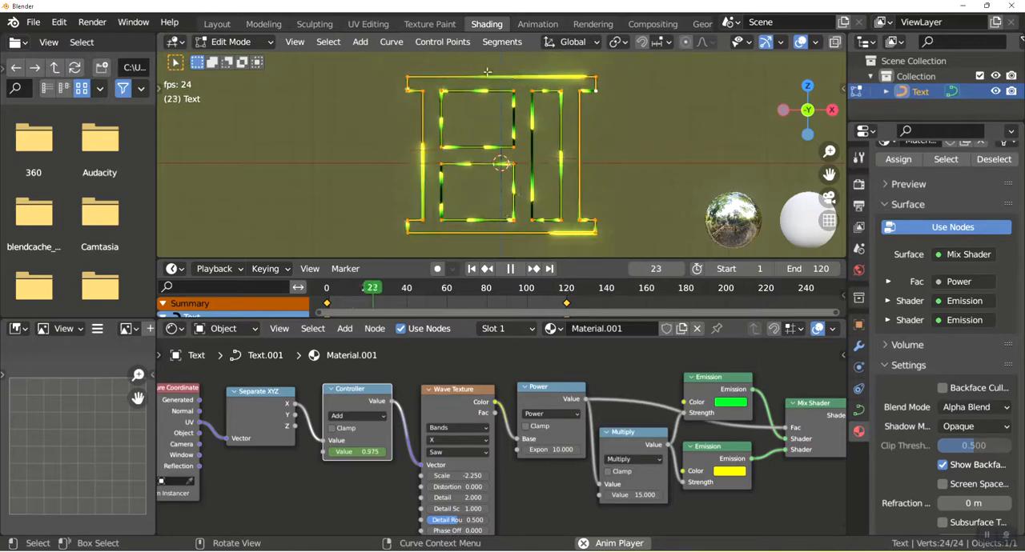
left_click(592, 77)
left_click(592, 77, "shift")
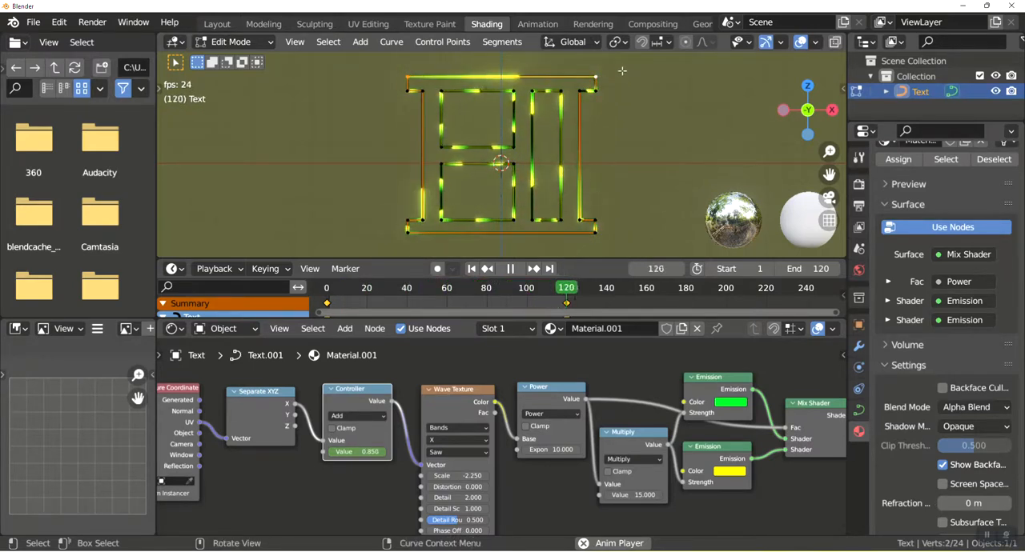
right_click(542, 77)
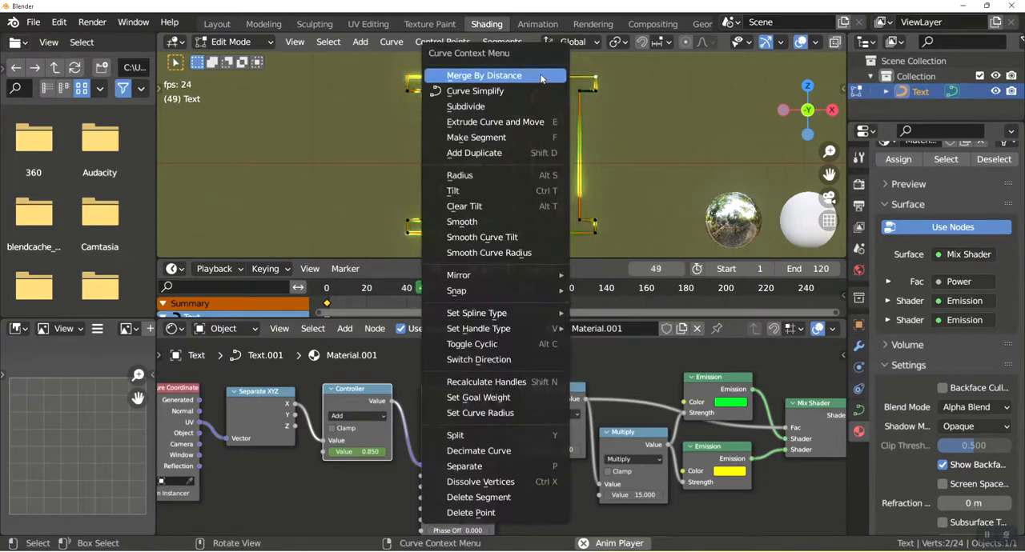
left_click(532, 105)
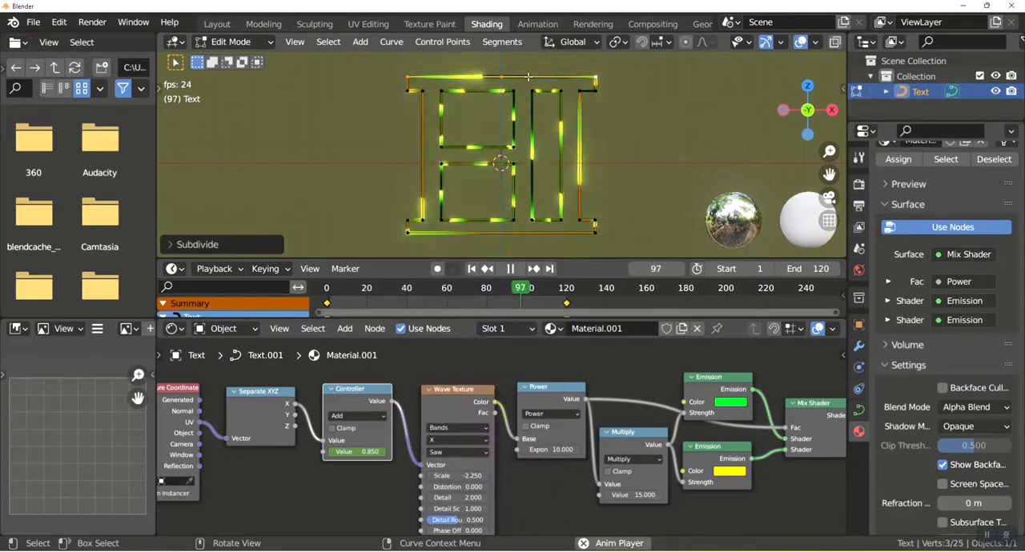
right_click(528, 80)
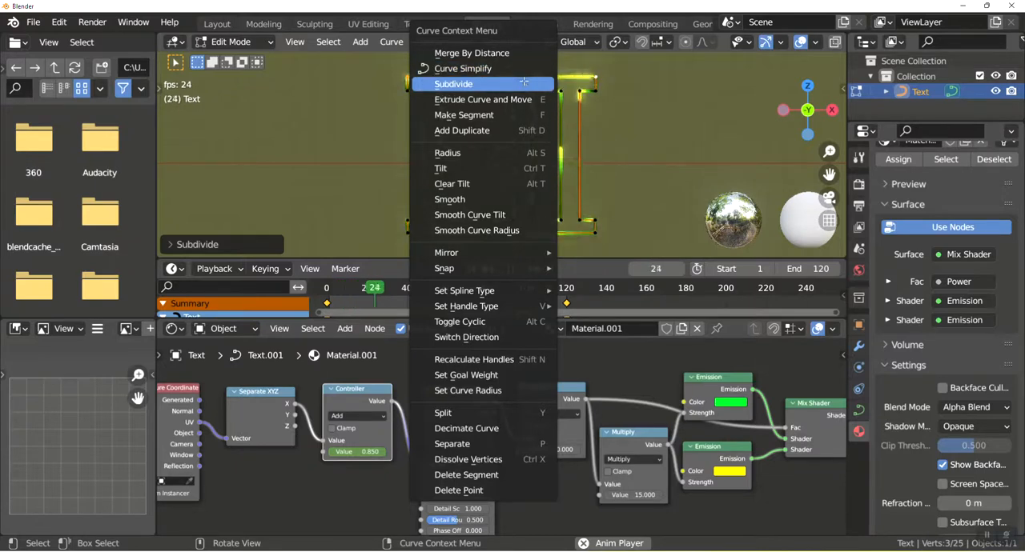
left_click(522, 84)
key("Tab")
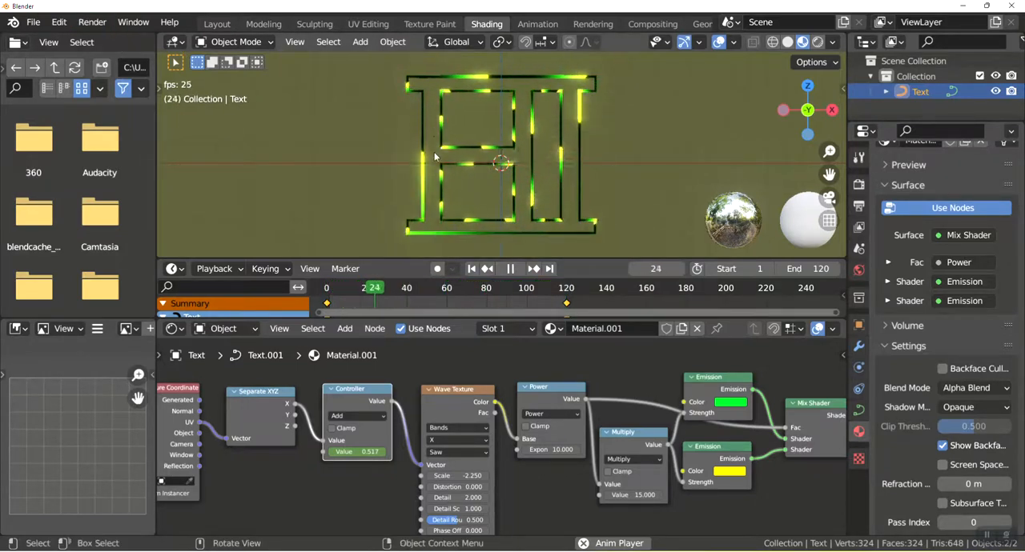
Add a camera to the scene and look through it.
key("shift+a")
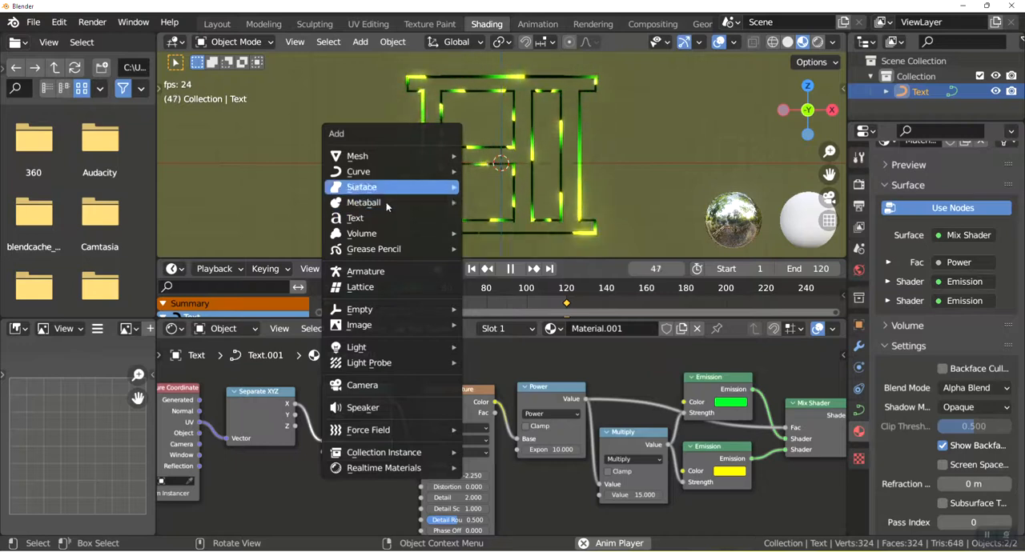
mouse_move(392, 251)
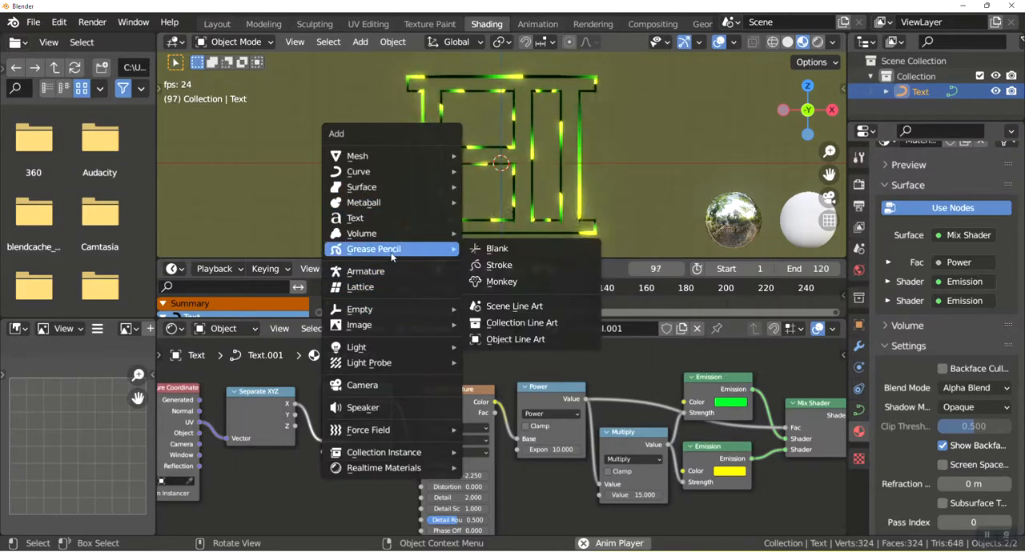
left_click(367, 385)
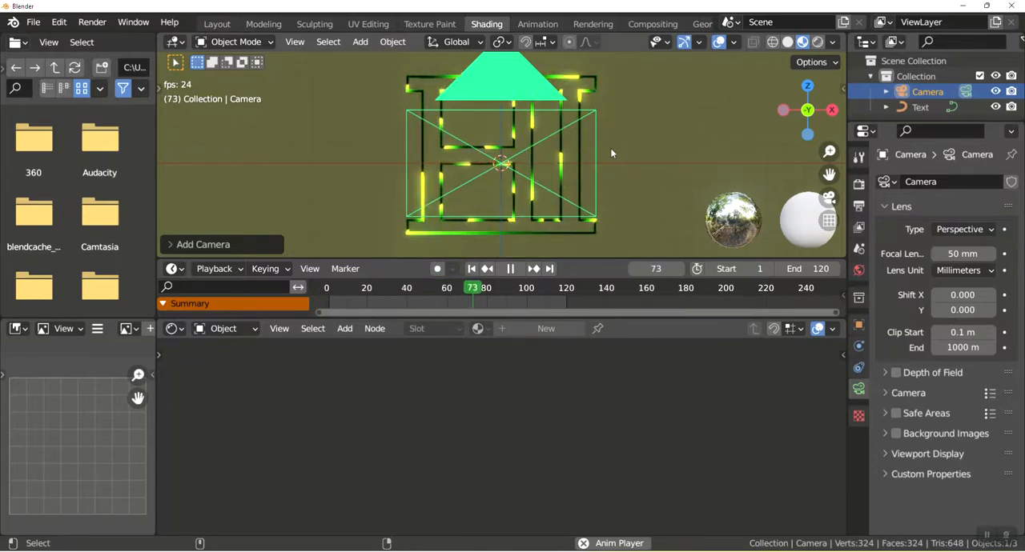
key("KP_0")
Render the current frame as a still image and close the result.
left_click(92, 21)
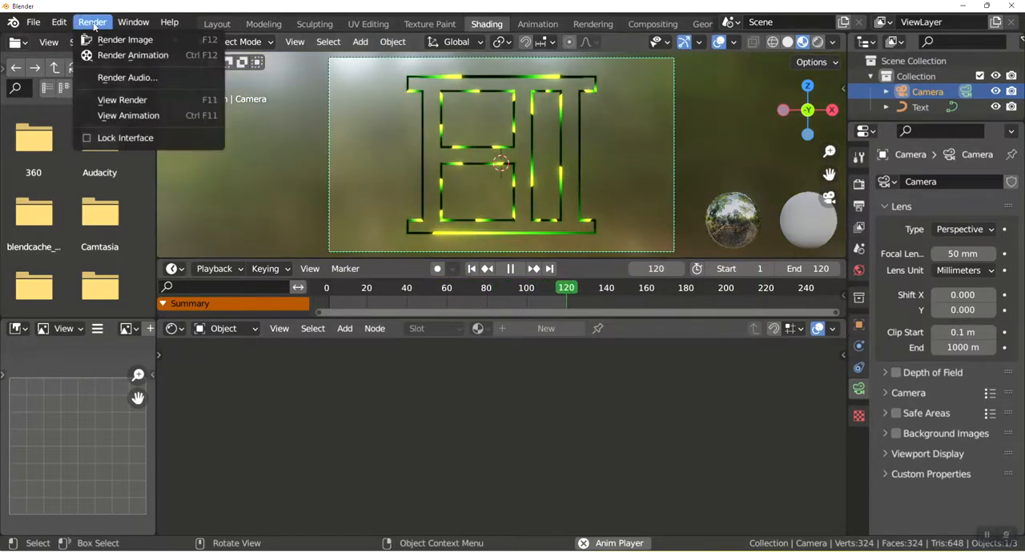
left_click(116, 39)
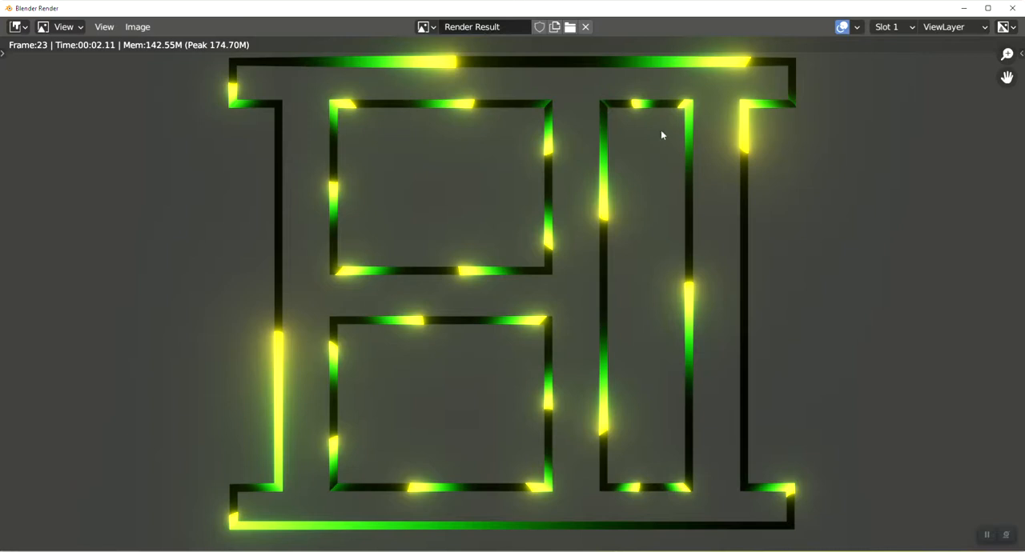
left_click(1016, 9)
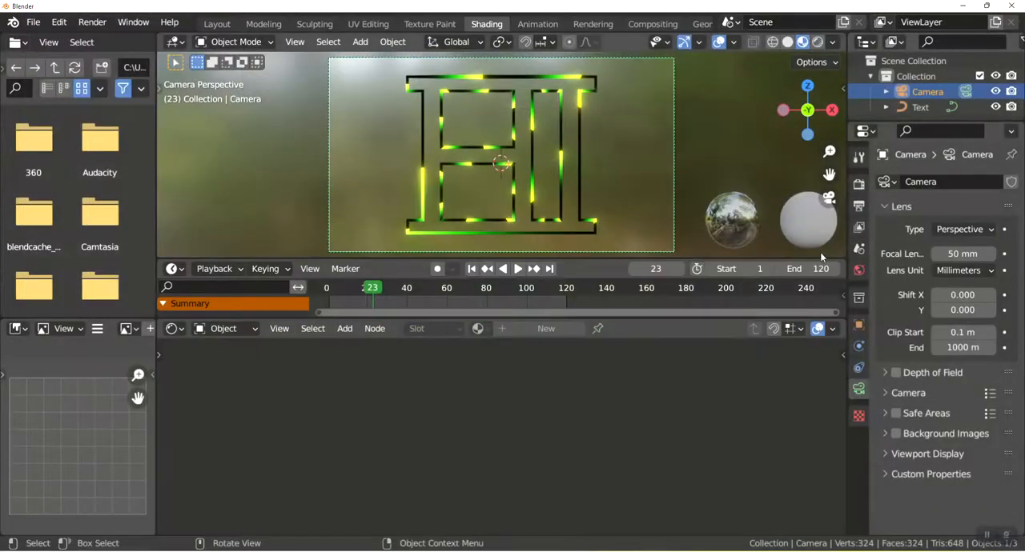
Enable Freestyle in the render settings, render the current frame again and close the result.
left_click(859, 206)
left_click(859, 185)
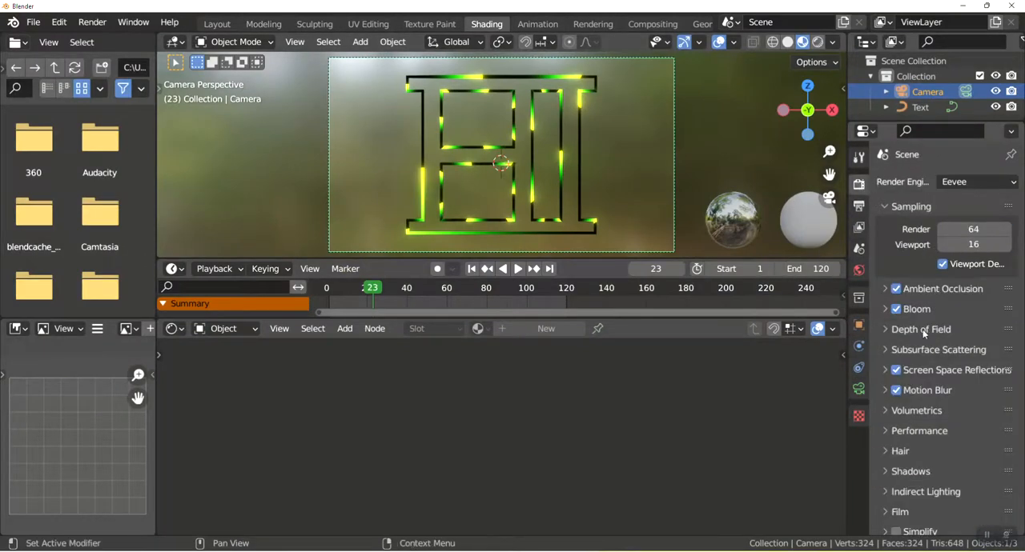
scroll(923, 334, "down", 3)
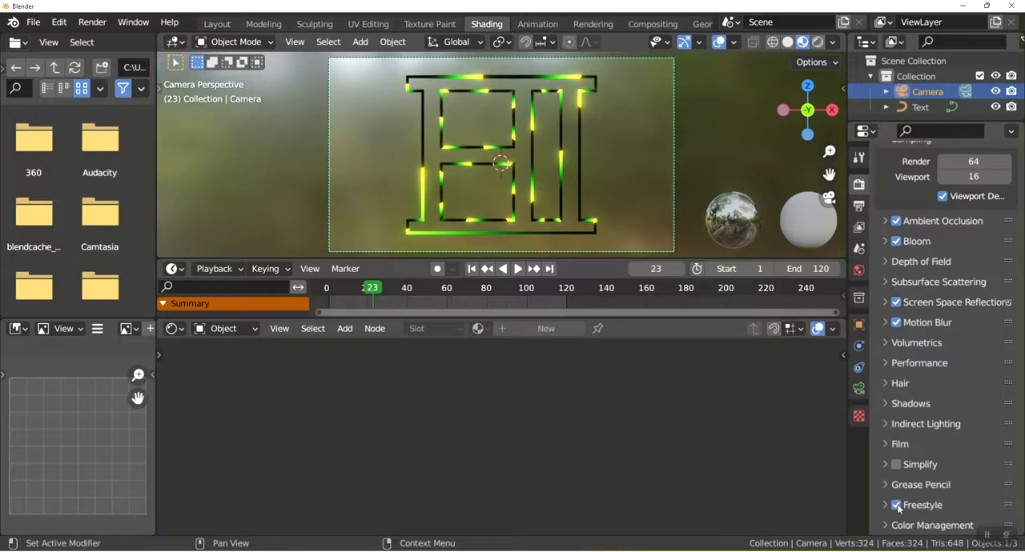
left_click(90, 22)
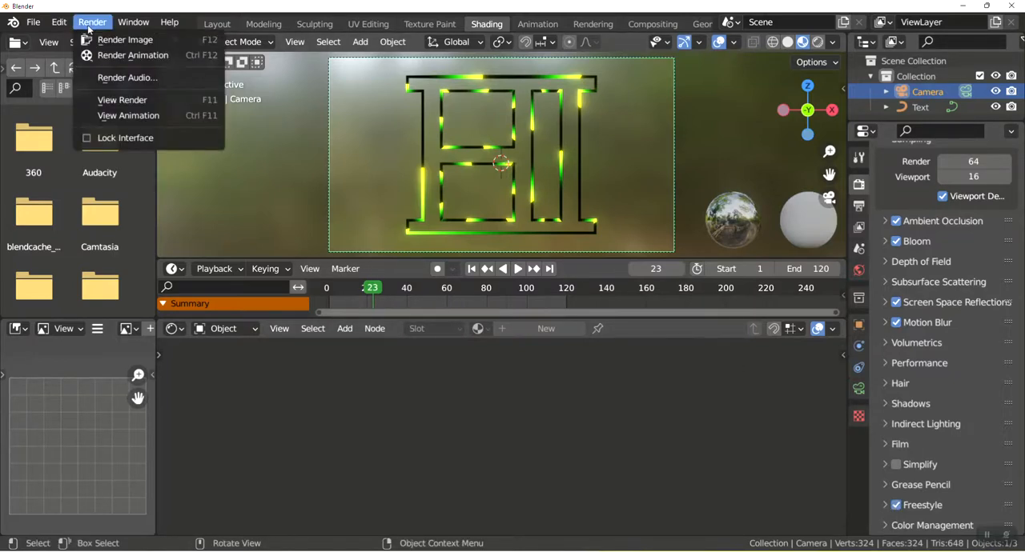
left_click(121, 39)
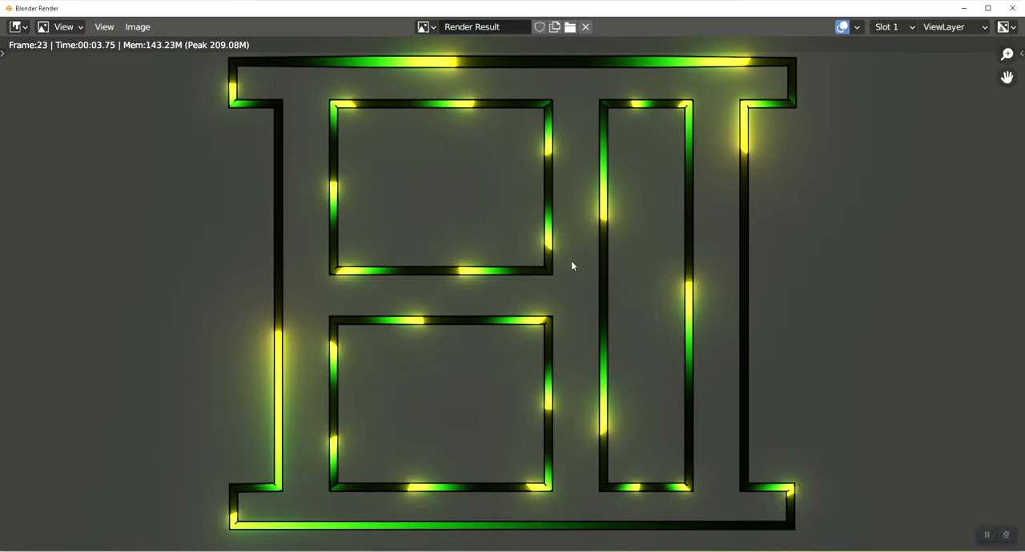
left_click(1013, 10)
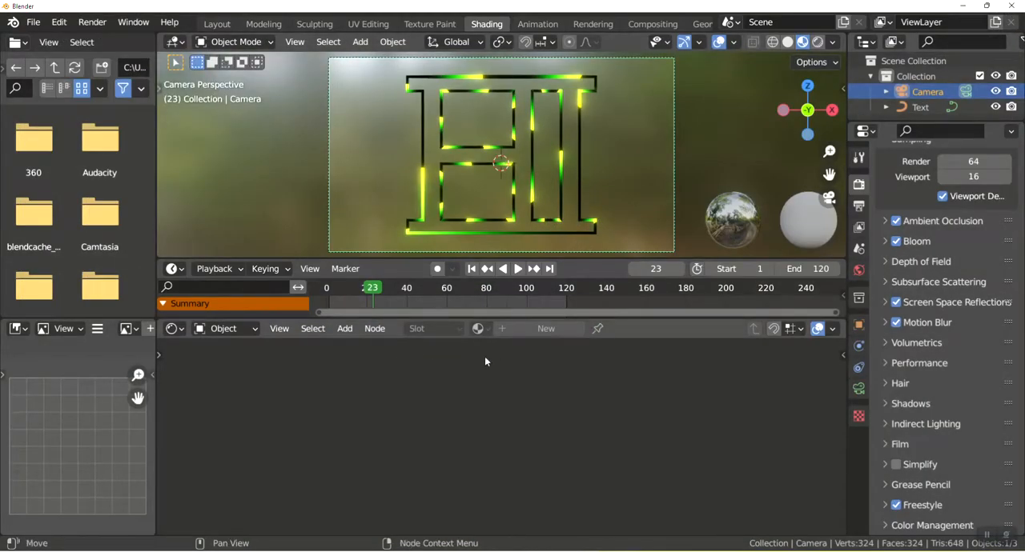
Select the HI outline, set its Wave Texture's Scale to 0.2 and play the animation.
left_click(534, 113)
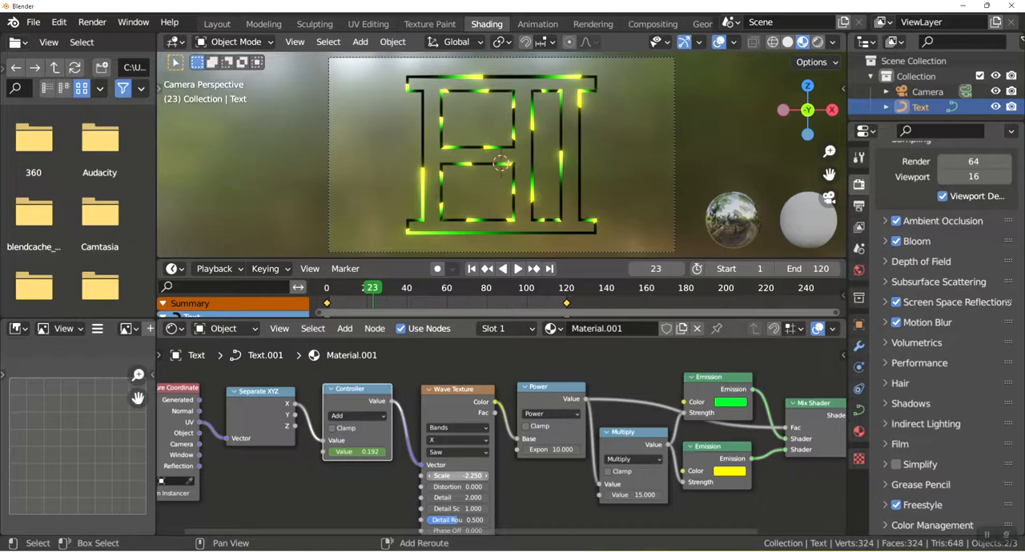
left_click(458, 476)
key("Return")
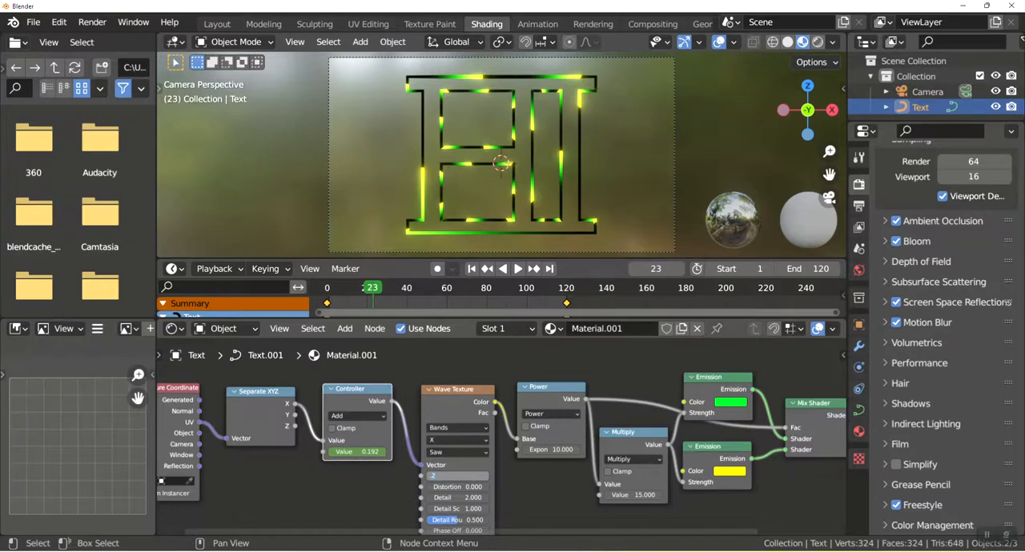
key("Return")
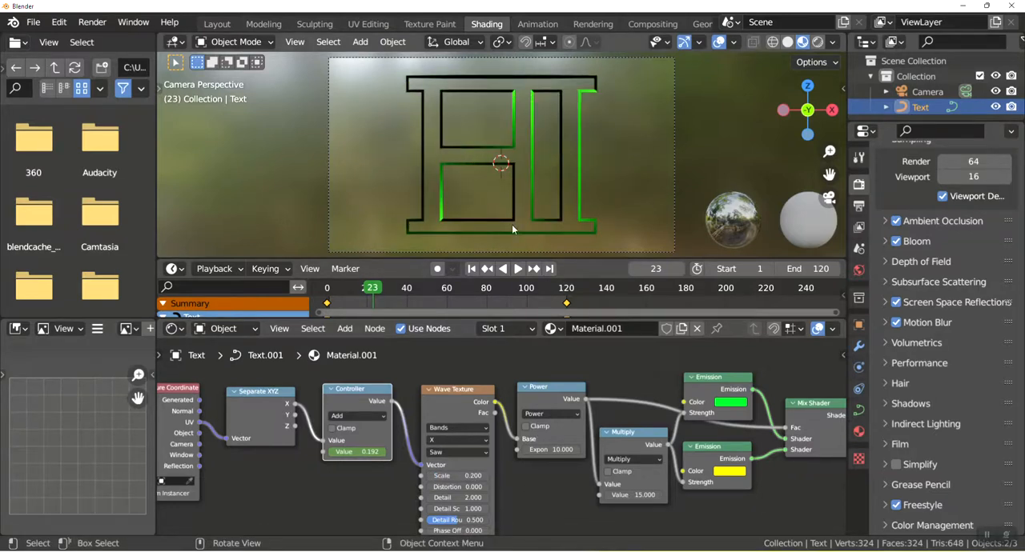
key("space")
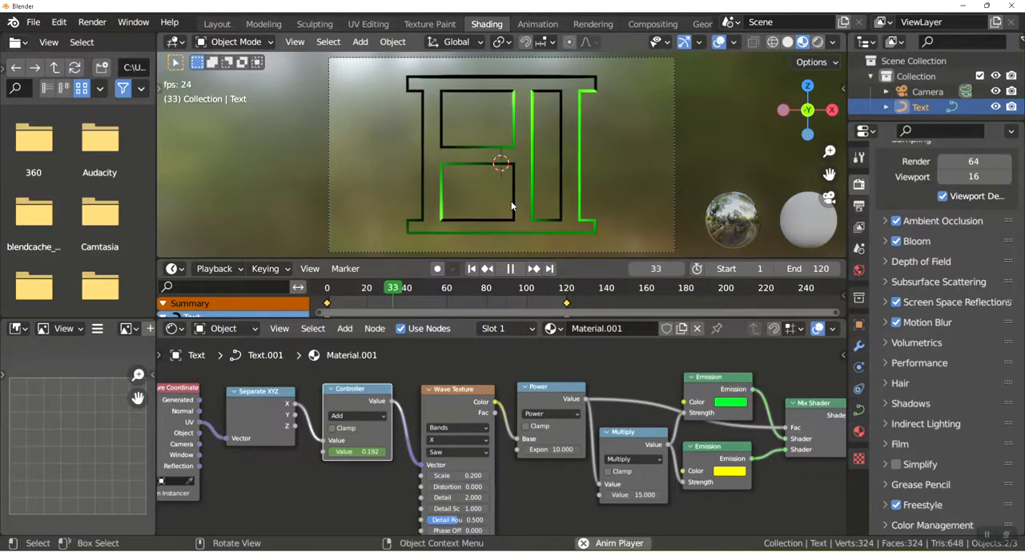